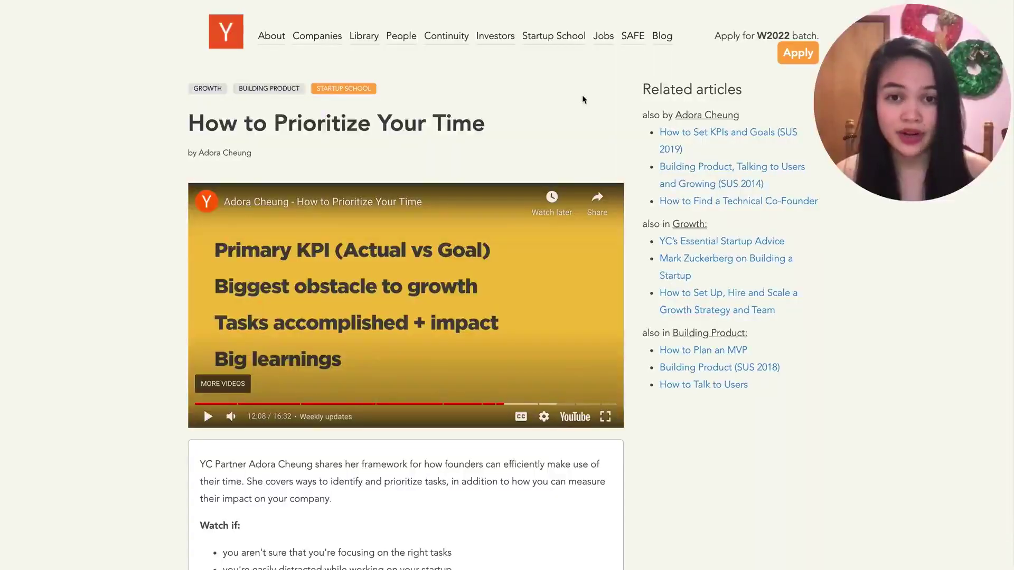
{"action": "mouse_move", "coordinate": [187, 152]}
{"action": "left_mouse_down"}
{"action": "mouse_move", "coordinate": [252, 153]}
{"action": "mouse_move", "coordinate": [189, 154]}
{"action": "left_mouse_up"}
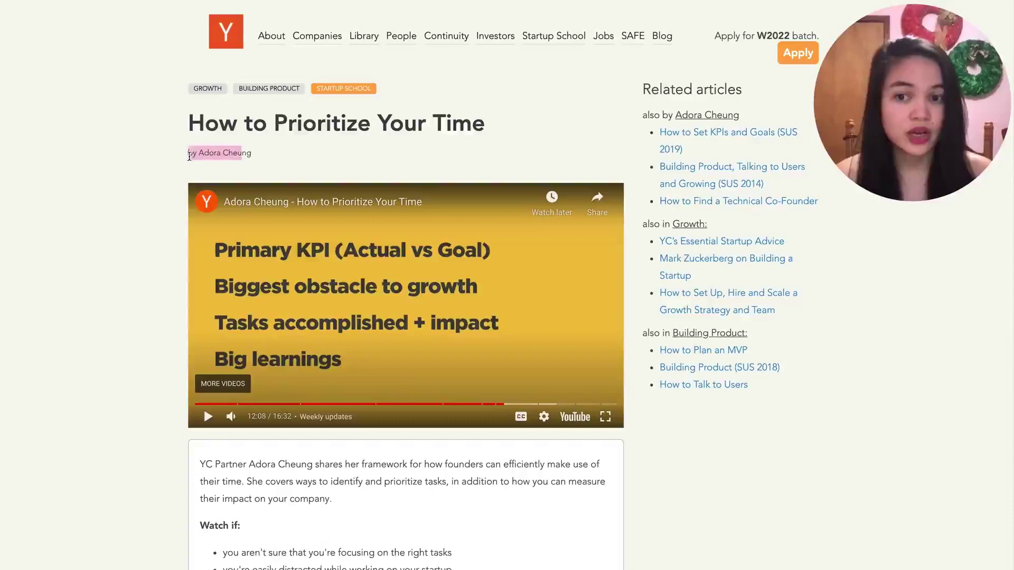
{"action": "left_click", "coordinate": [294, 159]}
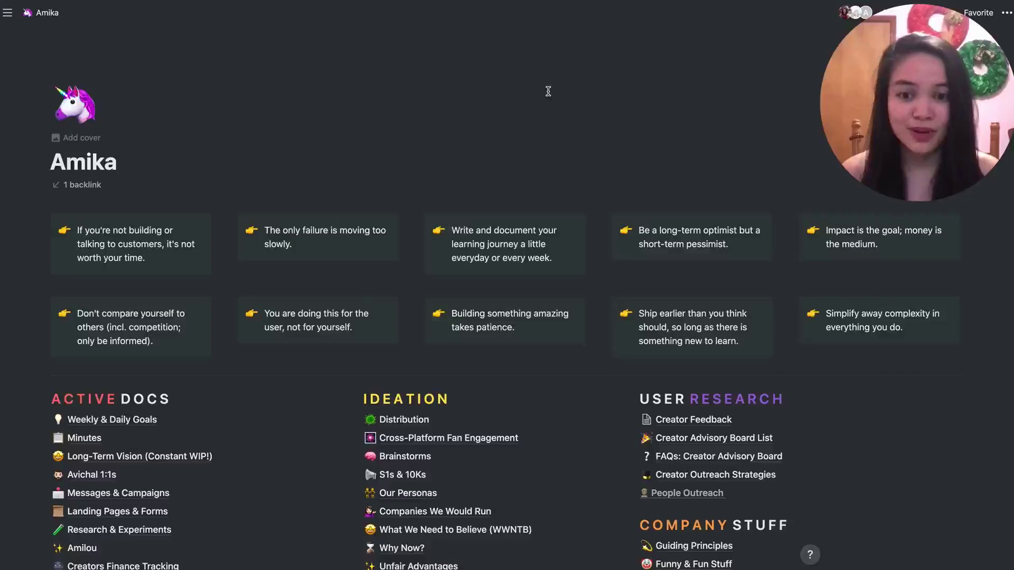
{"action": "scroll", "coordinate": [879, 342], "scroll_direction": "down", "scroll_amount": 5}
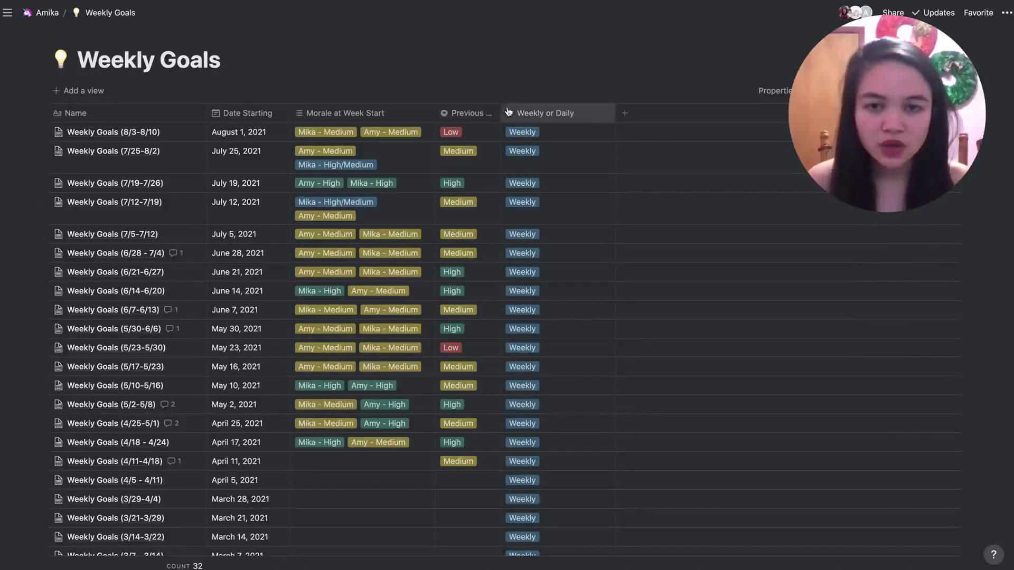
{"action": "mouse_move", "coordinate": [500, 111]}
{"action": "left_mouse_down"}
{"action": "mouse_move", "coordinate": [591, 107]}
{"action": "mouse_move", "coordinate": [516, 106]}
{"action": "mouse_move", "coordinate": [493, 117]}
{"action": "left_mouse_up"}
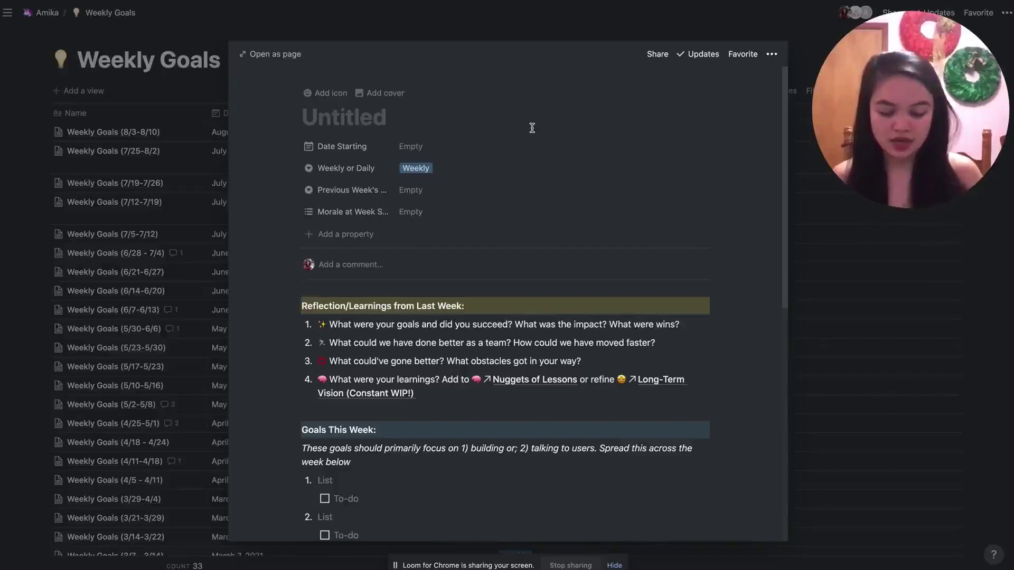
Title the new weekly entry "Weekly Goals (x/x - x/x)" and set its Date Starting to August 8, 2021.
{"action": "type", "text": "Weekly Go"}
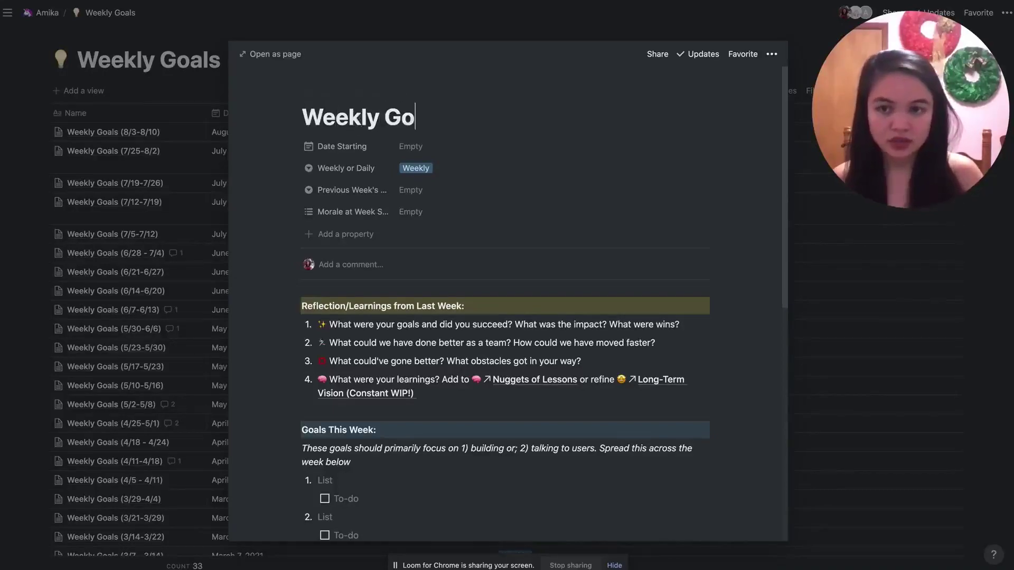
{"action": "type", "text": "als (x/x "}
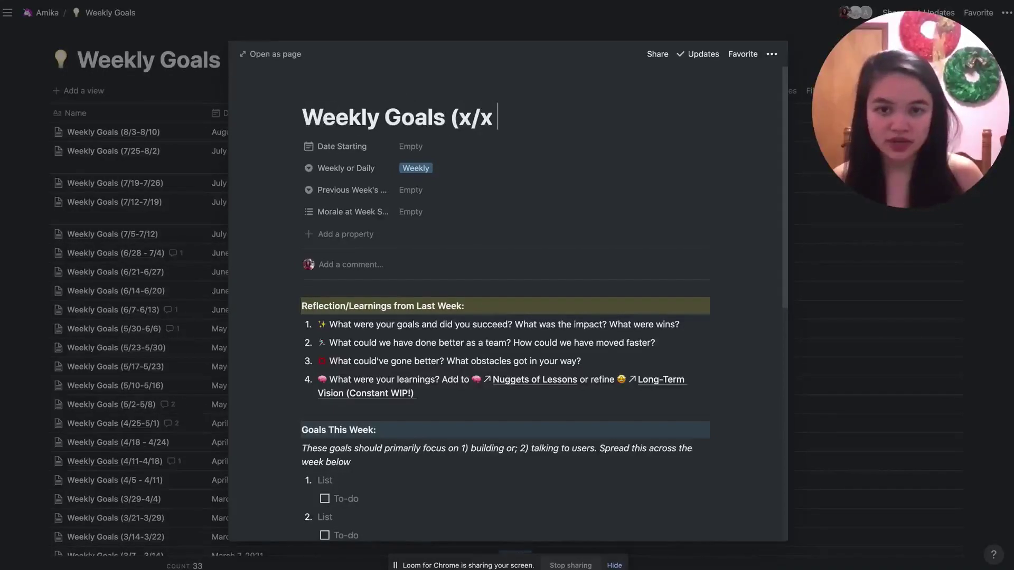
{"action": "type", "text": "- x/x)"}
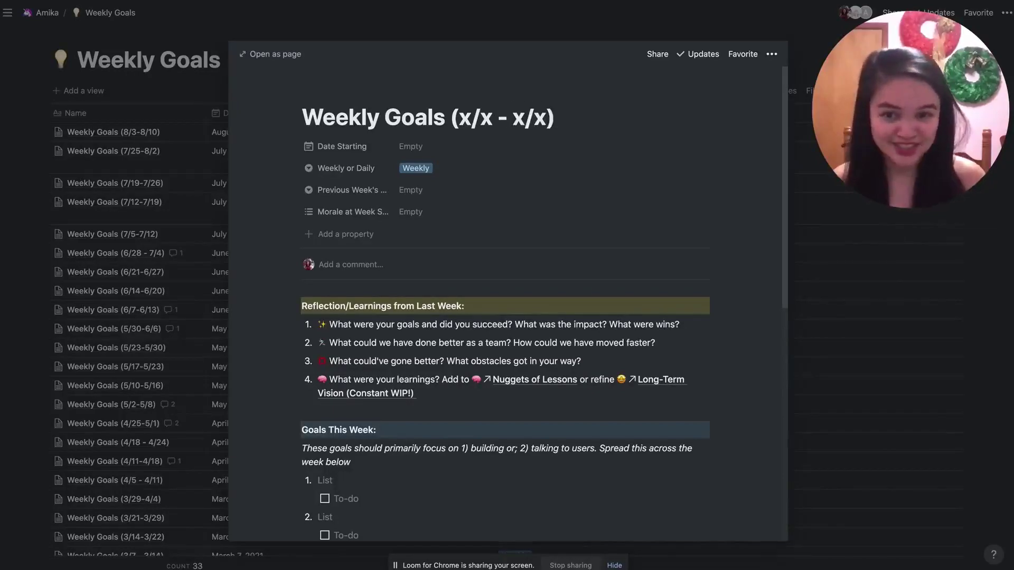
{"action": "left_click", "coordinate": [420, 143]}
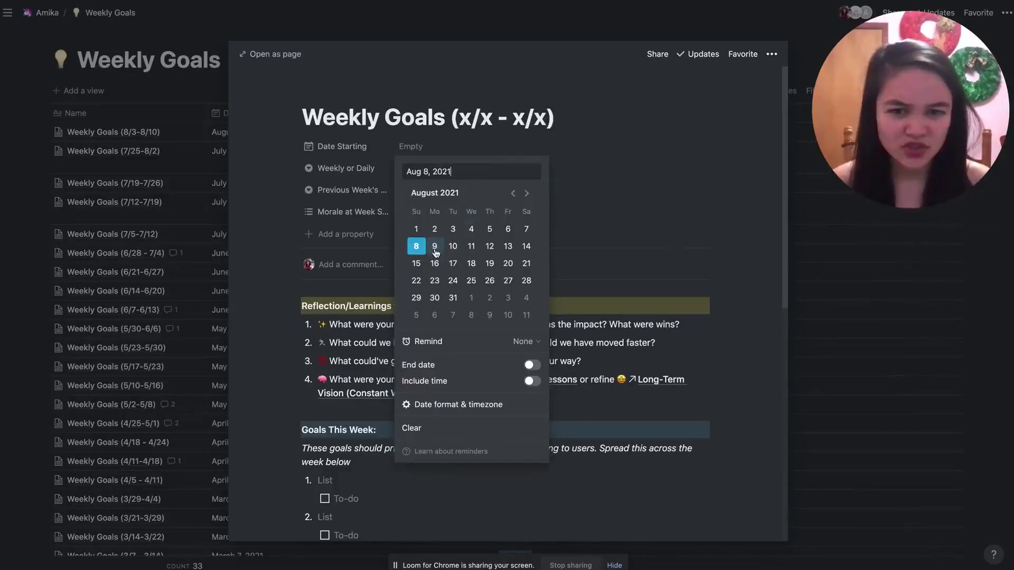
{"action": "left_click", "coordinate": [423, 255]}
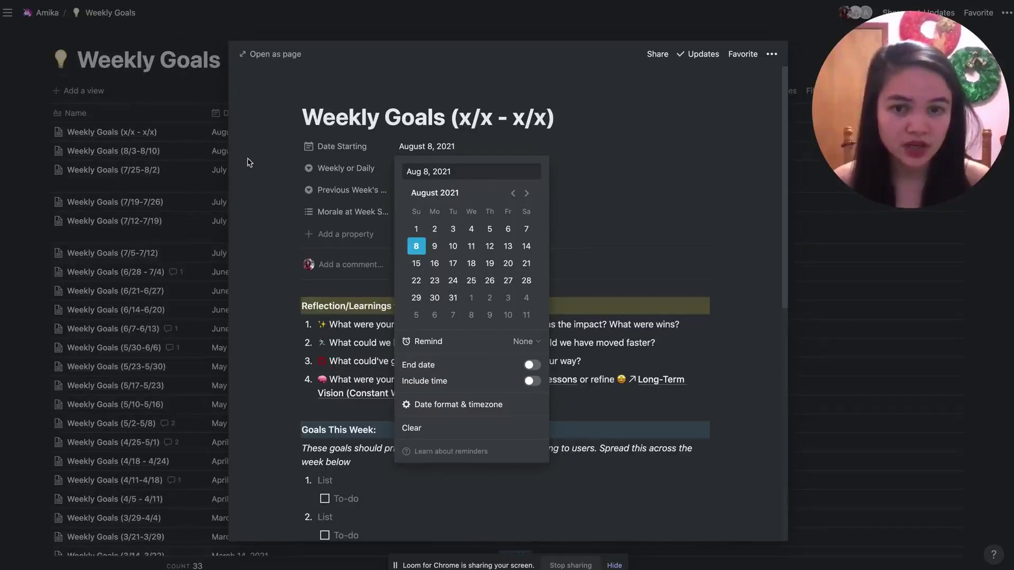
{"action": "left_click", "coordinate": [615, 189]}
Set the entry's Previous Week's property to High and tag both team members' morale at week start as High.
{"action": "left_click", "coordinate": [421, 191]}
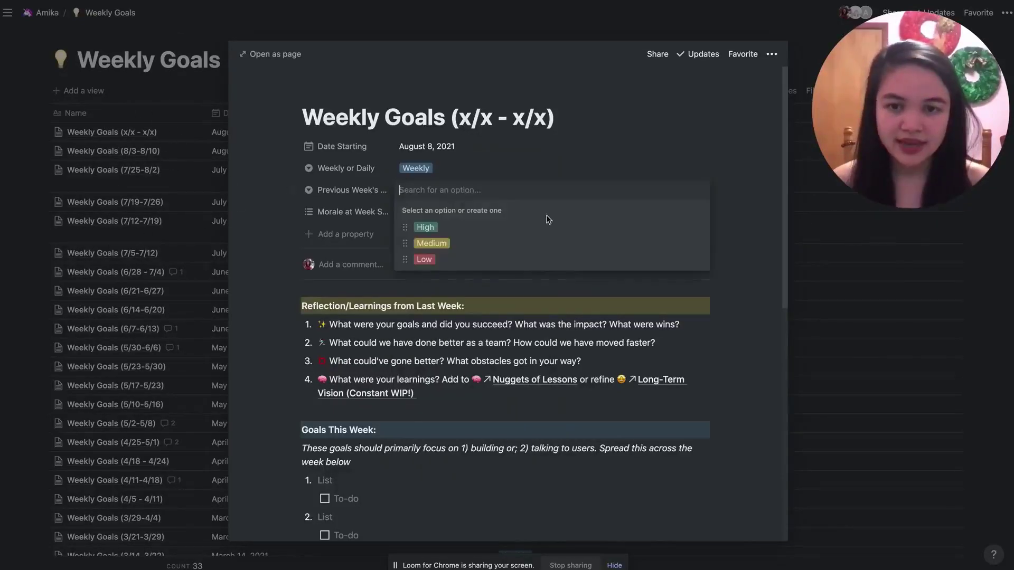
{"action": "left_click", "coordinate": [491, 228]}
{"action": "left_click", "coordinate": [464, 212]}
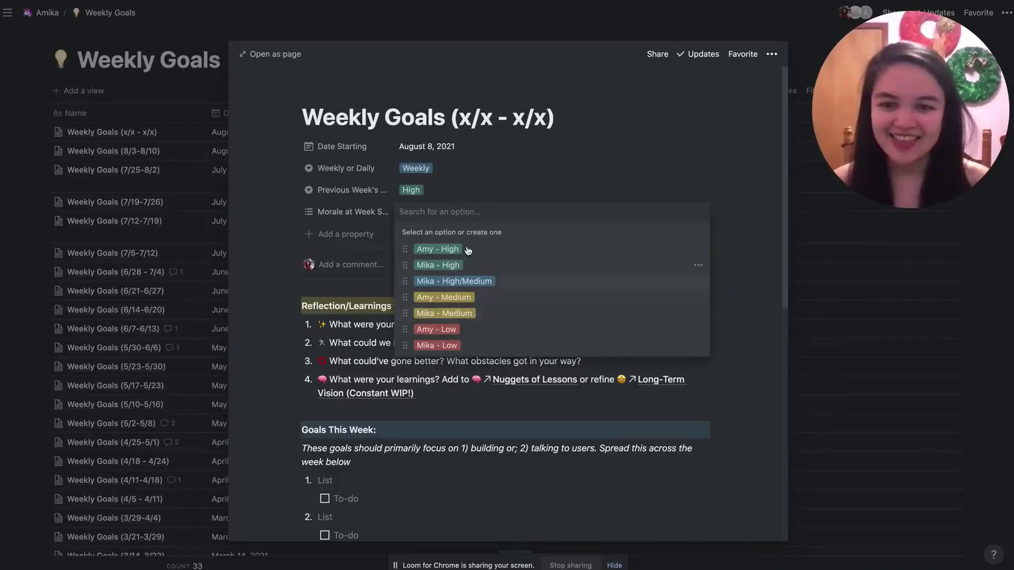
{"action": "left_click", "coordinate": [479, 266]}
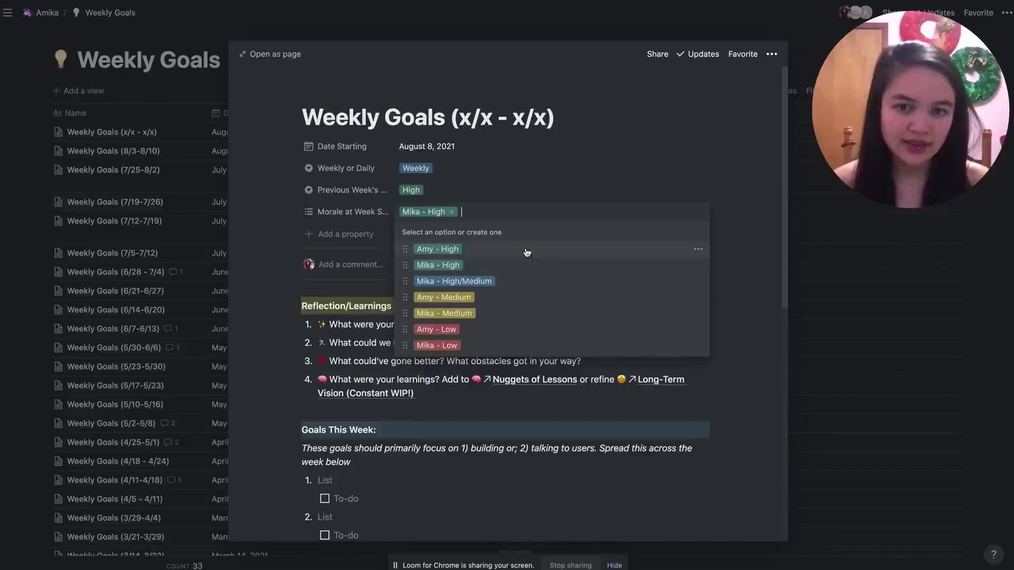
{"action": "left_click", "coordinate": [468, 255]}
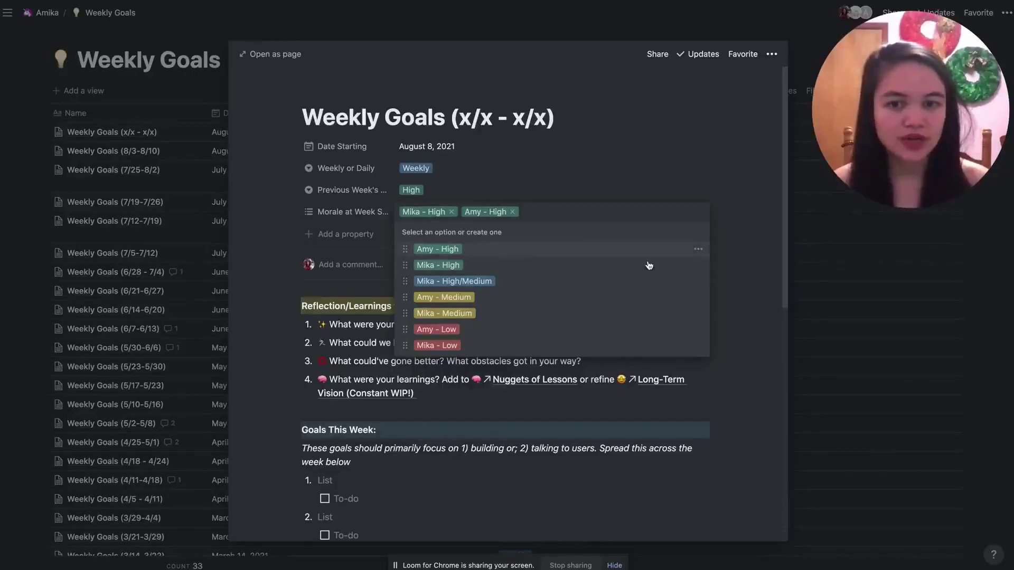
{"action": "left_click", "coordinate": [775, 276]}
Review the four reflection questions under Reflection/Learnings from Last Week in the new weekly entry.
{"action": "scroll", "coordinate": [447, 312], "scroll_direction": "down", "scroll_amount": 4}
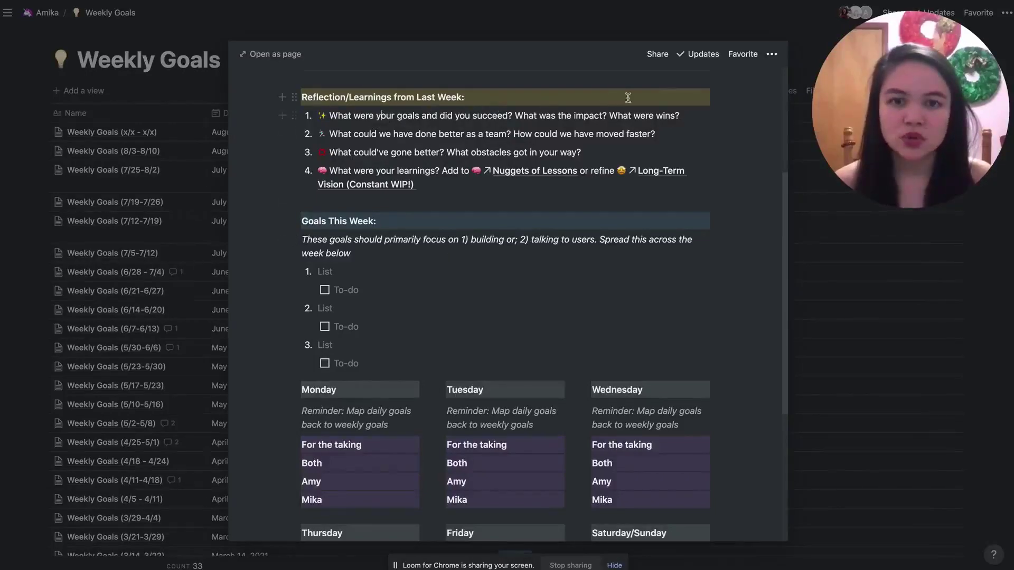
{"action": "left_click", "coordinate": [707, 119]}
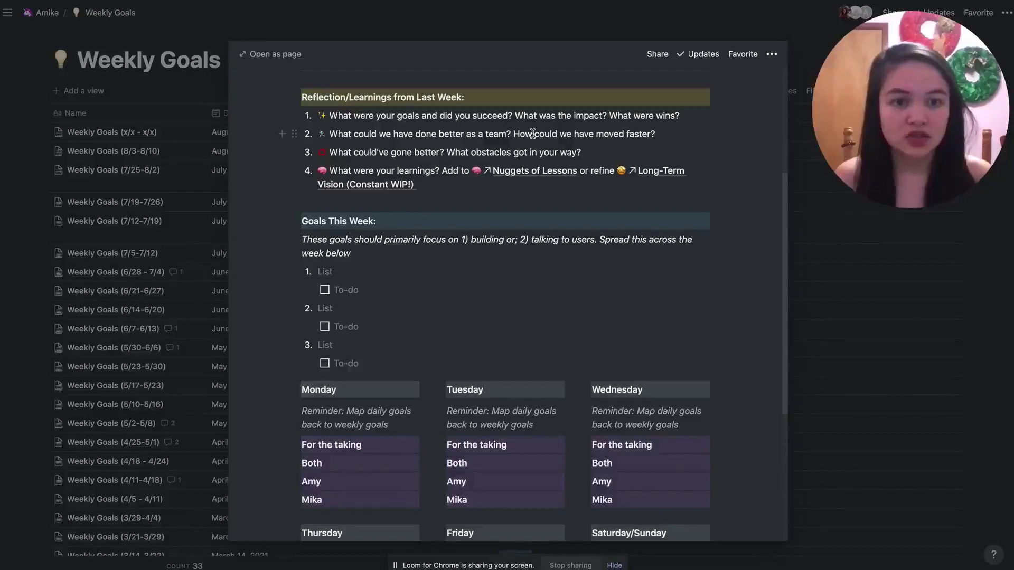
{"action": "left_click_drag", "start_coordinate": [686, 115], "coordinate": [698, 141]}
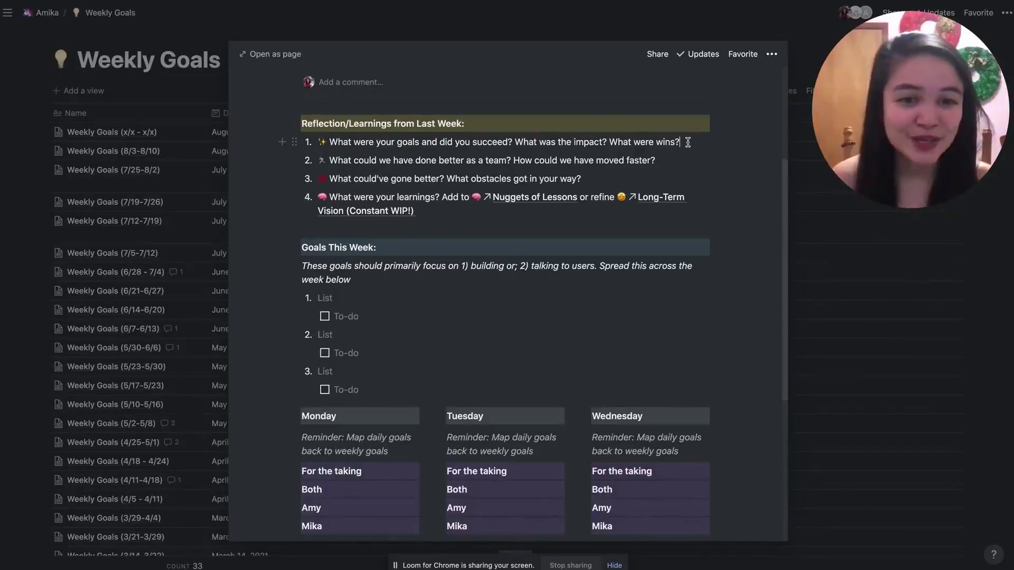
{"action": "left_click", "coordinate": [681, 159]}
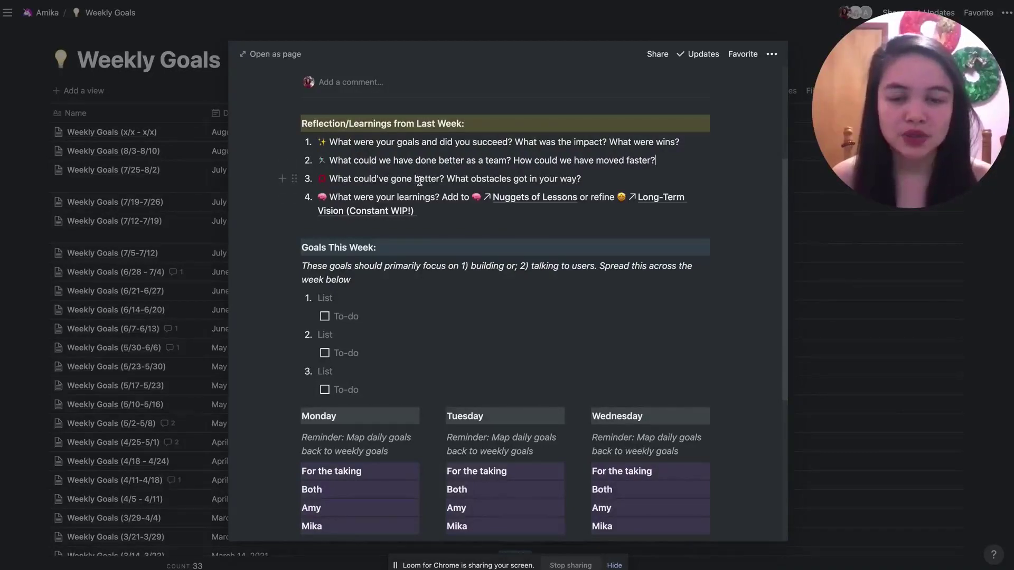
{"action": "left_click_drag", "start_coordinate": [341, 158], "coordinate": [438, 160]}
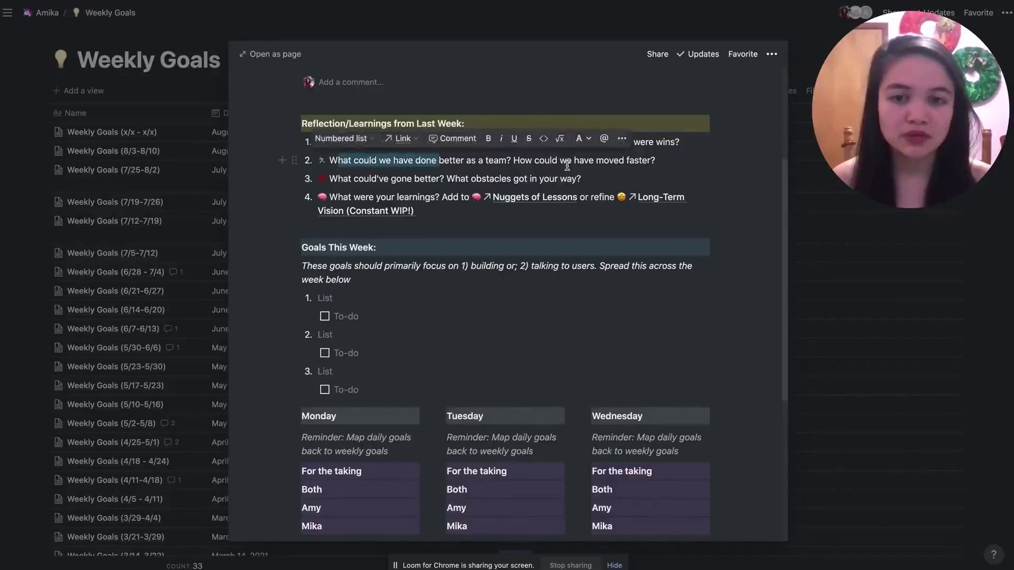
{"action": "left_click", "coordinate": [667, 157]}
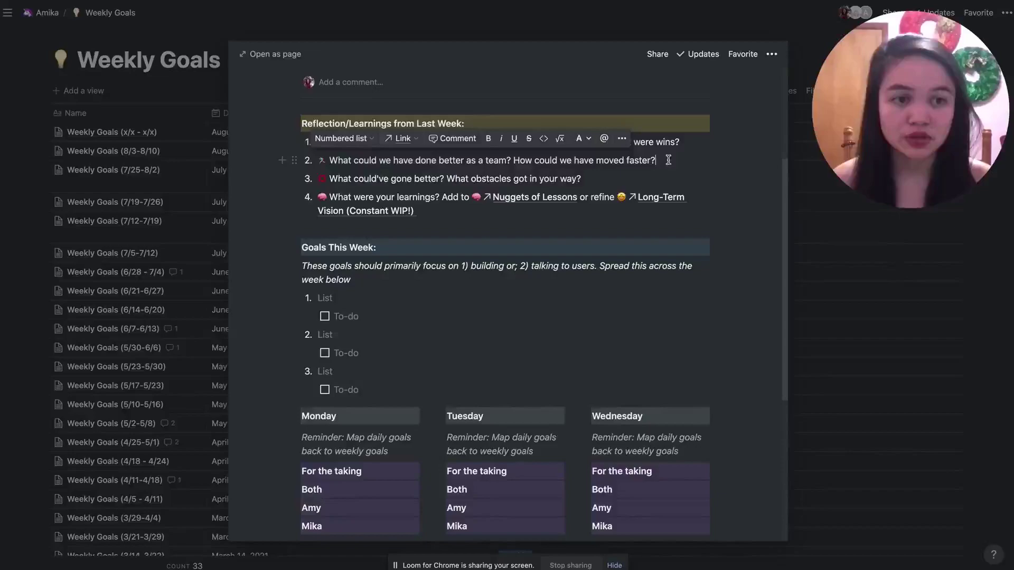
{"action": "left_click_drag", "start_coordinate": [619, 179], "coordinate": [507, 179]}
{"action": "left_click", "coordinate": [615, 180]}
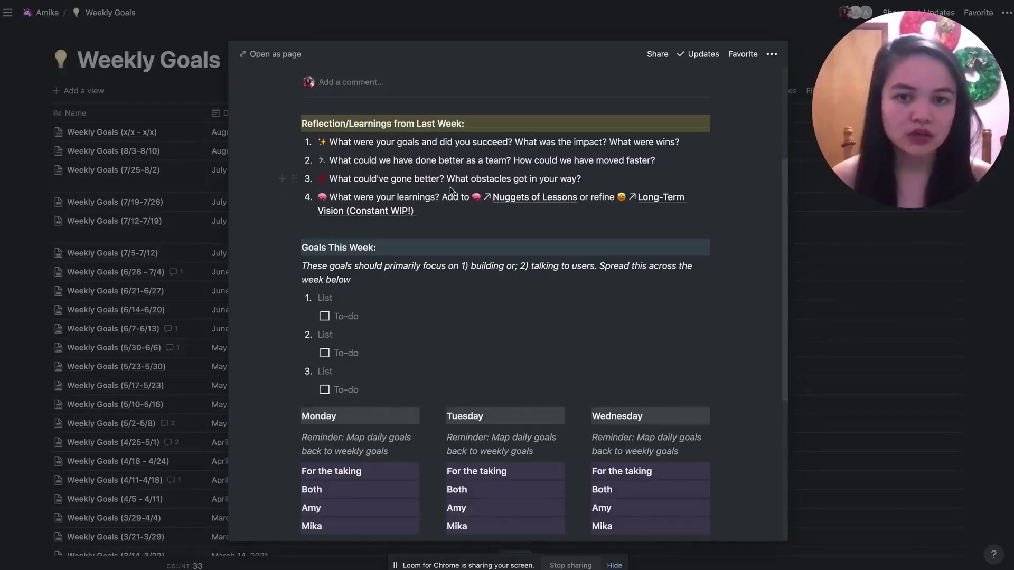
{"action": "left_click", "coordinate": [366, 198]}
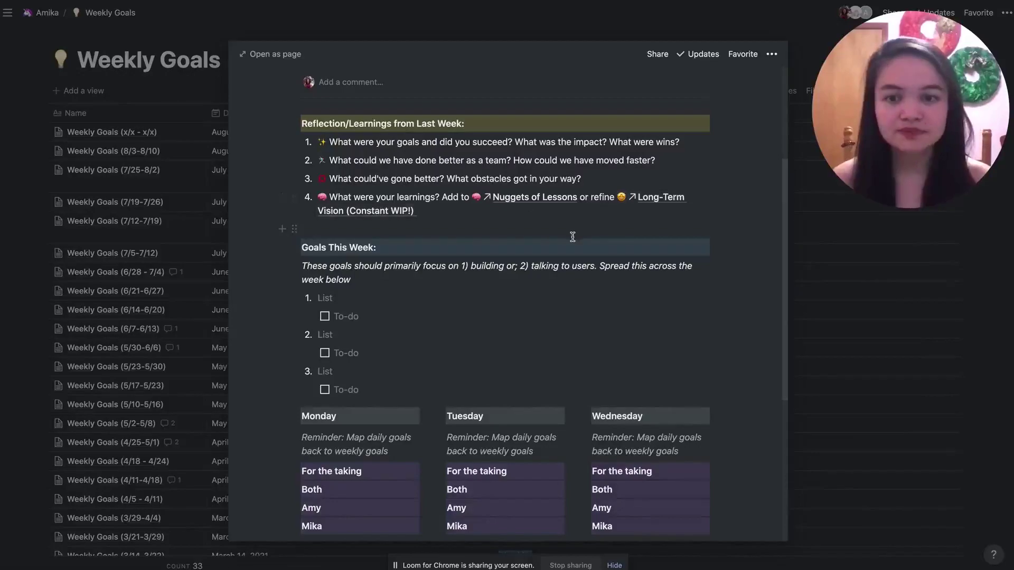
Examine the Goals This Week list and the daily planning columns, including Monday's reminder to map daily goals to weekly goals.
{"action": "scroll", "coordinate": [571, 237], "scroll_direction": "down", "scroll_amount": 3}
{"action": "scroll", "coordinate": [571, 237], "scroll_direction": "down", "scroll_amount": 1}
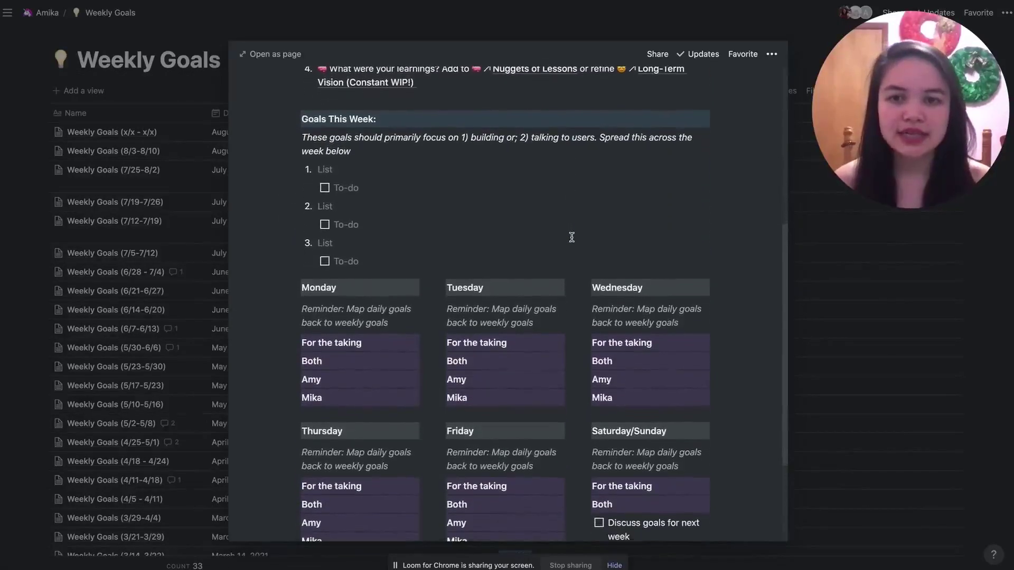
{"action": "scroll", "coordinate": [572, 237], "scroll_direction": "down", "scroll_amount": 1}
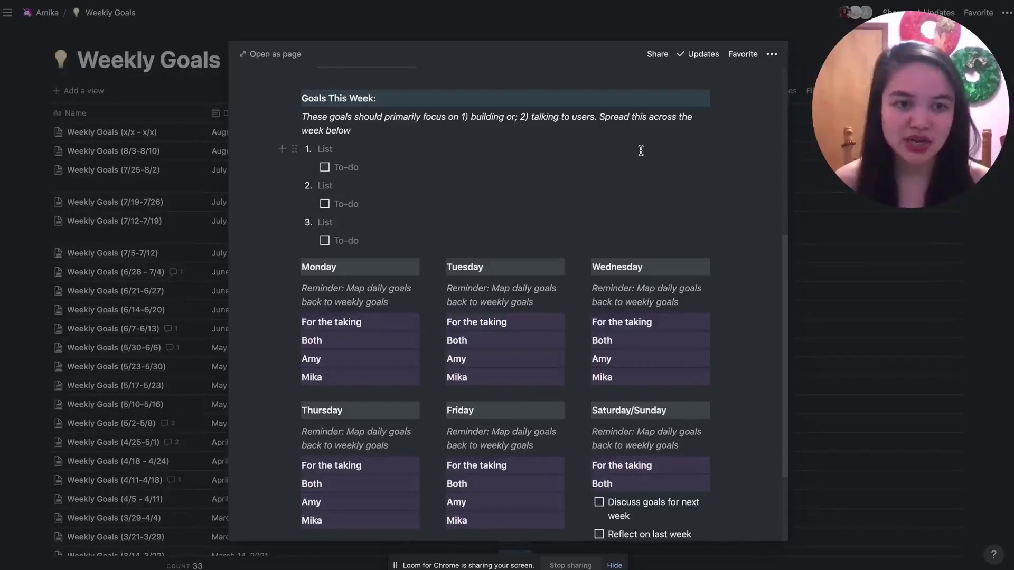
{"action": "scroll", "coordinate": [441, 184], "scroll_direction": "down", "scroll_amount": 3}
{"action": "scroll", "coordinate": [441, 184], "scroll_direction": "down", "scroll_amount": 3}
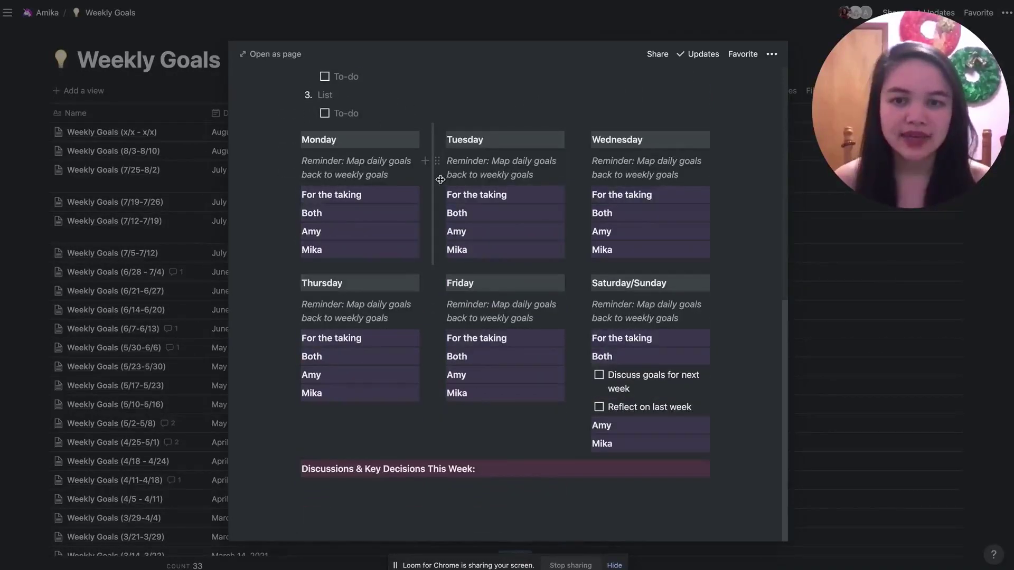
{"action": "scroll", "coordinate": [441, 174], "scroll_direction": "up", "scroll_amount": 4}
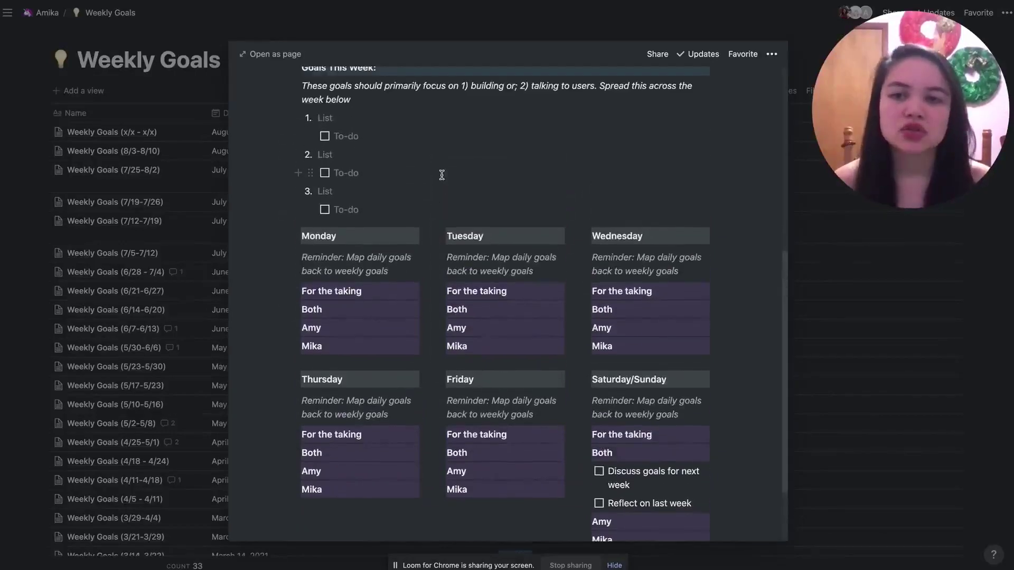
{"action": "left_click_drag", "start_coordinate": [390, 271], "coordinate": [347, 257]}
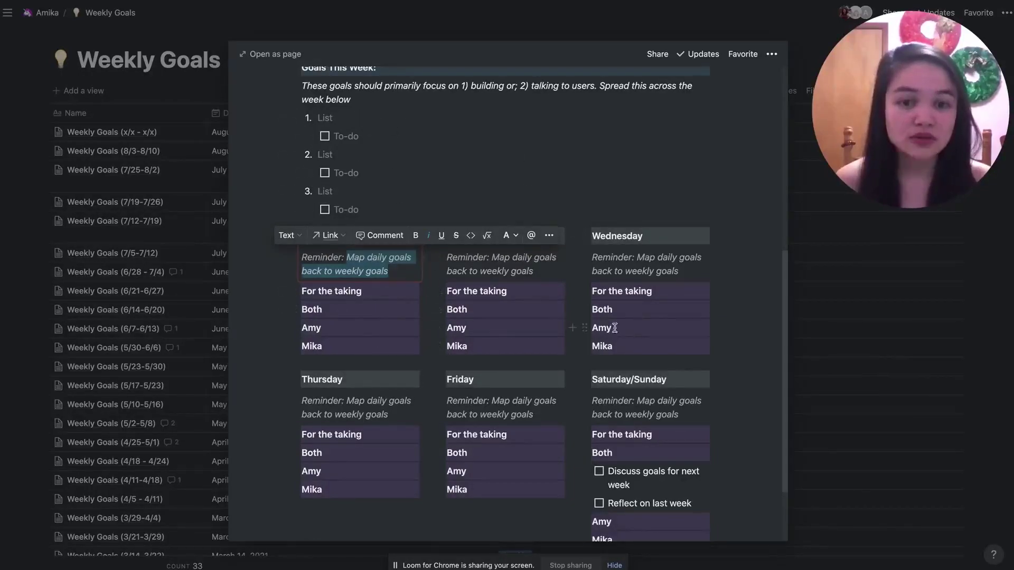
{"action": "left_click", "coordinate": [407, 266]}
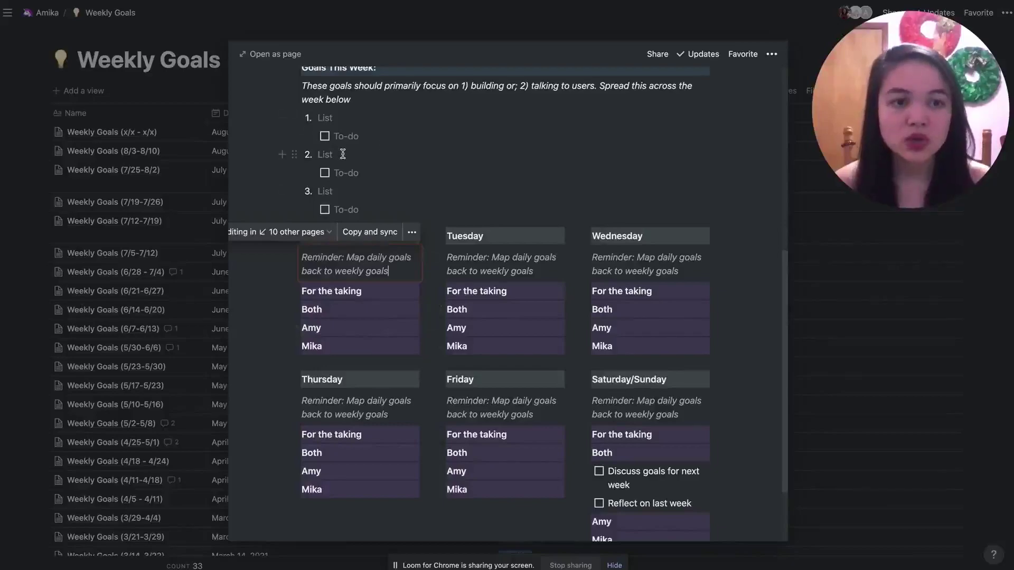
Add an empty line below the last team member's heading in the Monday column.
{"action": "scroll", "coordinate": [459, 285], "scroll_direction": "down", "scroll_amount": 3}
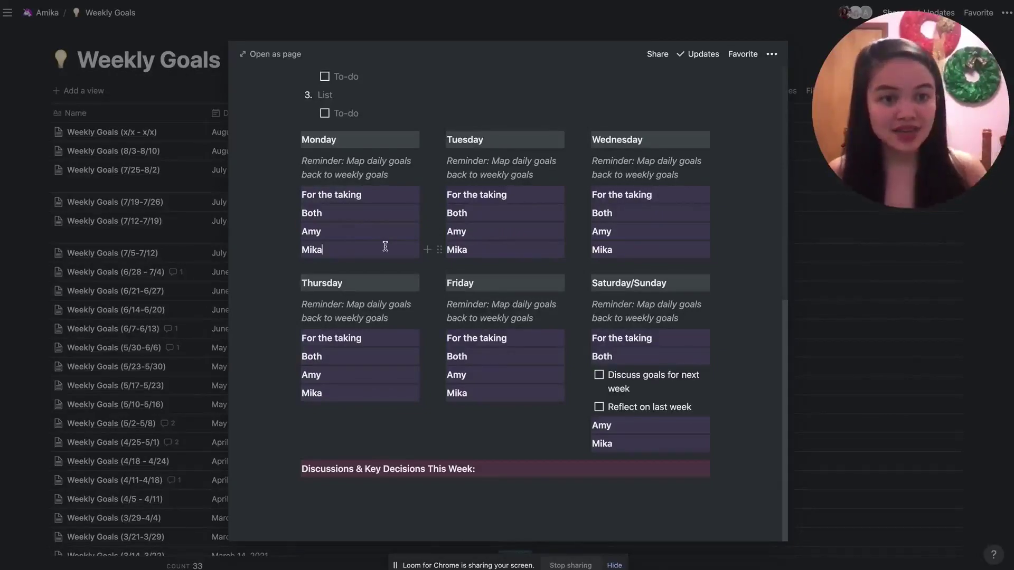
{"action": "left_click", "coordinate": [339, 251]}
{"action": "key", "text": "Return"}
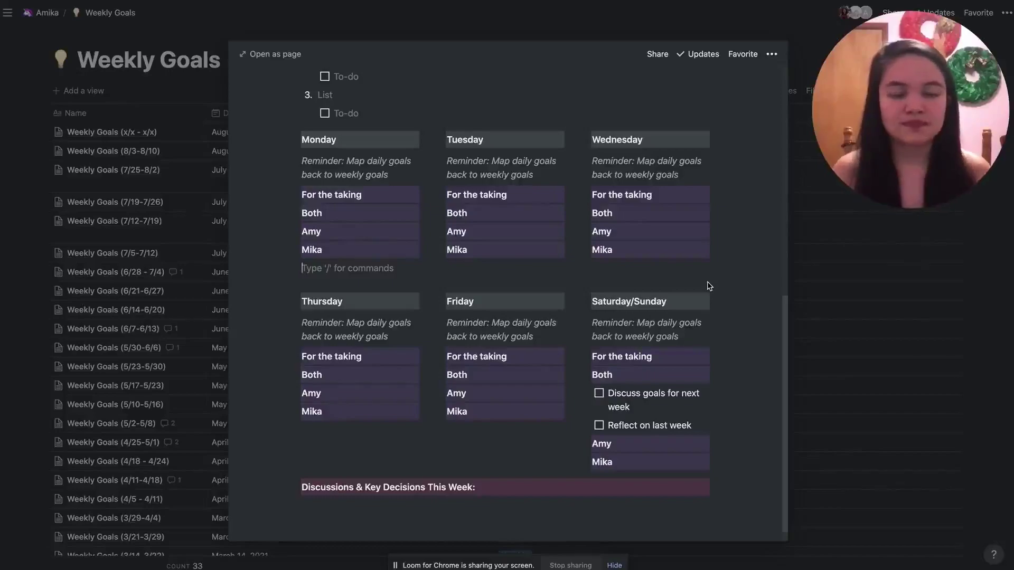
{"action": "left_click_drag", "start_coordinate": [364, 195], "coordinate": [381, 246]}
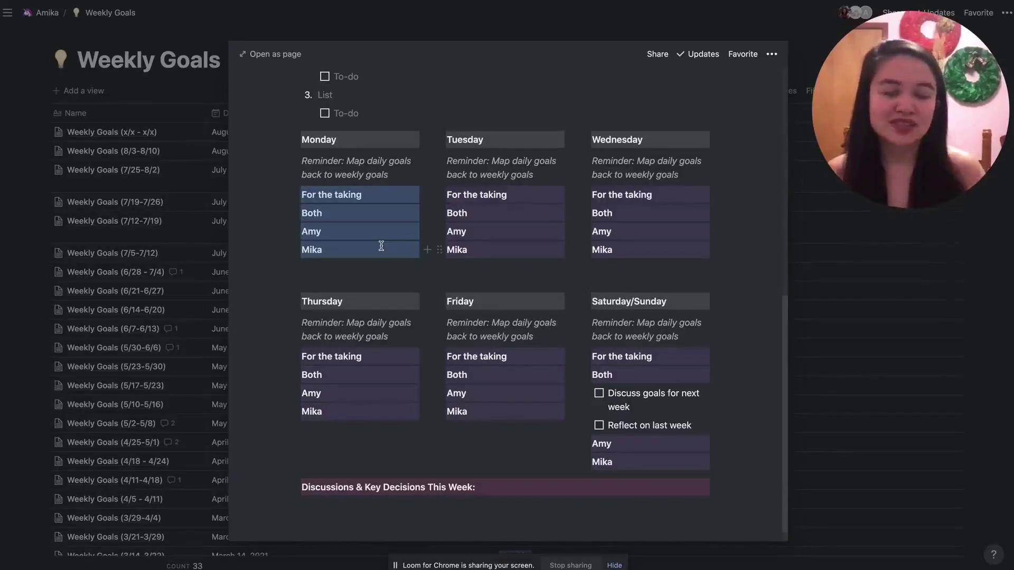
{"action": "left_click", "coordinate": [373, 209]}
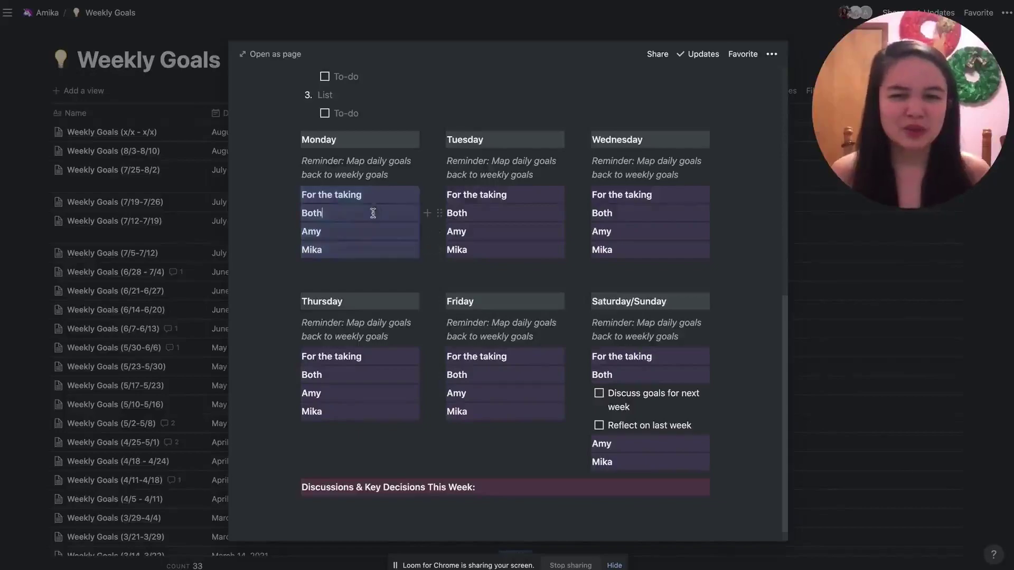
{"action": "left_click", "coordinate": [320, 232]}
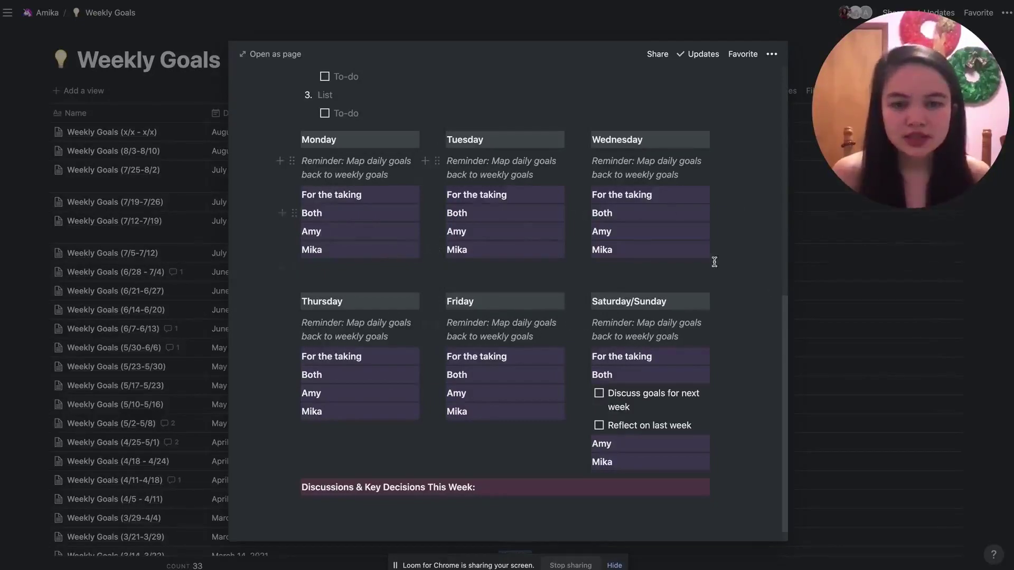
{"action": "scroll", "coordinate": [515, 322], "scroll_direction": "down", "scroll_amount": 1}
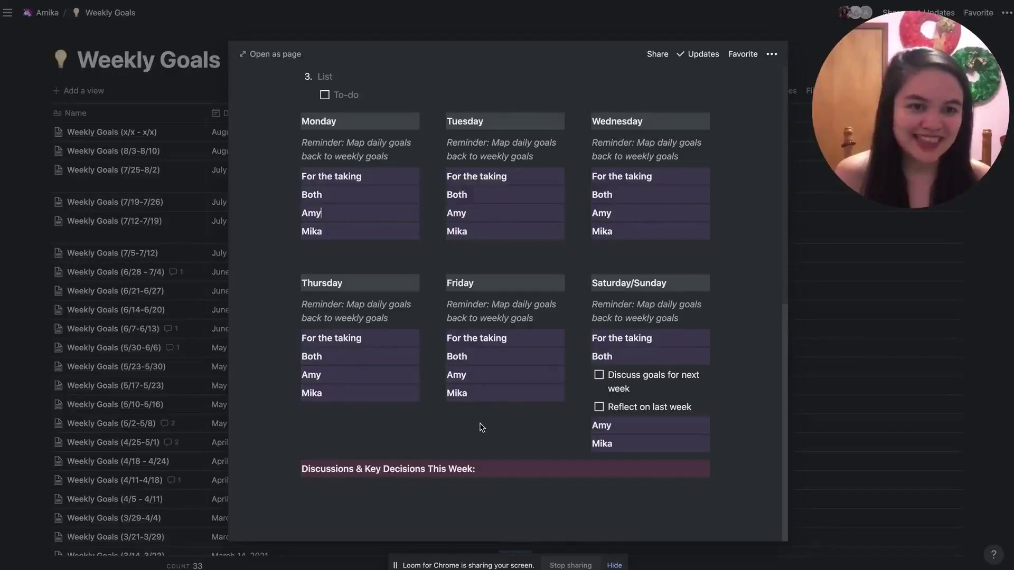
{"action": "scroll", "coordinate": [482, 427], "scroll_direction": "up", "scroll_amount": 15}
Open the August 8, 2021 learning entry tagged communication in the Nuggets of Lessons table.
{"action": "mouse_move", "coordinate": [823, 74]}
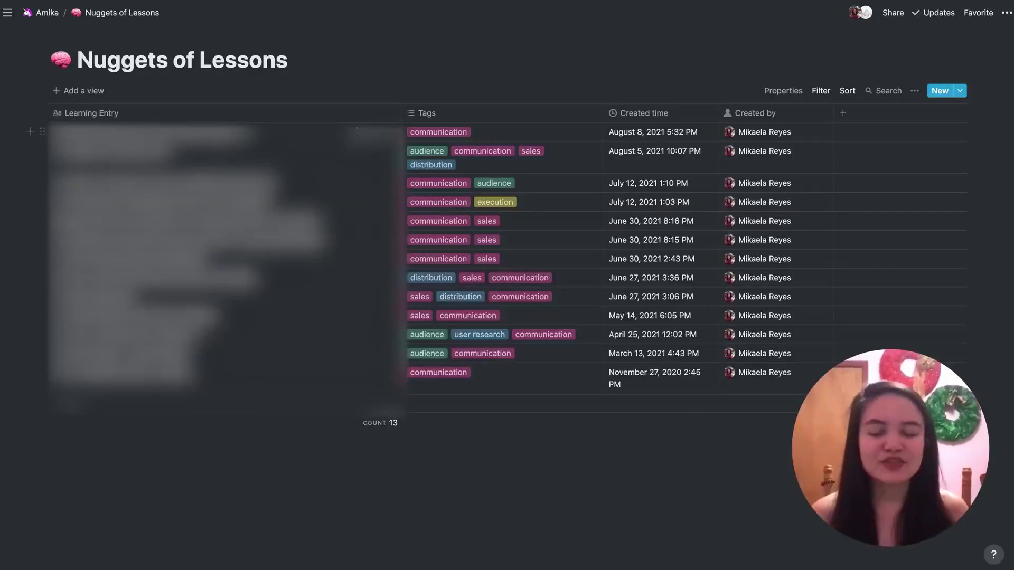
{"action": "left_click", "coordinate": [379, 132]}
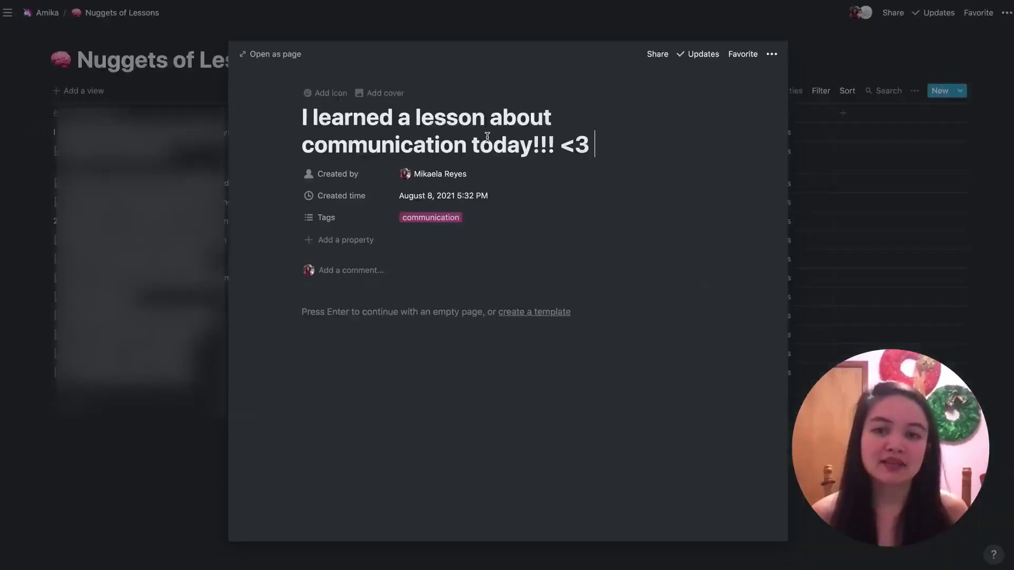
View the available tag options for the communication lesson, leave its tags as they are, and close the entry.
{"action": "left_click", "coordinate": [505, 215]}
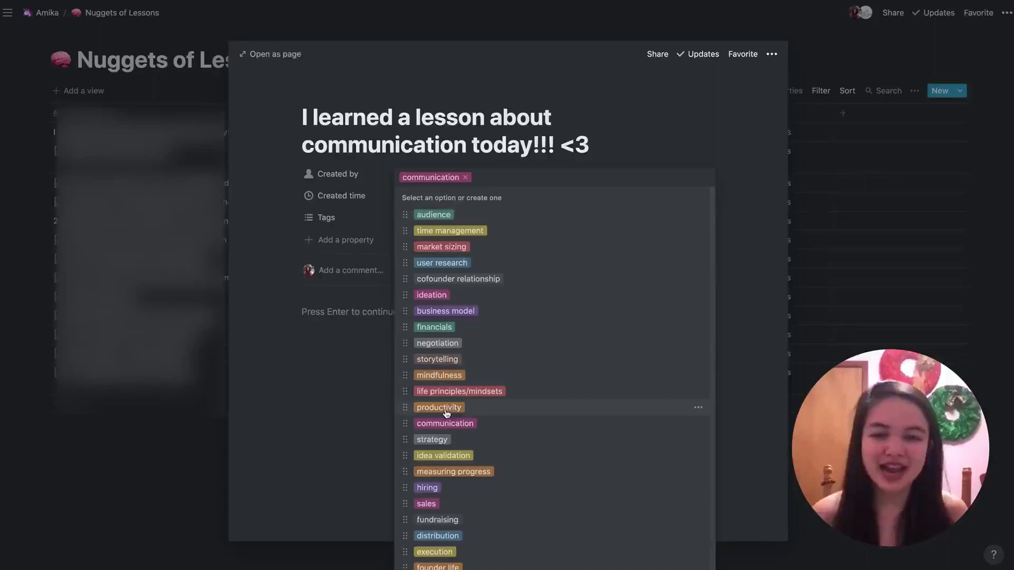
{"action": "left_click", "coordinate": [539, 121]}
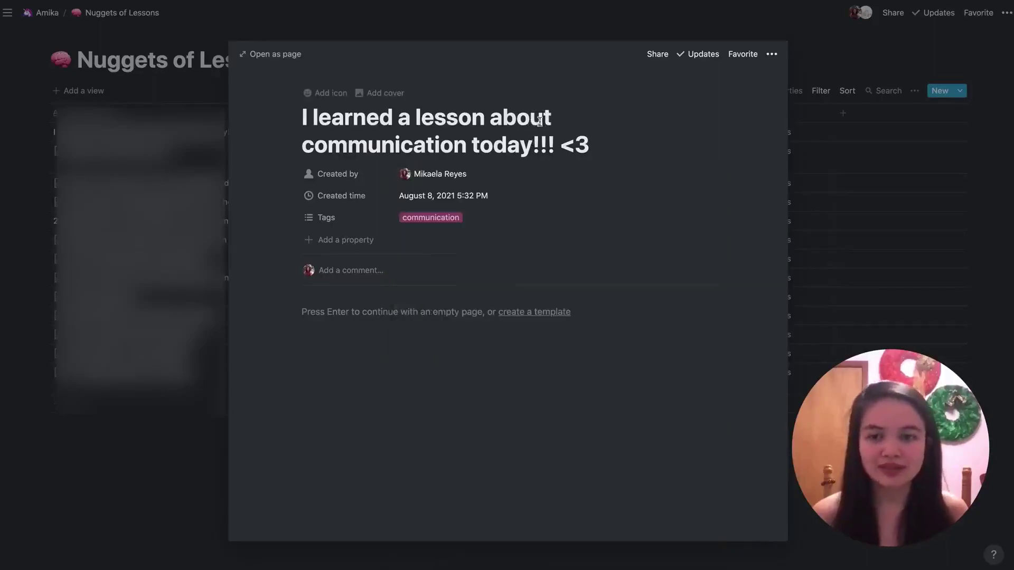
{"action": "left_click", "coordinate": [200, 280]}
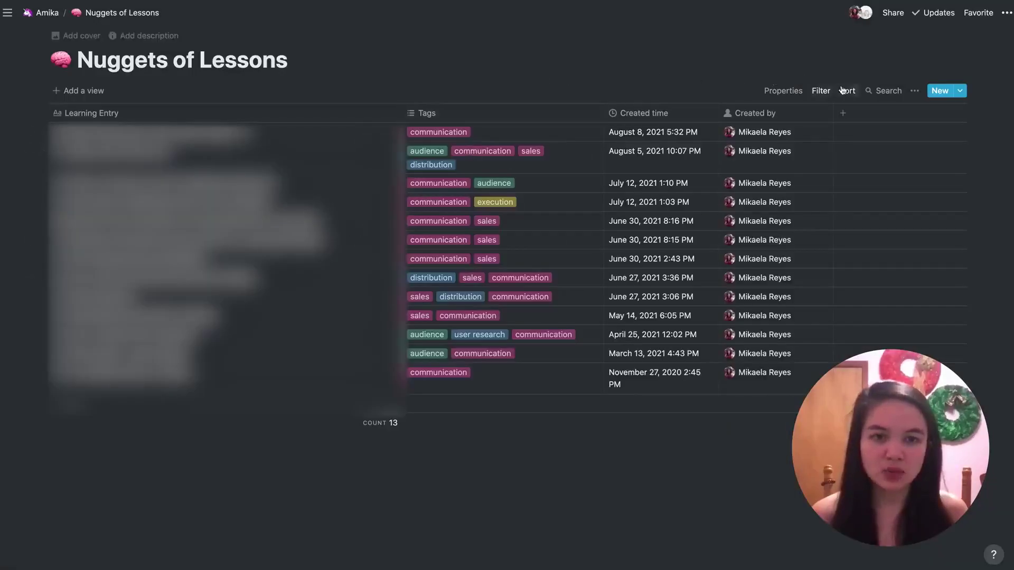
Inspect the Nuggets of Lessons filter on Tags containing communication and browse the other tags it could use.
{"action": "left_click", "coordinate": [821, 90]}
{"action": "left_click", "coordinate": [902, 137]}
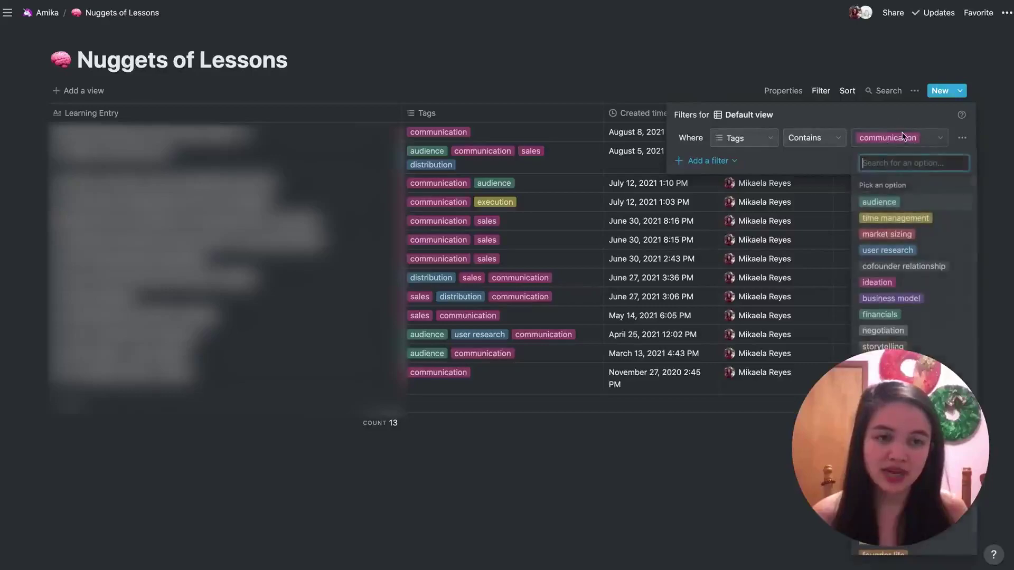
{"action": "scroll", "coordinate": [908, 237], "scroll_direction": "down", "scroll_amount": 2}
{"action": "left_click", "coordinate": [766, 99]}
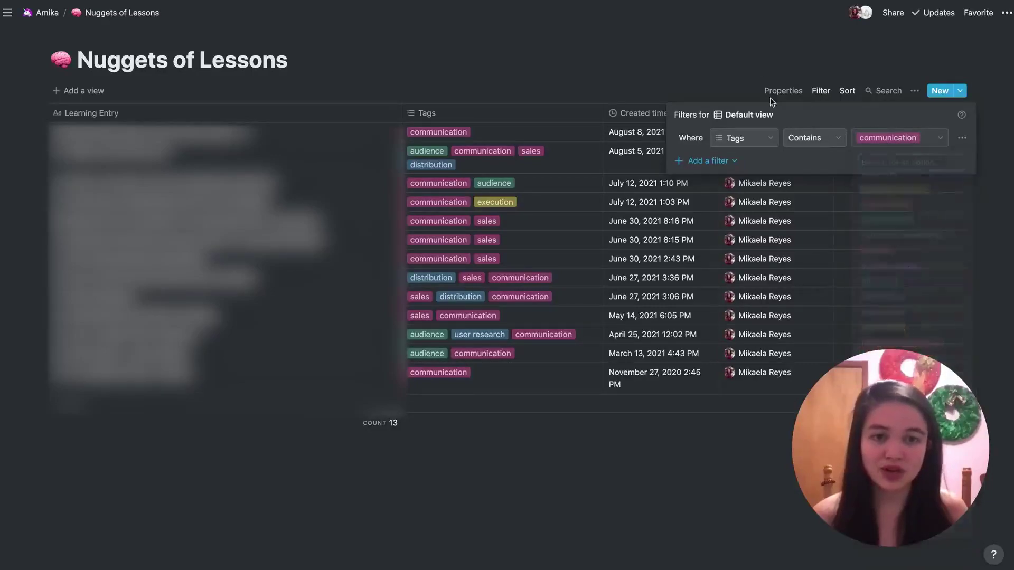
{"action": "left_click", "coordinate": [696, 82]}
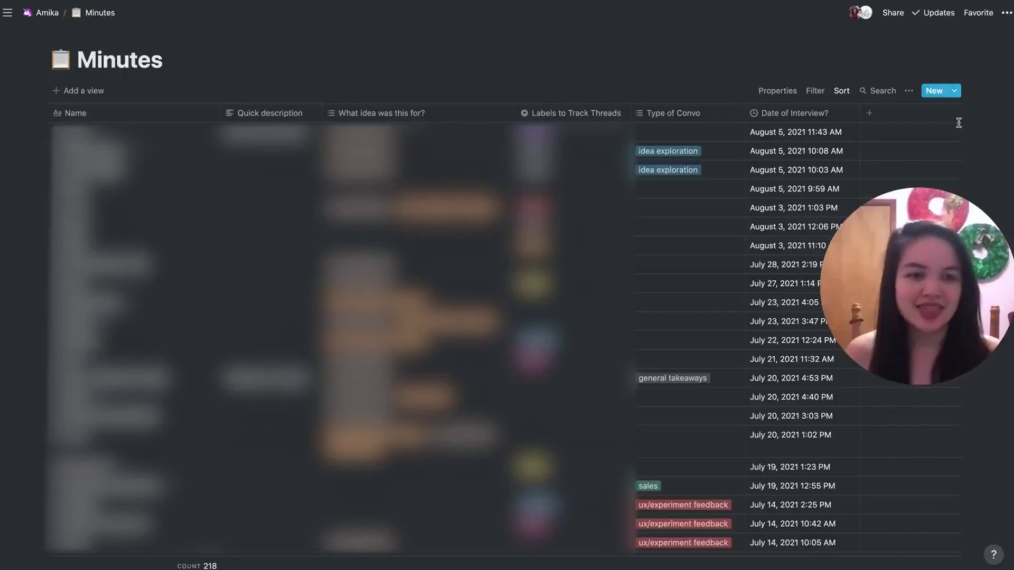
Create a Minutes entry from the General User Research Template and look through its sections down to Notes & Questions.
{"action": "left_click", "coordinate": [953, 90]}
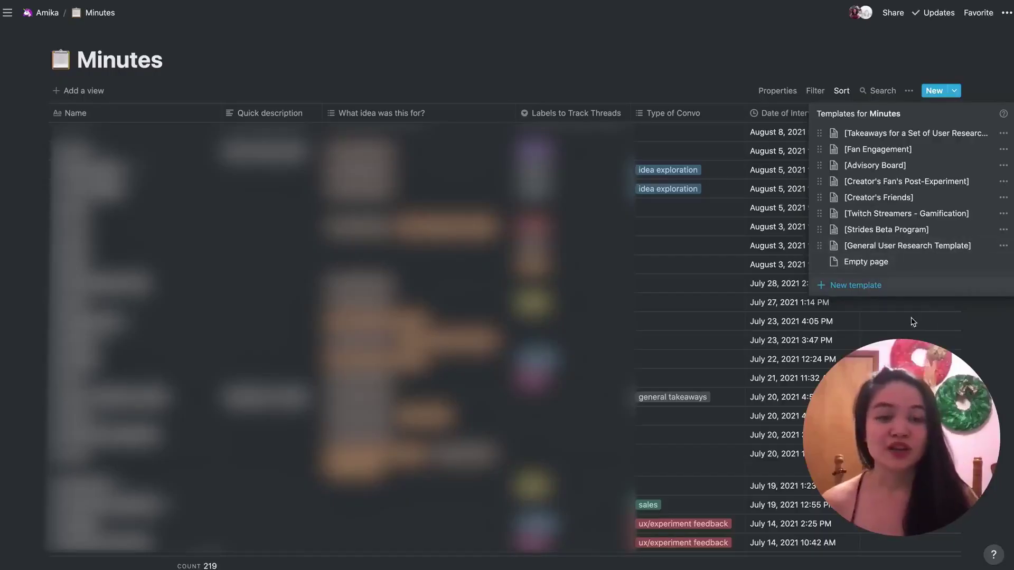
{"action": "left_click", "coordinate": [896, 250]}
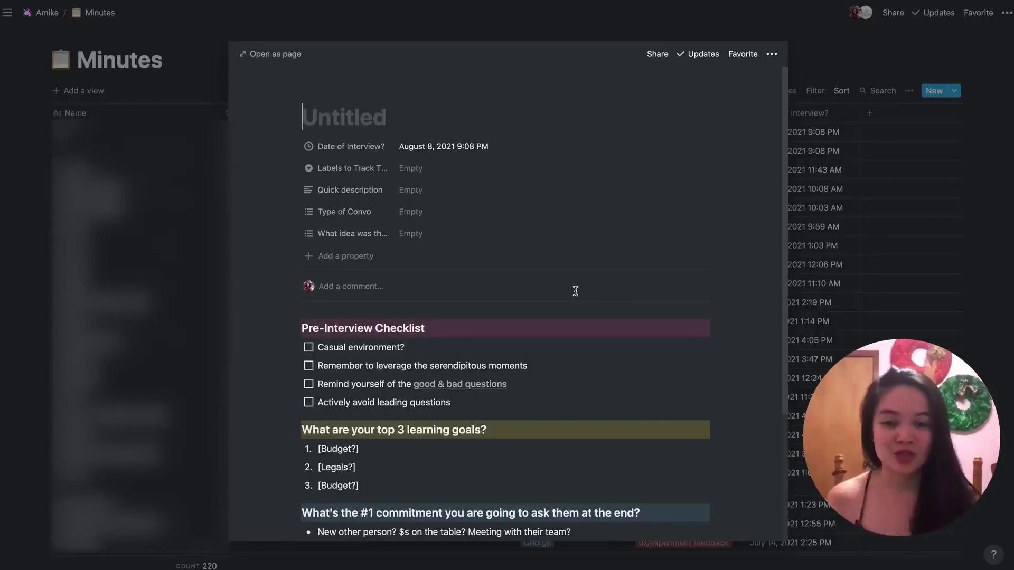
{"action": "scroll", "coordinate": [576, 291], "scroll_direction": "down", "scroll_amount": 3}
{"action": "scroll", "coordinate": [574, 291], "scroll_direction": "down", "scroll_amount": 1}
{"action": "key", "text": "Escape"}
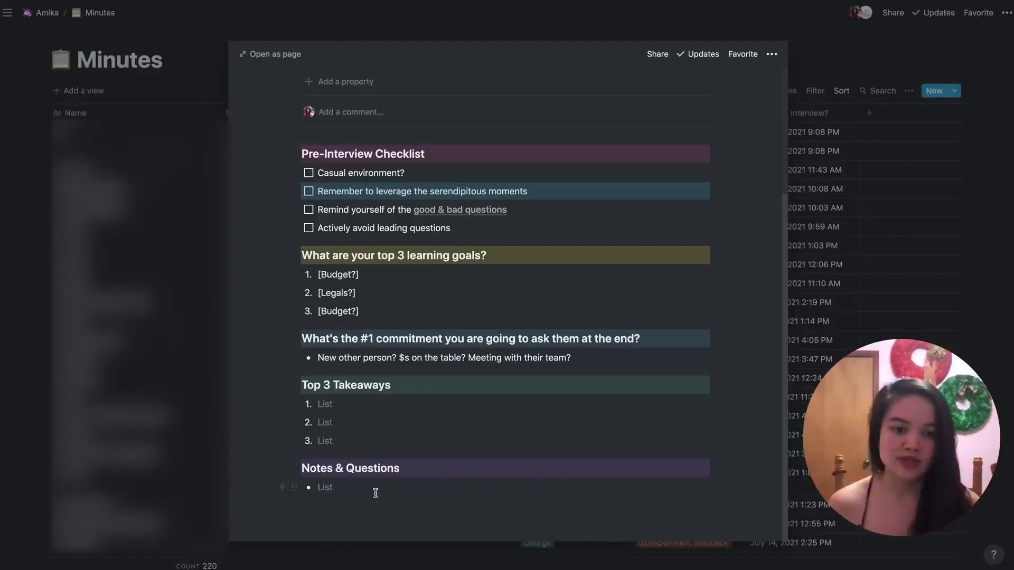
{"action": "scroll", "coordinate": [480, 487], "scroll_direction": "up", "scroll_amount": 3}
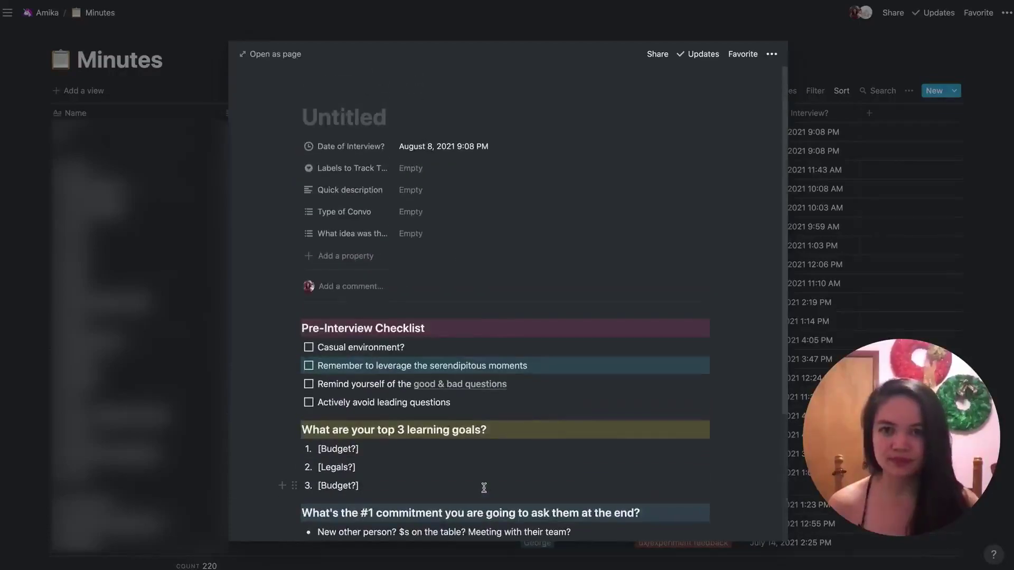
{"action": "left_click", "coordinate": [569, 368]}
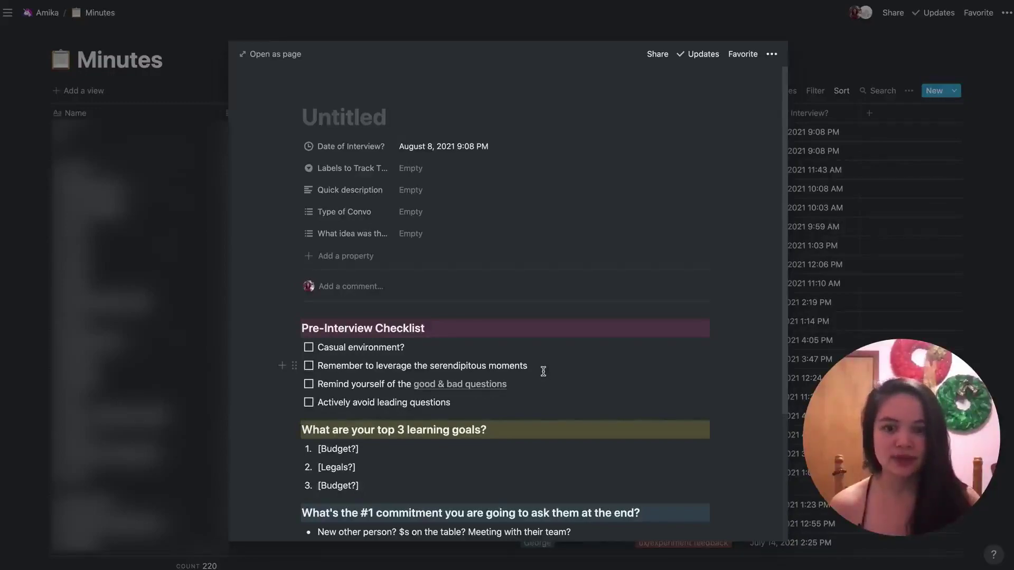
{"action": "left_click", "coordinate": [965, 228]}
Edit the General User Research Template, adding the to-do "Research their background beforehand" at the end of the Pre-Interview Checklist.
{"action": "left_click", "coordinate": [954, 91]}
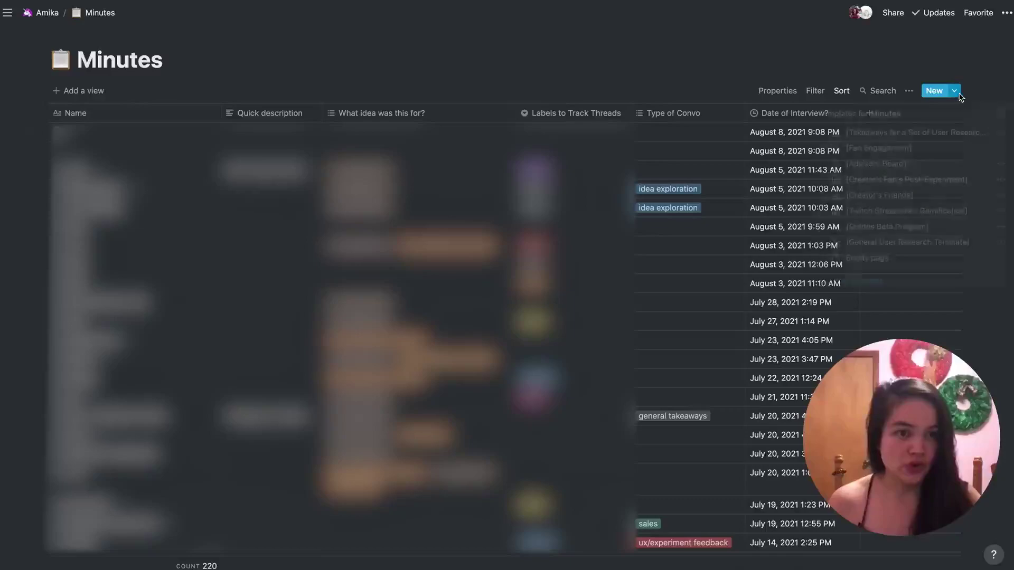
{"action": "left_click", "coordinate": [1004, 246]}
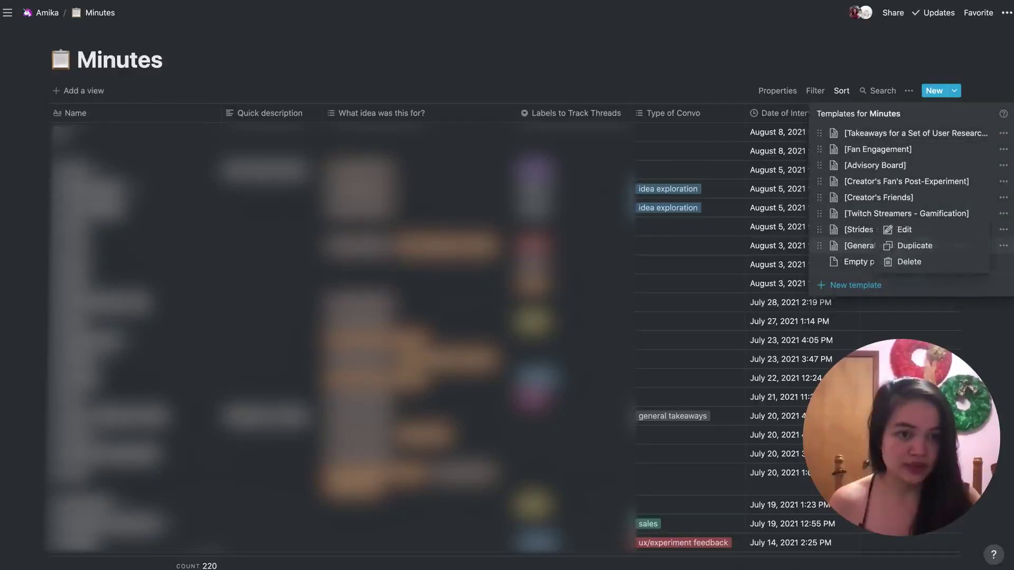
{"action": "left_click", "coordinate": [908, 233]}
{"action": "scroll", "coordinate": [583, 382], "scroll_direction": "down", "scroll_amount": 4}
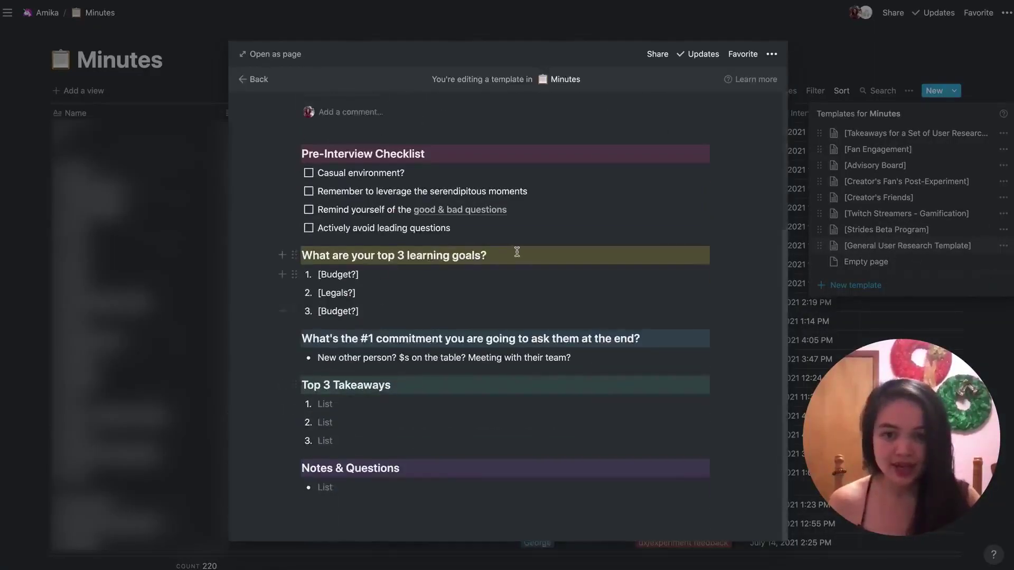
{"action": "left_click_drag", "start_coordinate": [516, 238], "coordinate": [515, 232]}
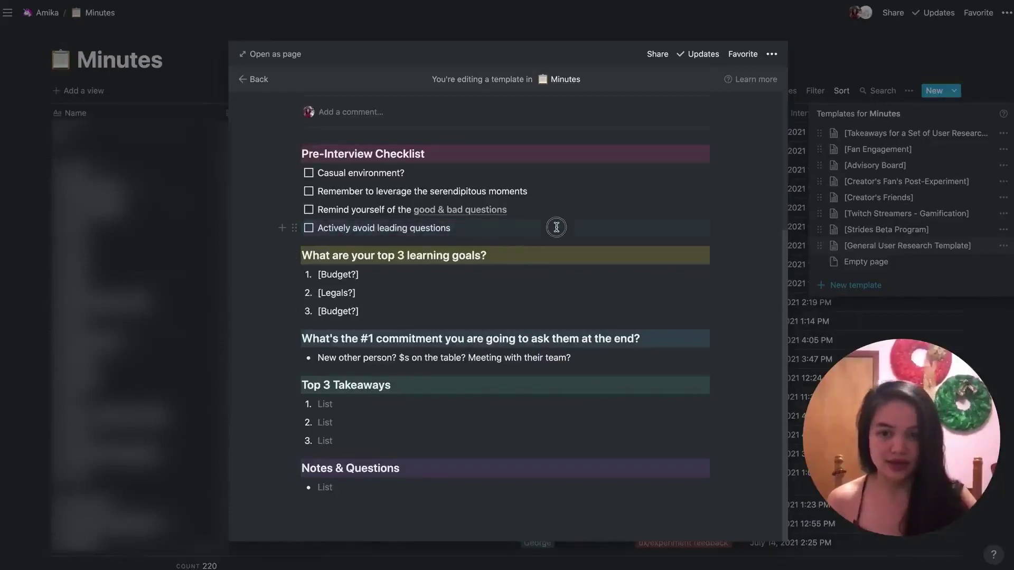
{"action": "key", "text": "Return"}
{"action": "key", "text": "Return"}
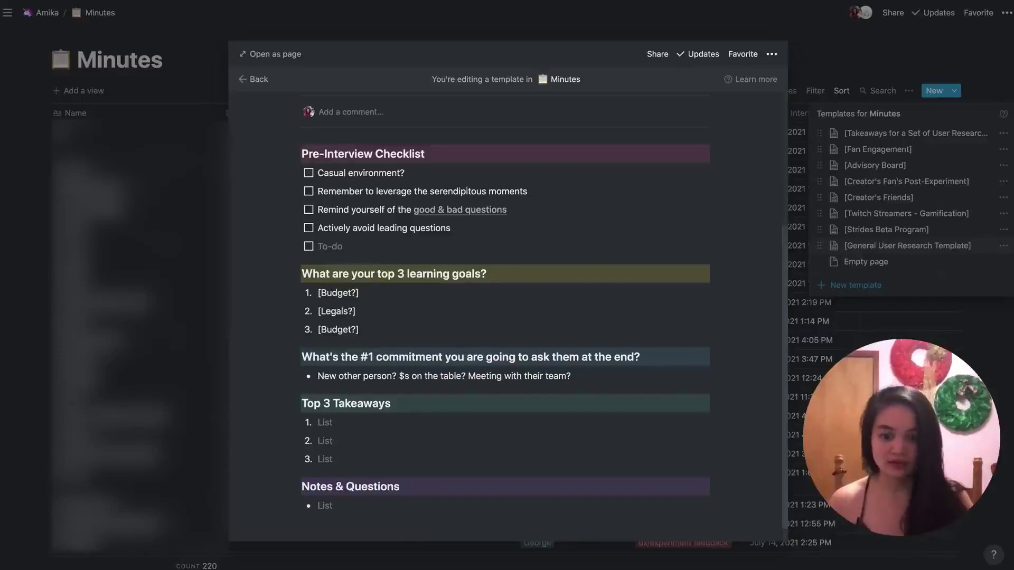
{"action": "type", "text": "Research th"}
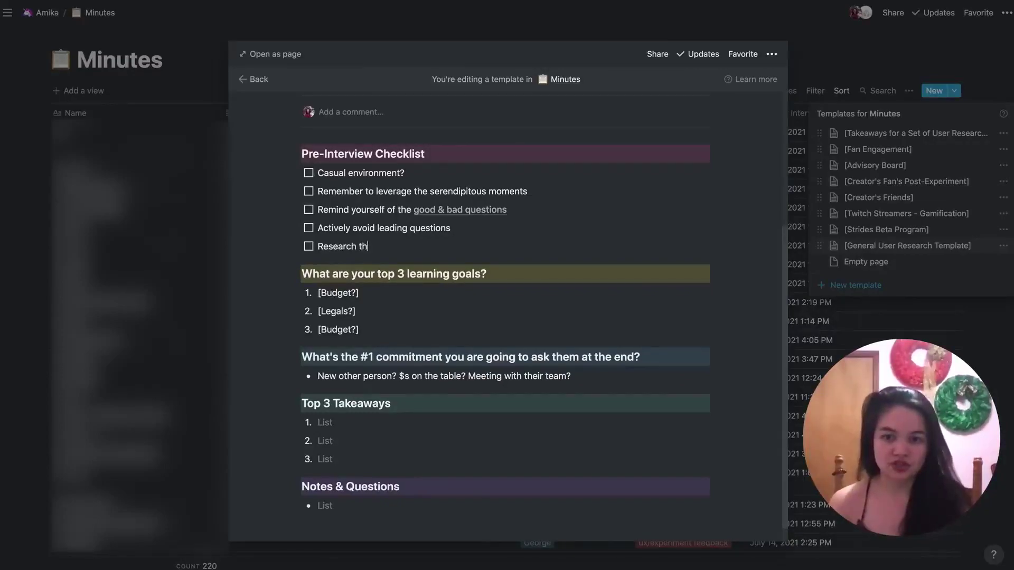
{"action": "type", "text": "eir background"}
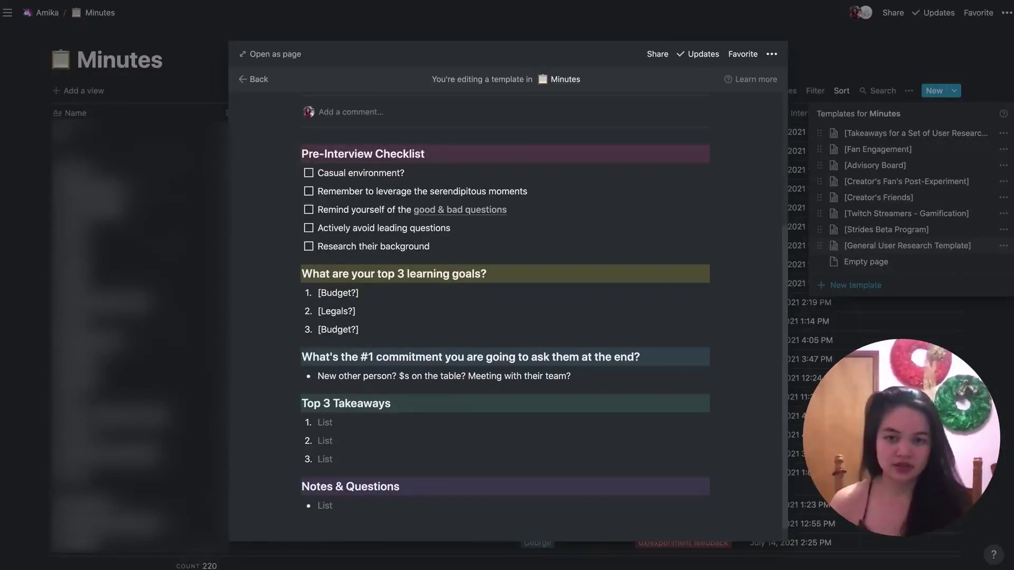
{"action": "type", "text": " beforehand"}
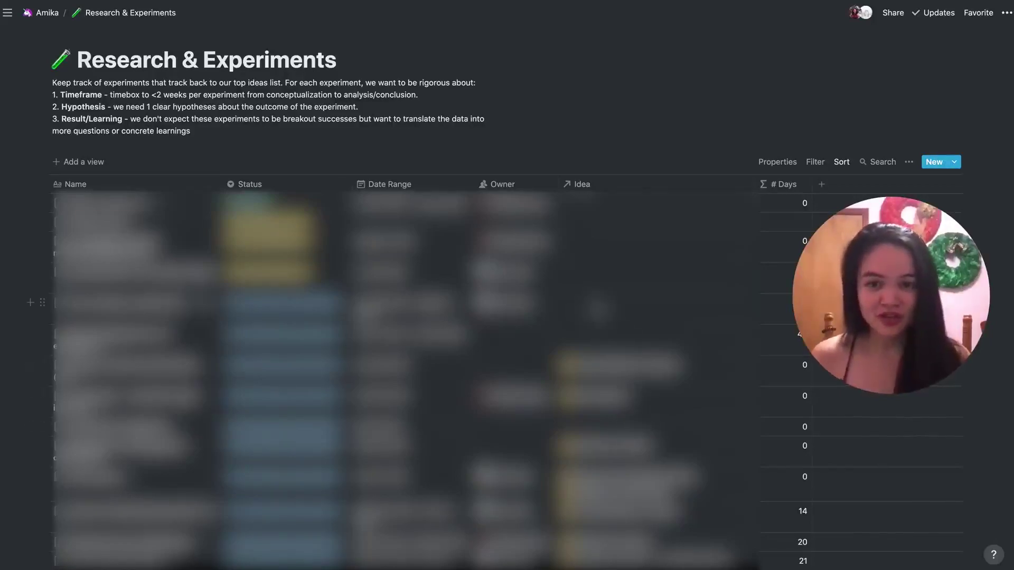
Create a Research & Experiments entry from the Experiment Template and title it "Diabolical Experiment".
{"action": "left_click", "coordinate": [954, 162]}
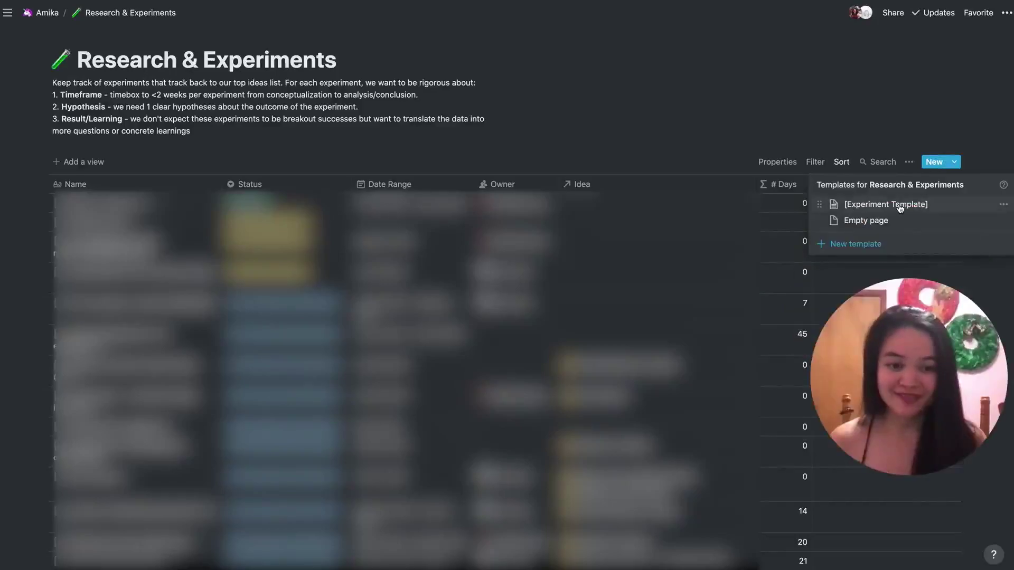
{"action": "left_click", "coordinate": [897, 204]}
{"action": "left_click_drag", "start_coordinate": [896, 354], "coordinate": [907, 223]}
{"action": "type", "text": "Diabl"}
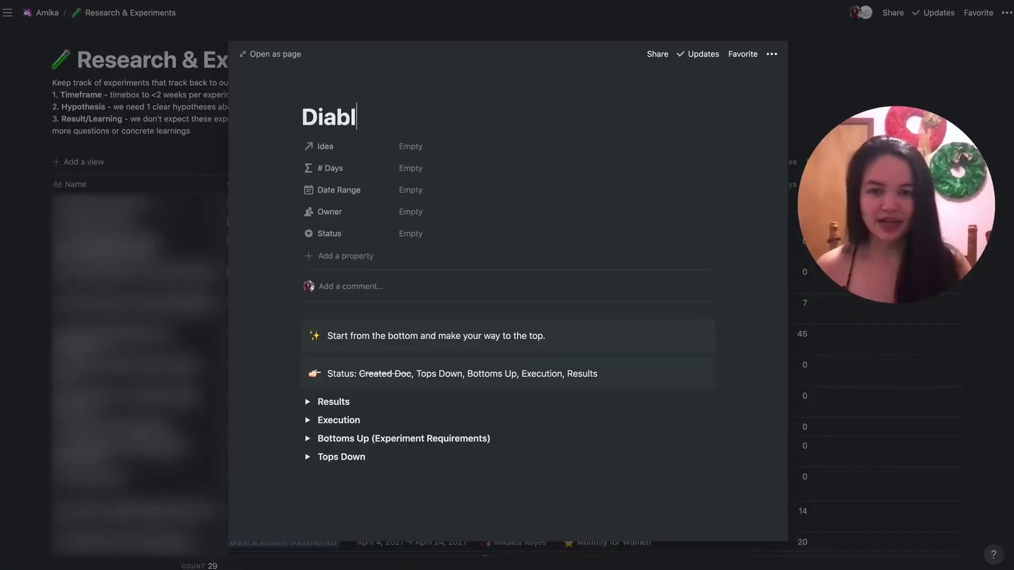
{"action": "key", "text": "BackSpace"}
{"action": "type", "text": "olical Experiment"}
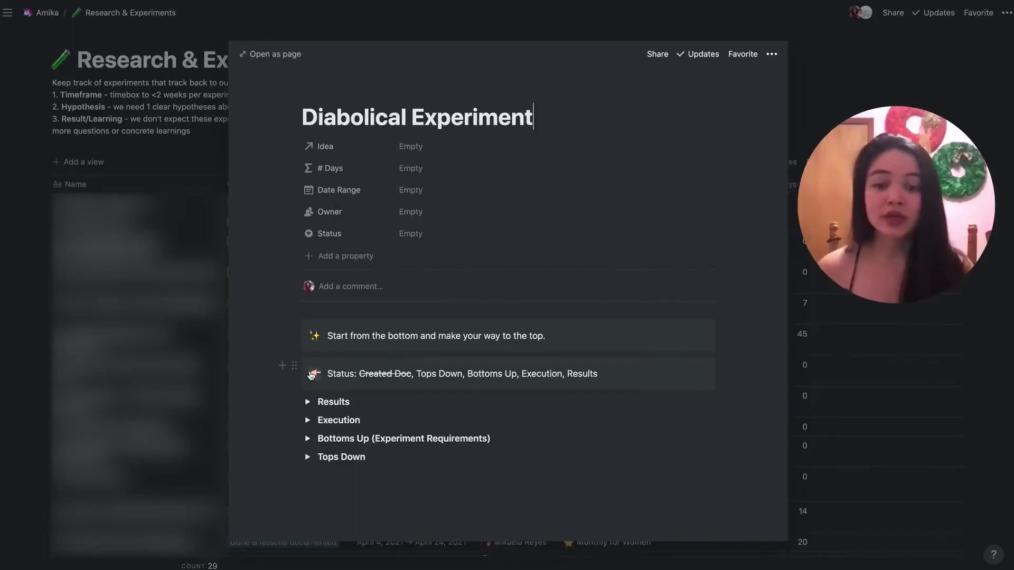
Review the callout on working from the bottom to the top and the stages listed in the Status callout.
{"action": "left_click_drag", "start_coordinate": [328, 336], "coordinate": [579, 334]}
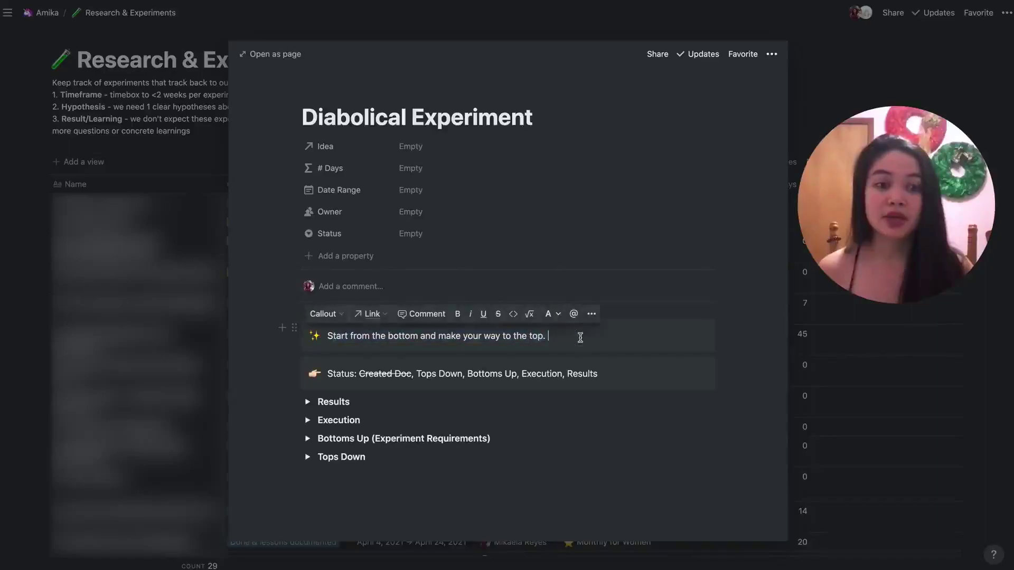
{"action": "left_click", "coordinate": [579, 334]}
{"action": "double_click", "coordinate": [385, 374]}
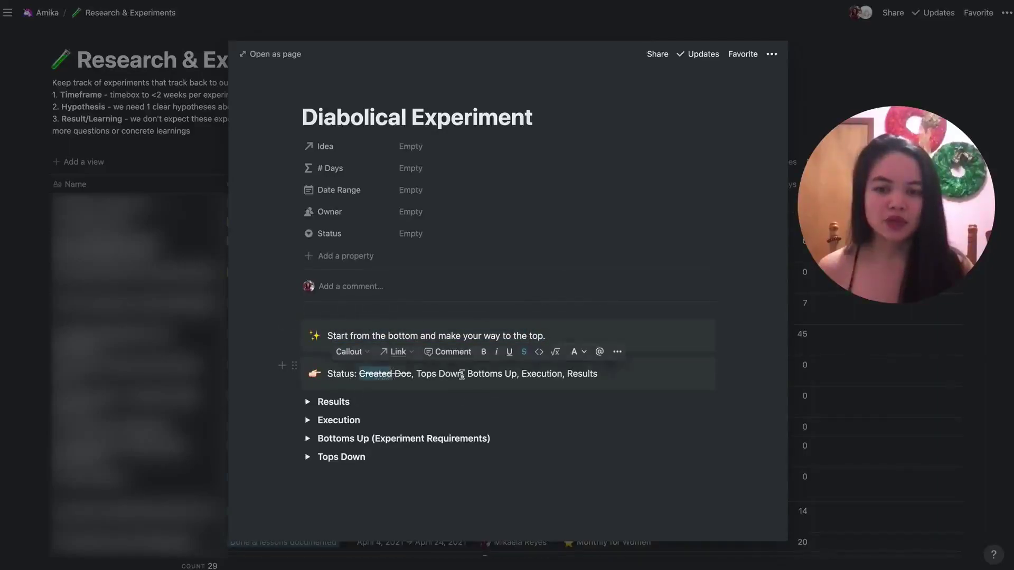
{"action": "left_click", "coordinate": [372, 373]}
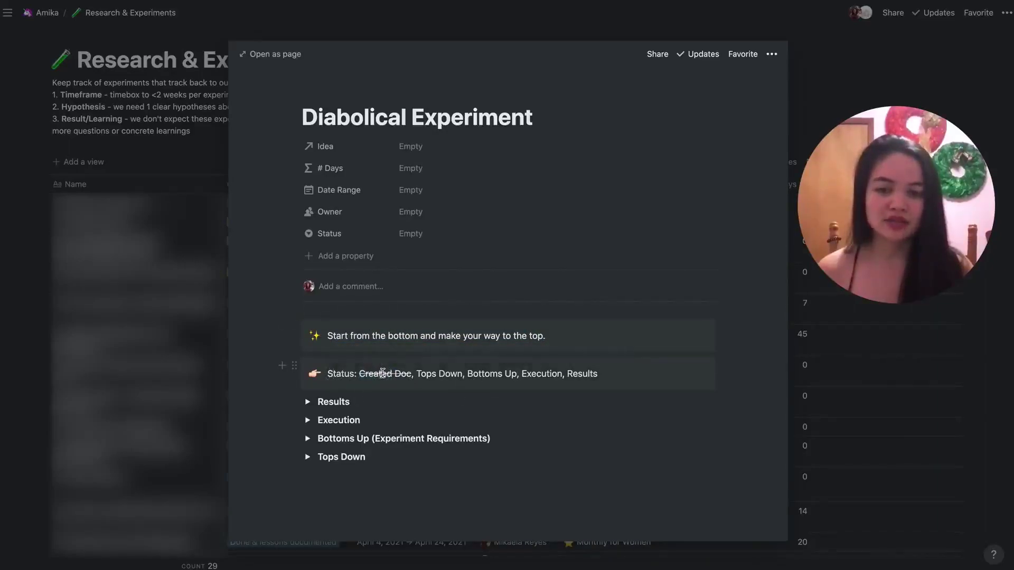
{"action": "left_click_drag", "start_coordinate": [417, 373], "coordinate": [360, 373]}
{"action": "left_click_drag", "start_coordinate": [465, 373], "coordinate": [416, 373]}
{"action": "mouse_move", "coordinate": [487, 373]}
{"action": "left_mouse_down"}
{"action": "mouse_move", "coordinate": [565, 374]}
{"action": "mouse_move", "coordinate": [466, 371]}
{"action": "left_mouse_up"}
{"action": "double_click", "coordinate": [581, 373]}
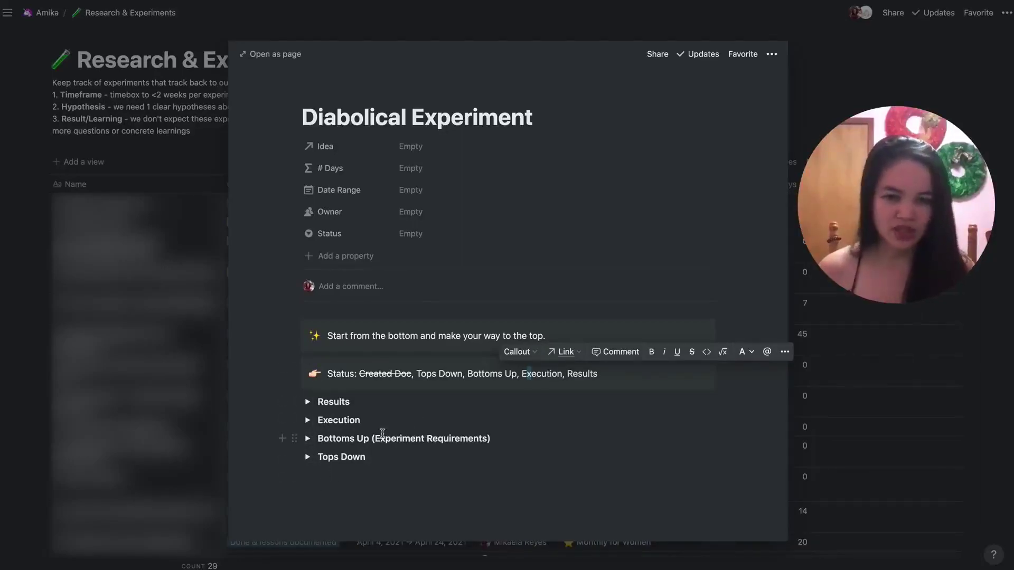
Expand the Tops Down section, examine its Why now, Unique Advantages and Market & TAM prompts, and collapse it again.
{"action": "left_click", "coordinate": [307, 457]}
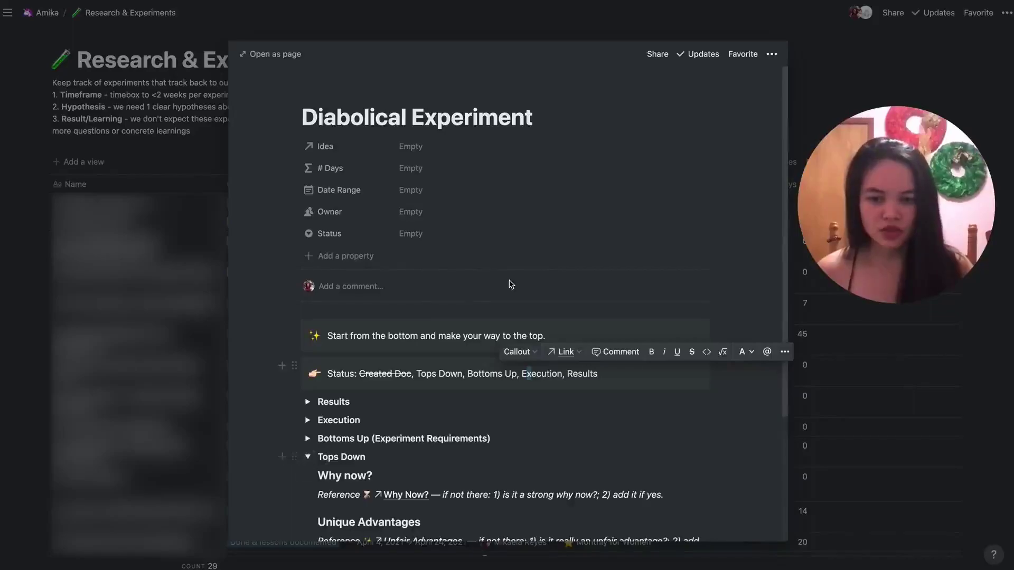
{"action": "scroll", "coordinate": [460, 428], "scroll_direction": "down", "scroll_amount": 4}
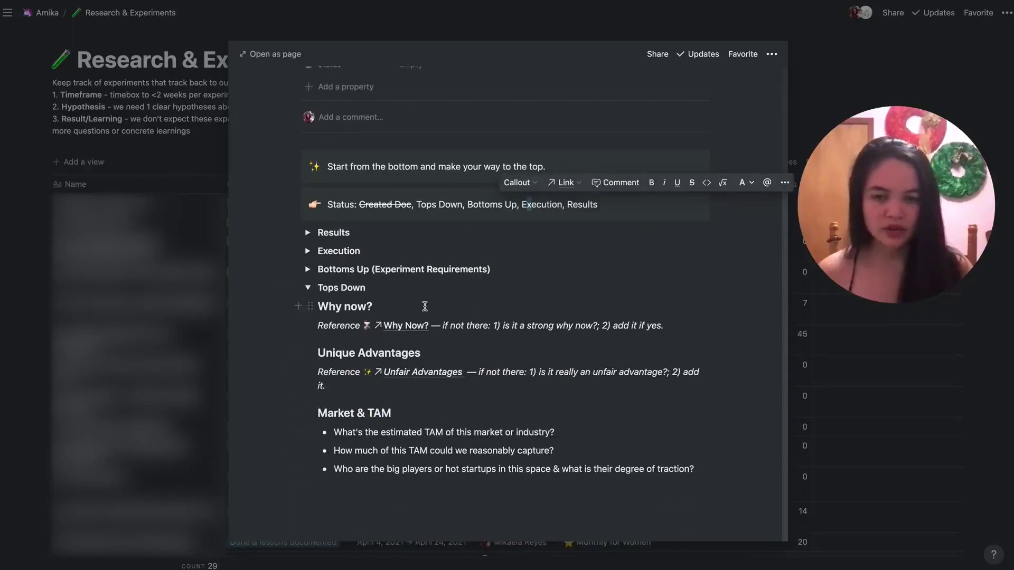
{"action": "left_click", "coordinate": [311, 308]}
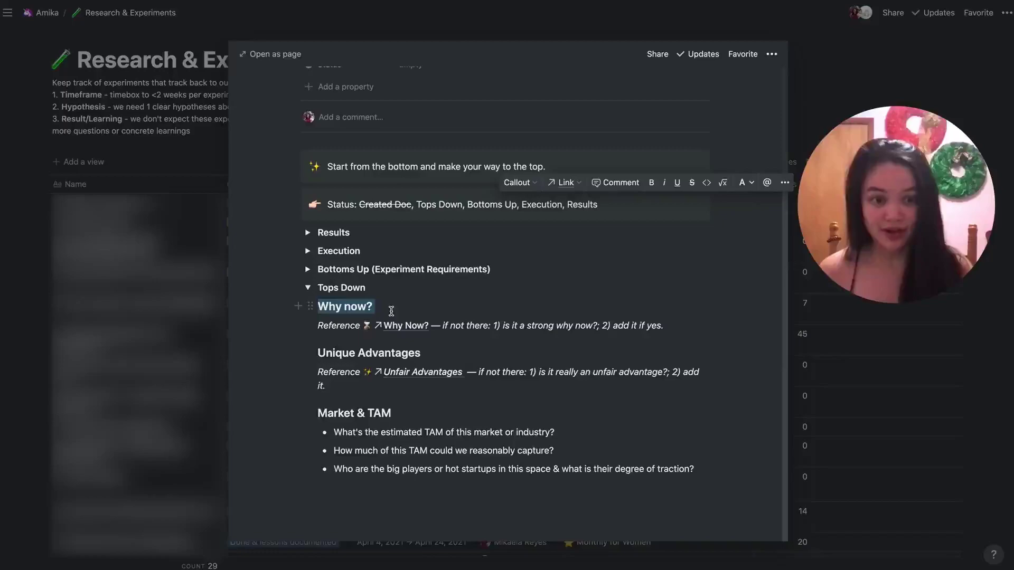
{"action": "left_click", "coordinate": [394, 307]}
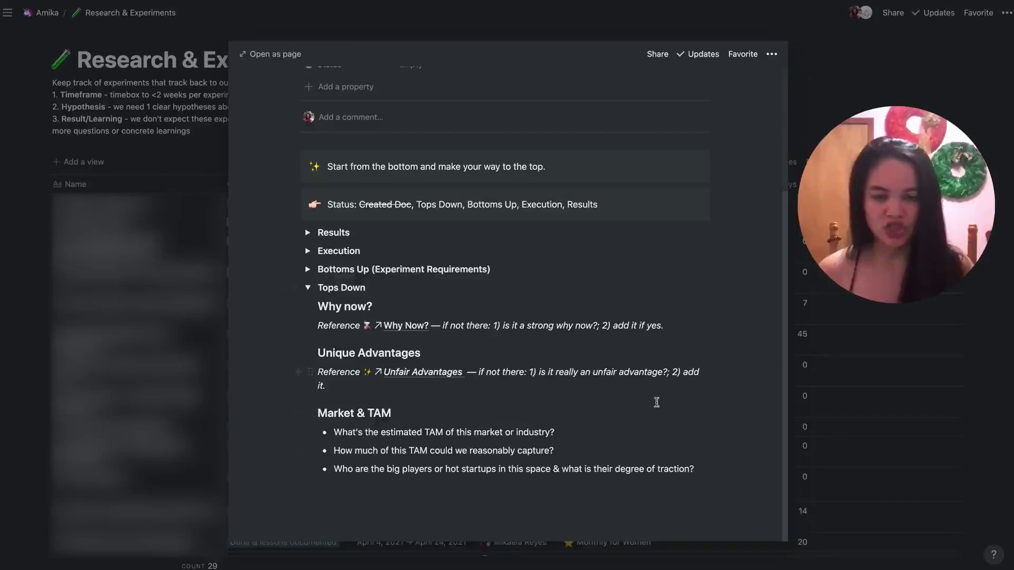
{"action": "left_click_drag", "start_coordinate": [572, 500], "coordinate": [409, 416]}
{"action": "left_click", "coordinate": [409, 417]}
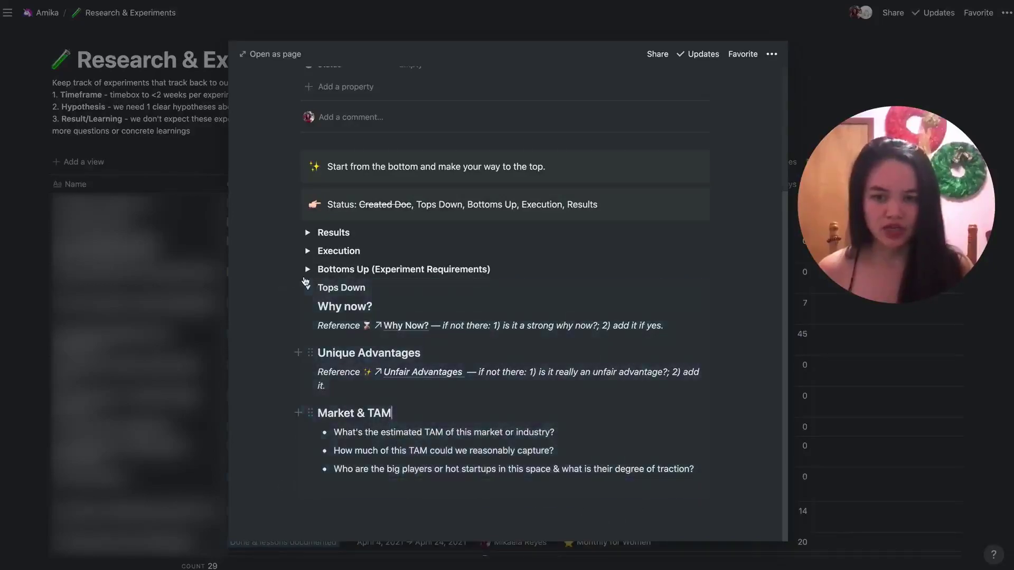
{"action": "left_click", "coordinate": [308, 287]}
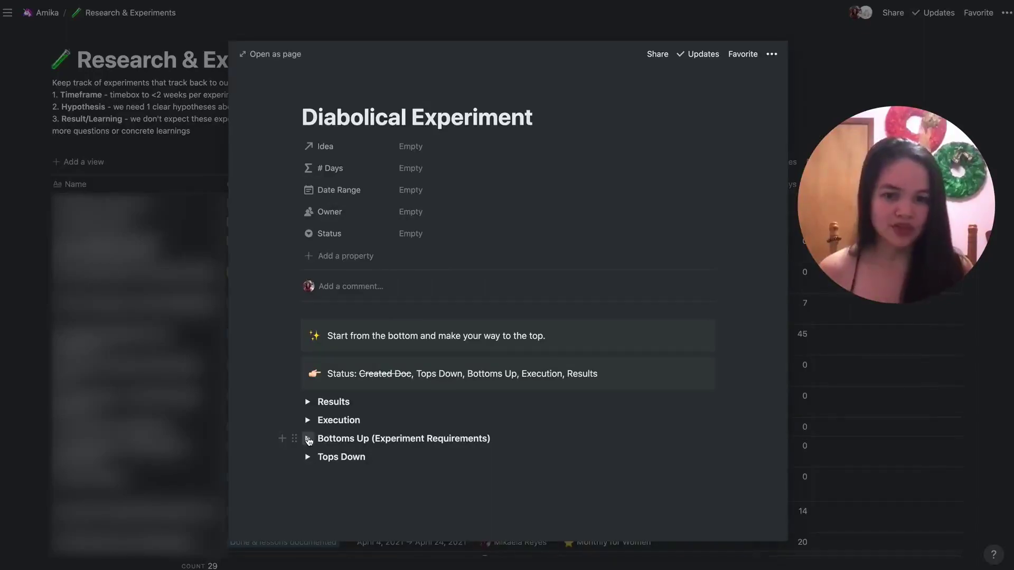
Expand the Bottoms Up (Experiment Requirements) section and review its Goals, Target Audience, Problem & Hypothesis, Predictions and Details of Experiment/Sprint prompts.
{"action": "left_click", "coordinate": [307, 439]}
{"action": "scroll", "coordinate": [512, 394], "scroll_direction": "down", "scroll_amount": 4}
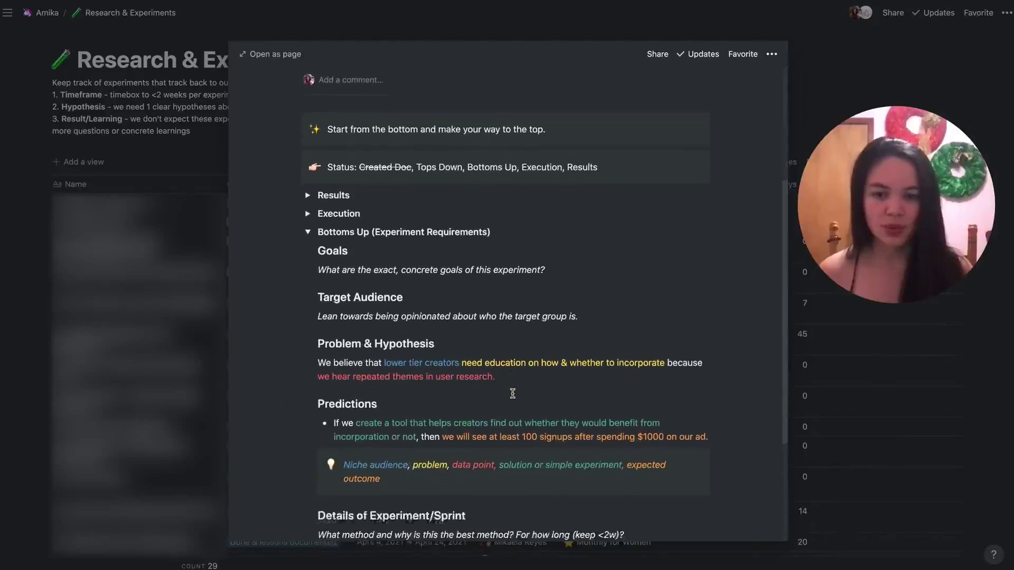
{"action": "scroll", "coordinate": [512, 394], "scroll_direction": "down", "scroll_amount": 1}
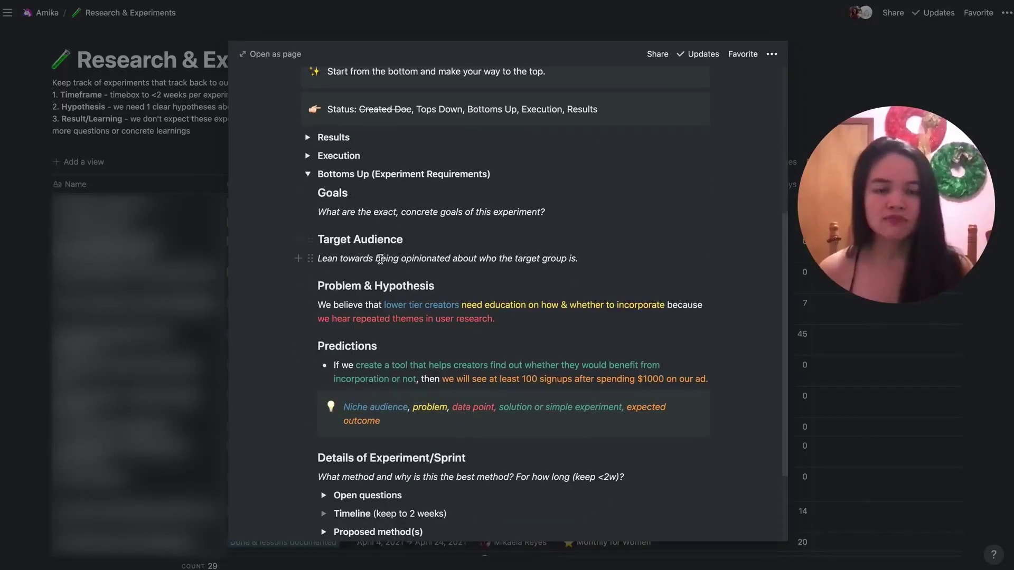
{"action": "scroll", "coordinate": [460, 322], "scroll_direction": "down", "scroll_amount": 2}
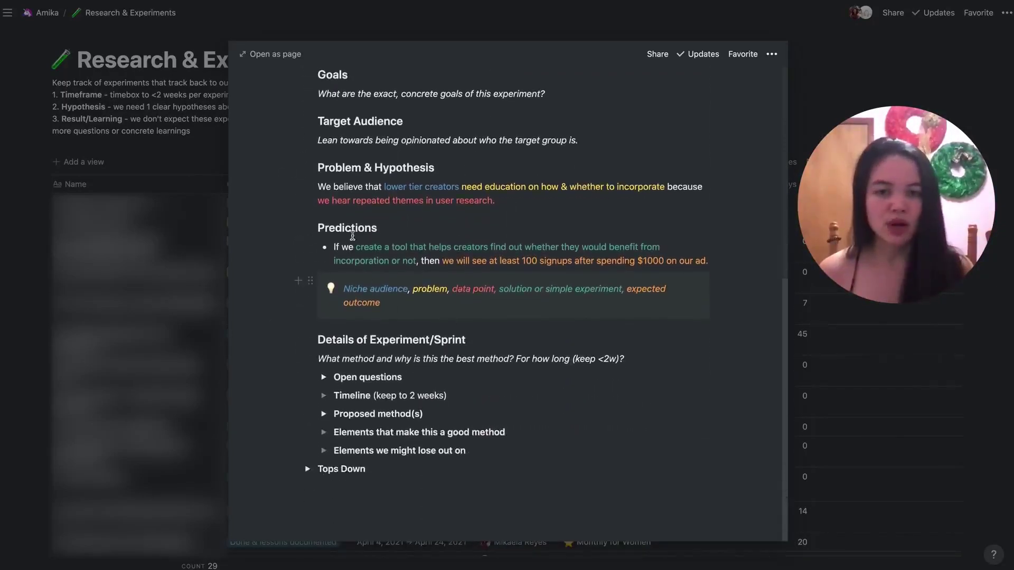
Compare the colour-coded phrases in Problem & Hypothesis and Predictions with the audience, problem, data point, solution and outcome terms in the lightbulb callout.
{"action": "left_click_drag", "start_coordinate": [388, 188], "coordinate": [461, 185]}
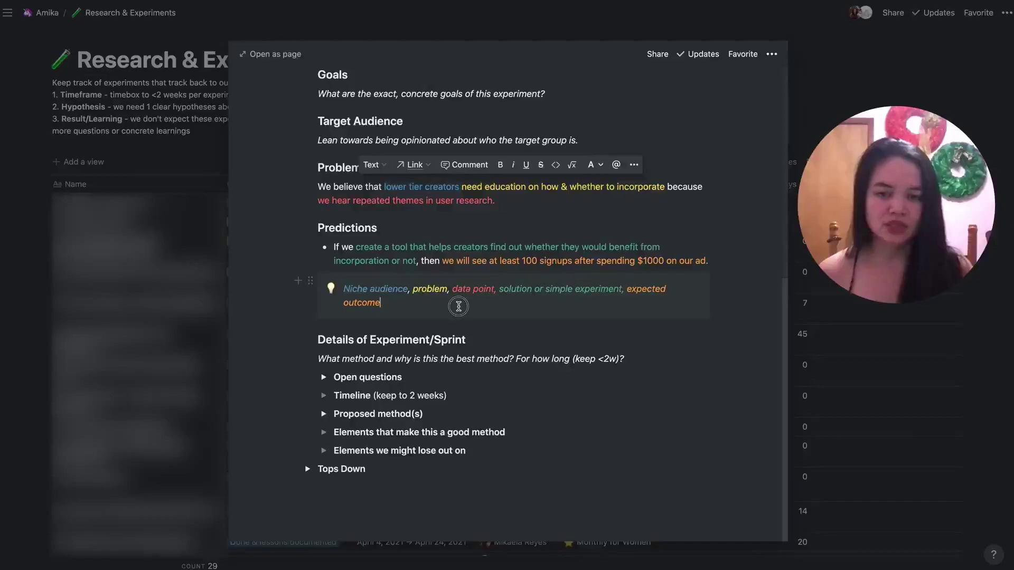
{"action": "key", "text": "Escape"}
{"action": "key", "text": "Return"}
{"action": "double_click", "coordinate": [365, 290]}
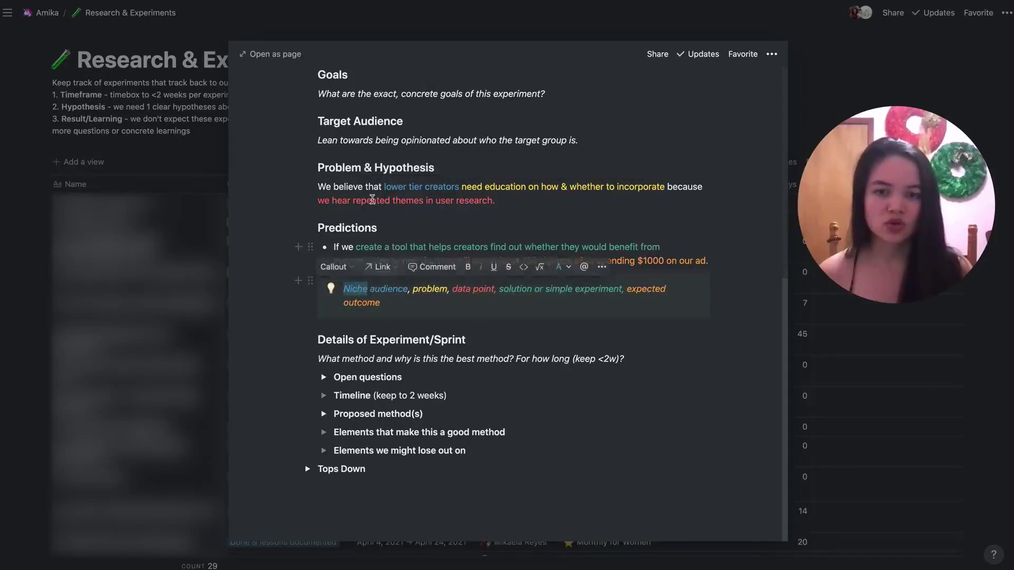
{"action": "double_click", "coordinate": [415, 186]}
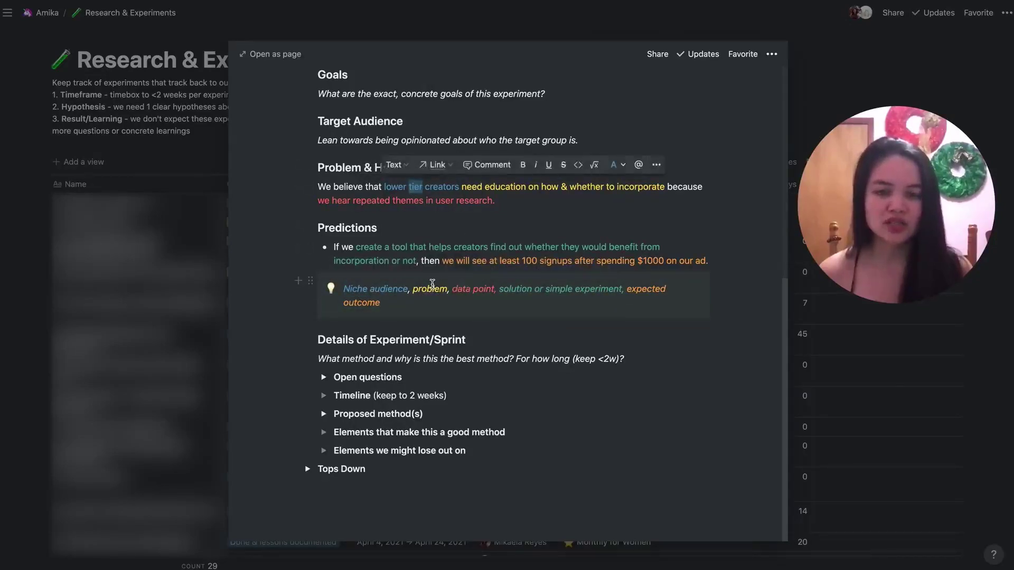
{"action": "double_click", "coordinate": [429, 288]}
{"action": "left_click_drag", "start_coordinate": [462, 186], "coordinate": [568, 186]}
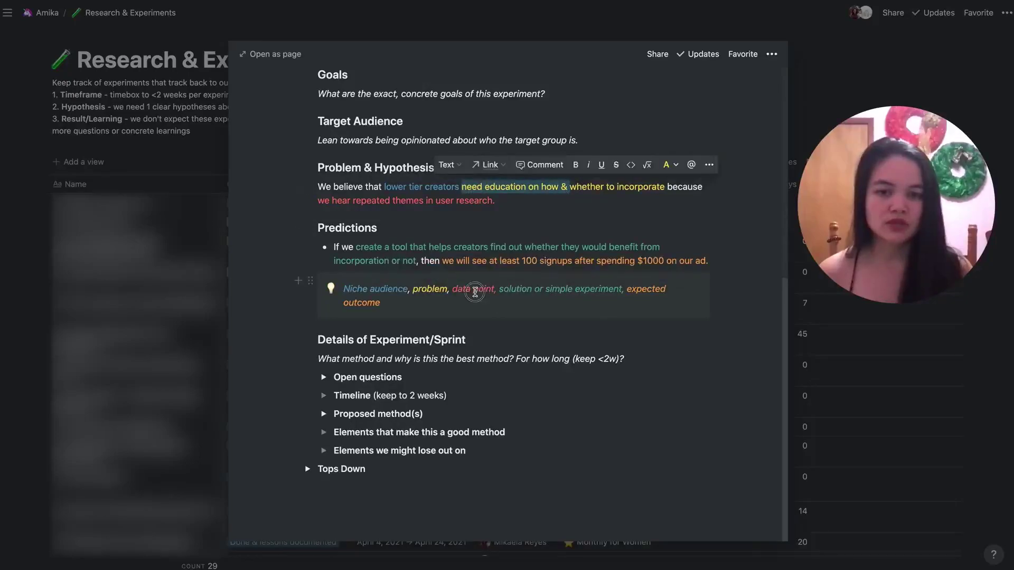
{"action": "double_click", "coordinate": [474, 292]}
{"action": "left_click_drag", "start_coordinate": [347, 200], "coordinate": [447, 195]}
{"action": "left_click", "coordinate": [469, 199]}
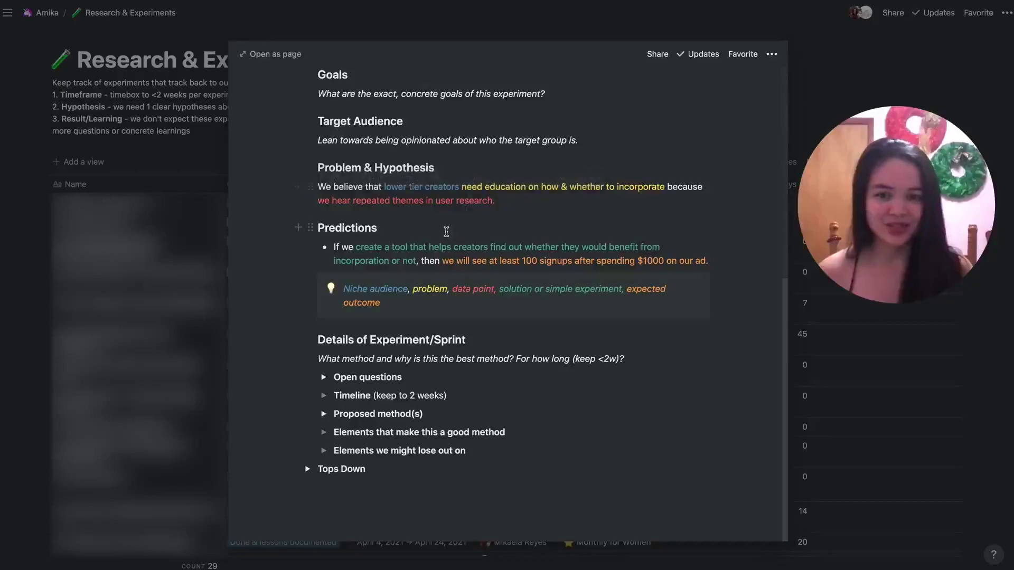
{"action": "left_click_drag", "start_coordinate": [510, 294], "coordinate": [580, 294]}
{"action": "left_click_drag", "start_coordinate": [392, 248], "coordinate": [416, 261]}
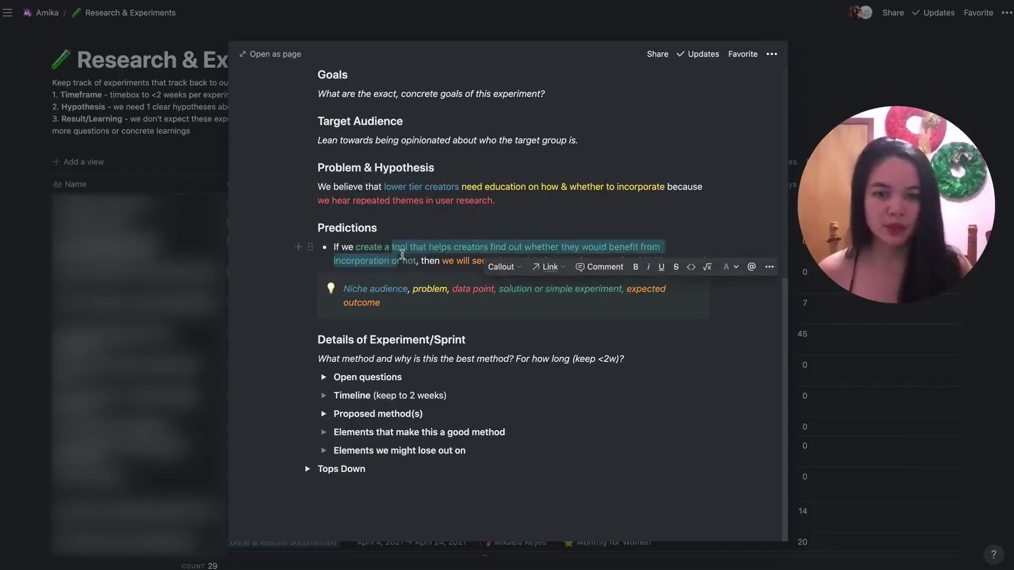
{"action": "double_click", "coordinate": [648, 290]}
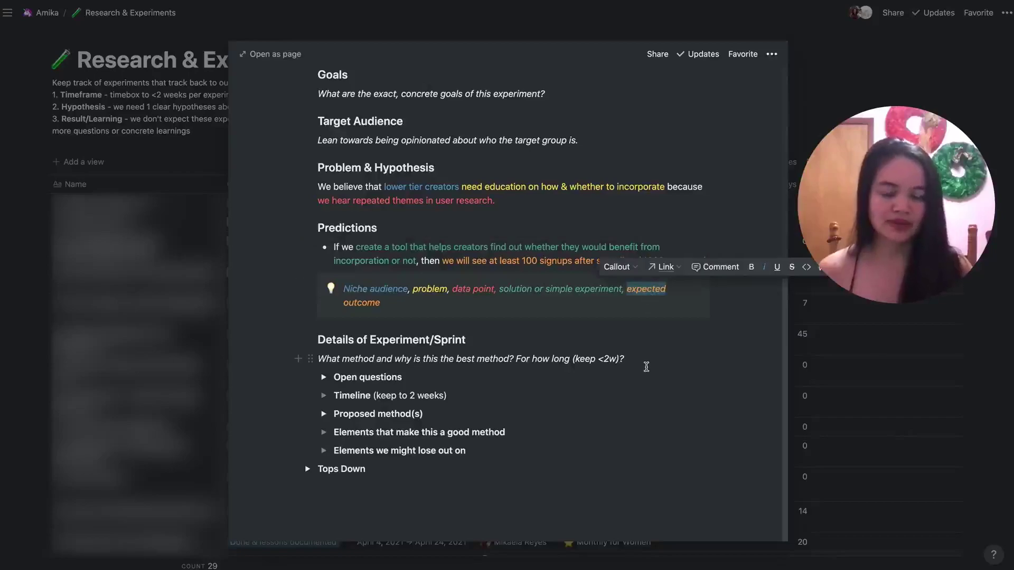
{"action": "left_click", "coordinate": [700, 353]}
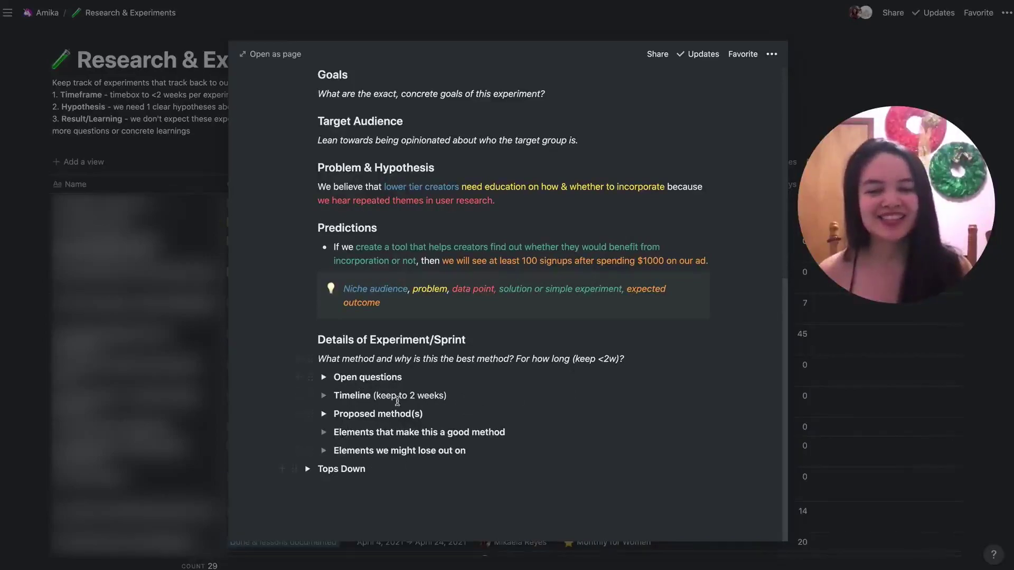
Examine the open questions, timeline, proposed methods and method trade-off toggles under Details of Experiment/Sprint, and collapse all toggles on the page.
{"action": "left_click", "coordinate": [324, 378]}
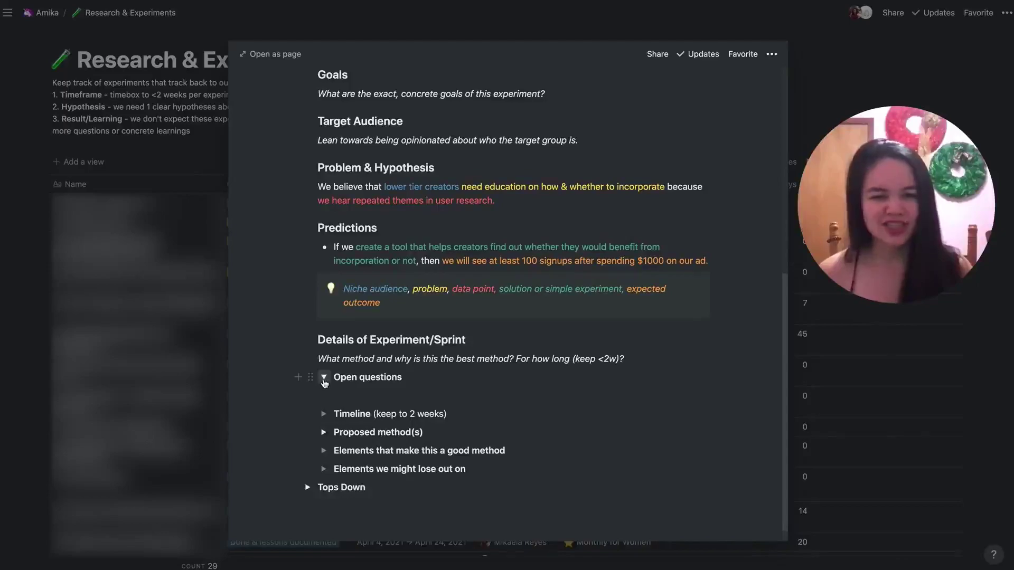
{"action": "left_click", "coordinate": [323, 377]}
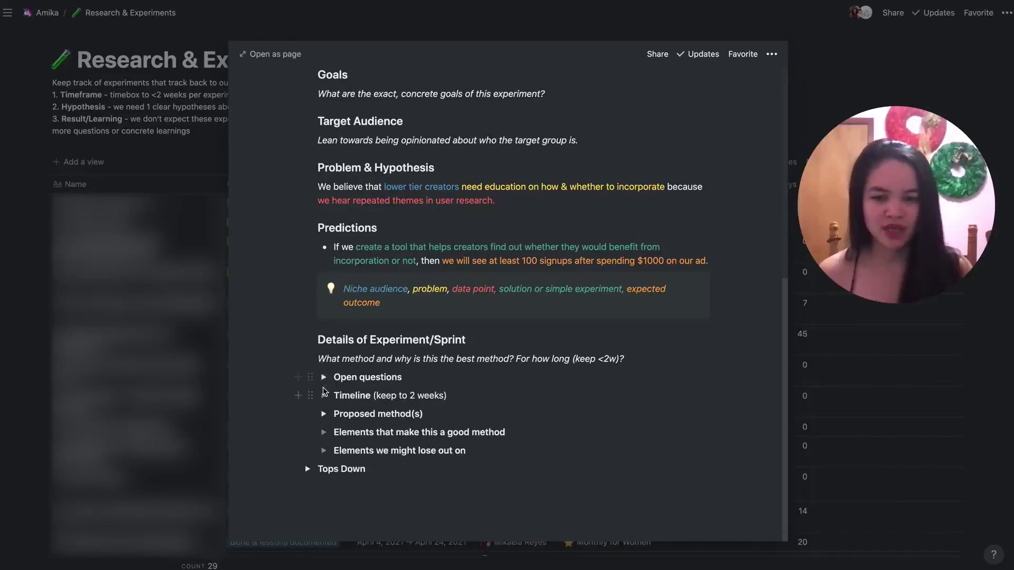
{"action": "left_click", "coordinate": [323, 396]}
{"action": "scroll", "coordinate": [512, 415], "scroll_direction": "down", "scroll_amount": 1}
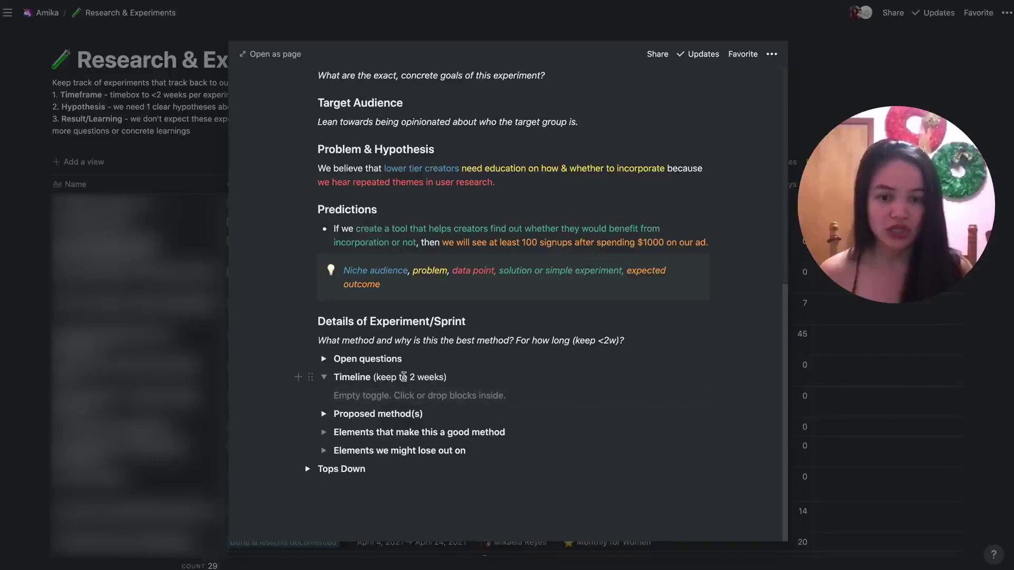
{"action": "left_click", "coordinate": [324, 377]}
{"action": "left_click", "coordinate": [323, 414]}
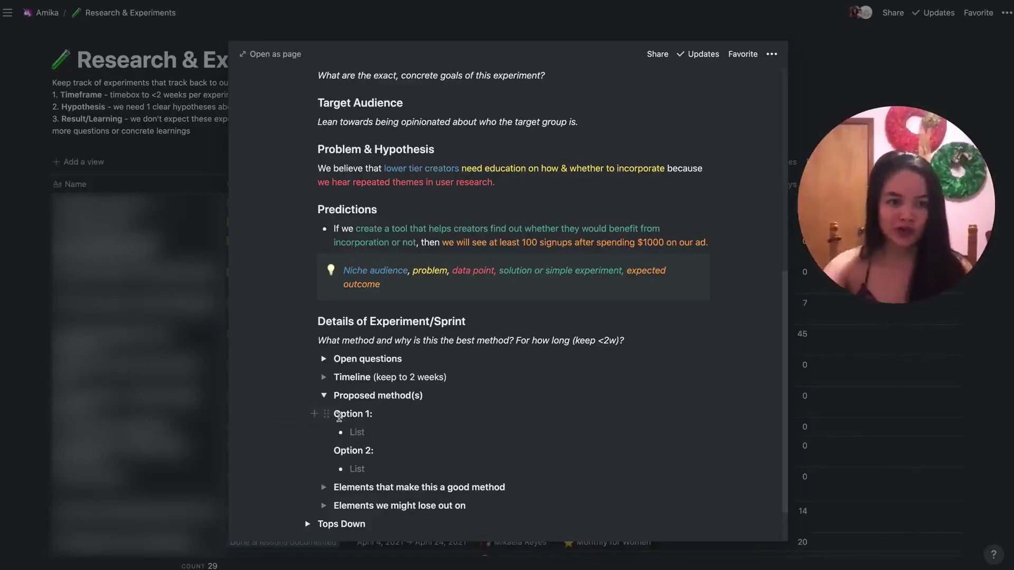
{"action": "left_click", "coordinate": [323, 396]}
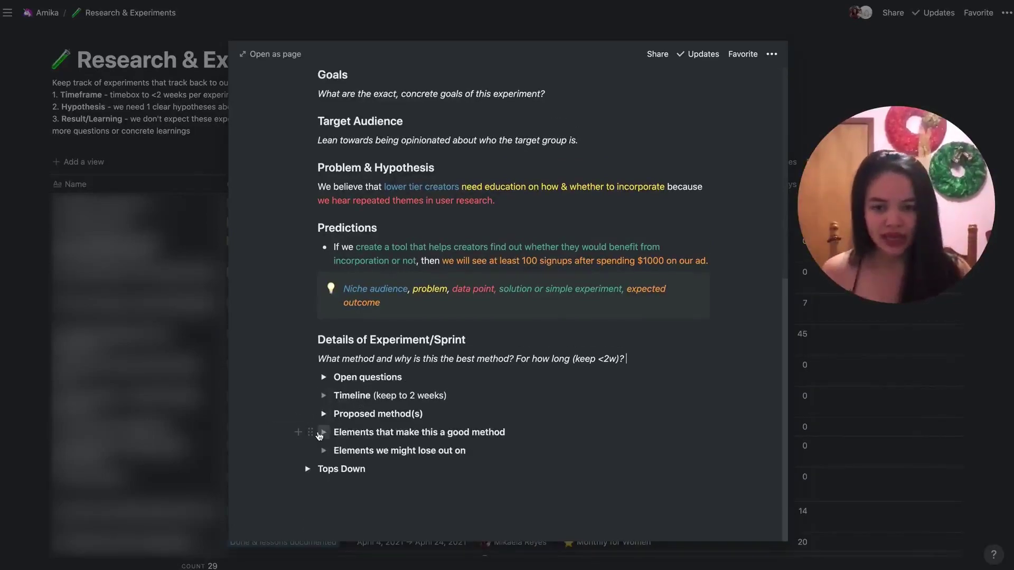
{"action": "left_click_drag", "start_coordinate": [467, 451], "coordinate": [296, 429]}
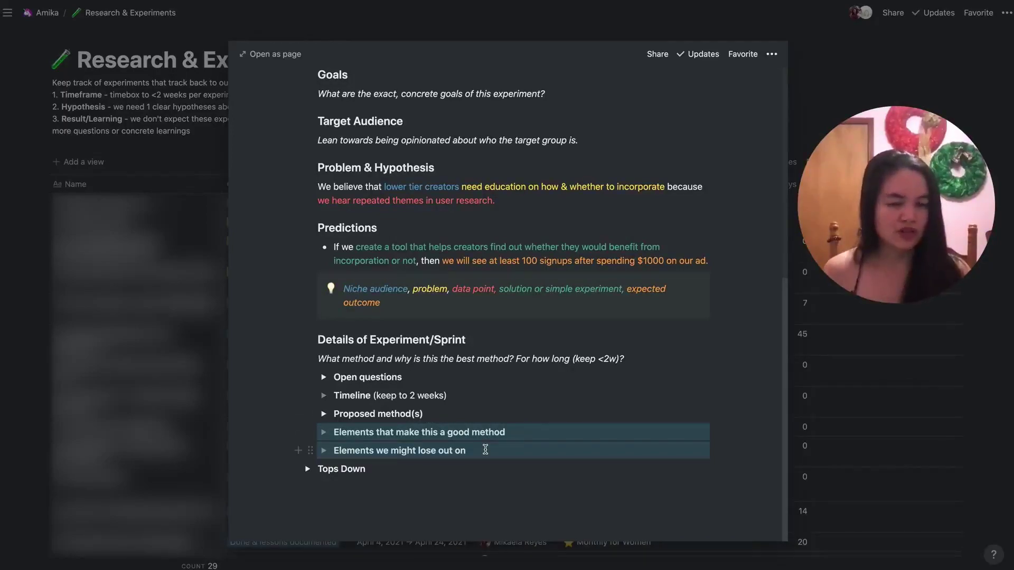
{"action": "left_click", "coordinate": [520, 451]}
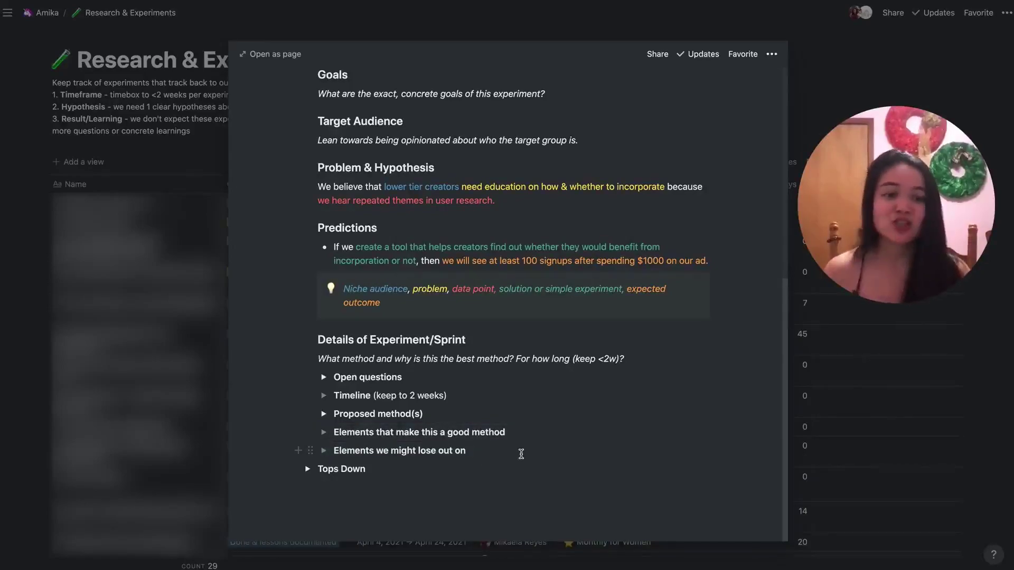
{"action": "key", "text": "ctrl+alt+t"}
Review the Execution checklist, collapse it, and expand Results to examine its Conclusion/Next Steps, Analysis and Raw Results prompts.
{"action": "left_click", "coordinate": [308, 419]}
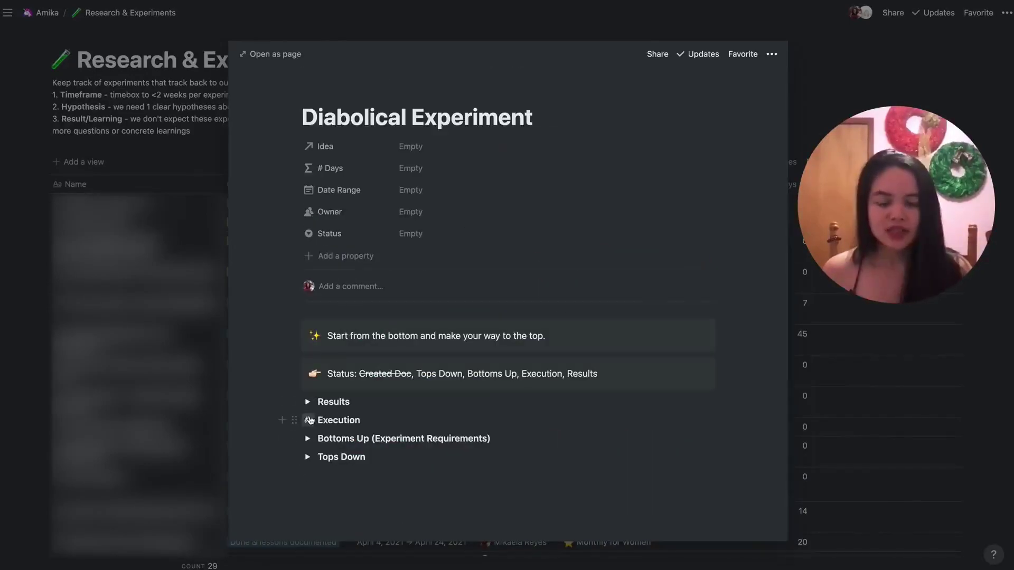
{"action": "scroll", "coordinate": [434, 412], "scroll_direction": "down", "scroll_amount": 3}
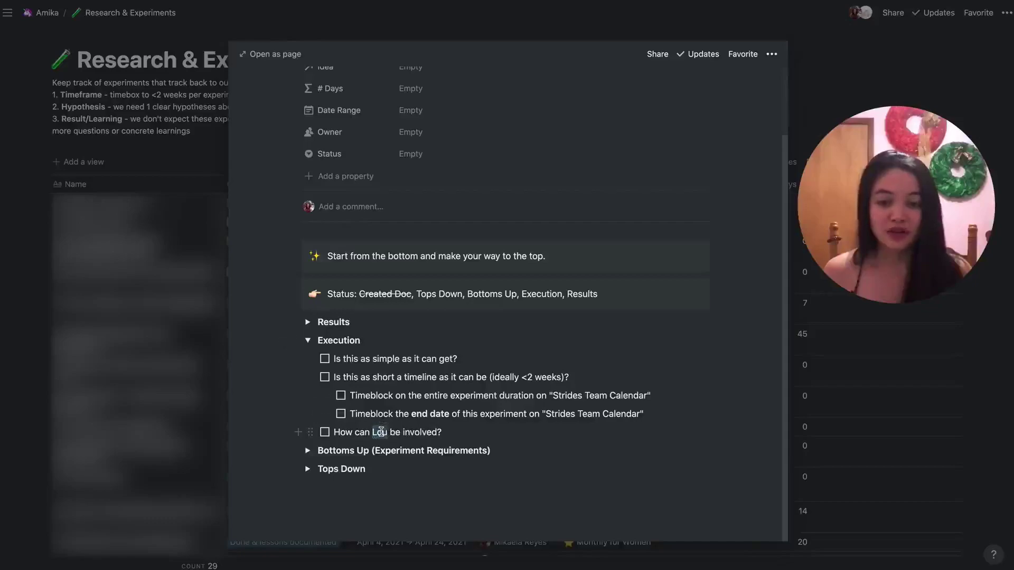
{"action": "double_click", "coordinate": [380, 432]}
{"action": "left_click", "coordinate": [516, 377]}
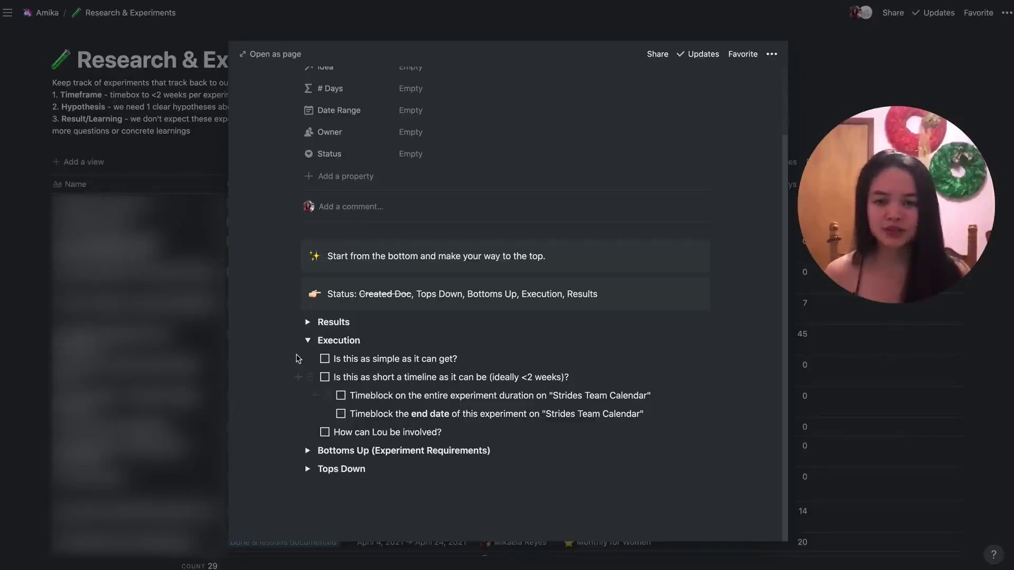
{"action": "left_click", "coordinate": [307, 340]}
{"action": "left_click", "coordinate": [307, 402]}
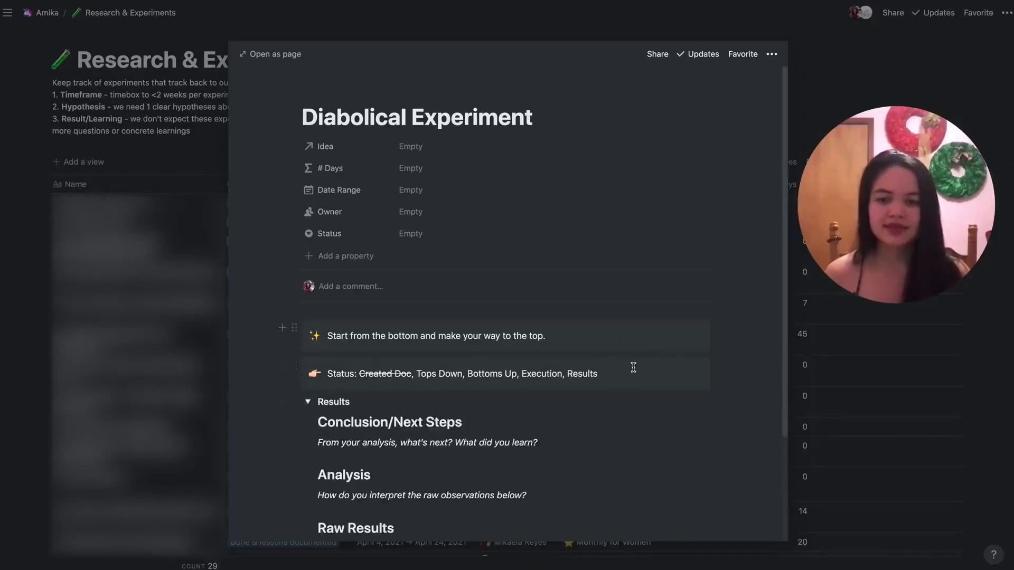
{"action": "scroll", "coordinate": [633, 368], "scroll_direction": "down", "scroll_amount": 3}
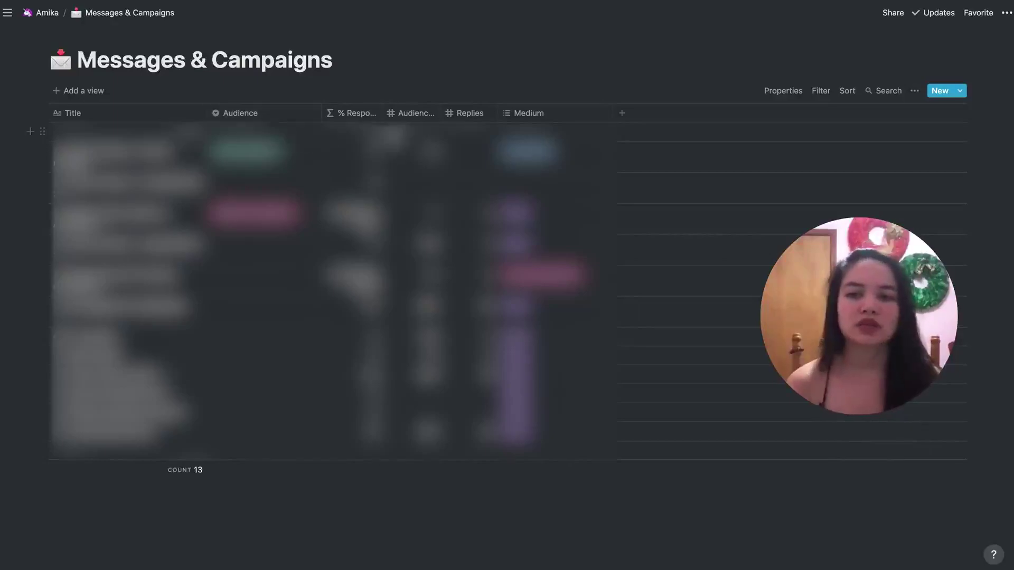
Widen the % Response Rate and Audience Size columns of the Messages & Campaigns table to fit their full headings.
{"action": "left_click_drag", "start_coordinate": [383, 109], "coordinate": [567, 108]}
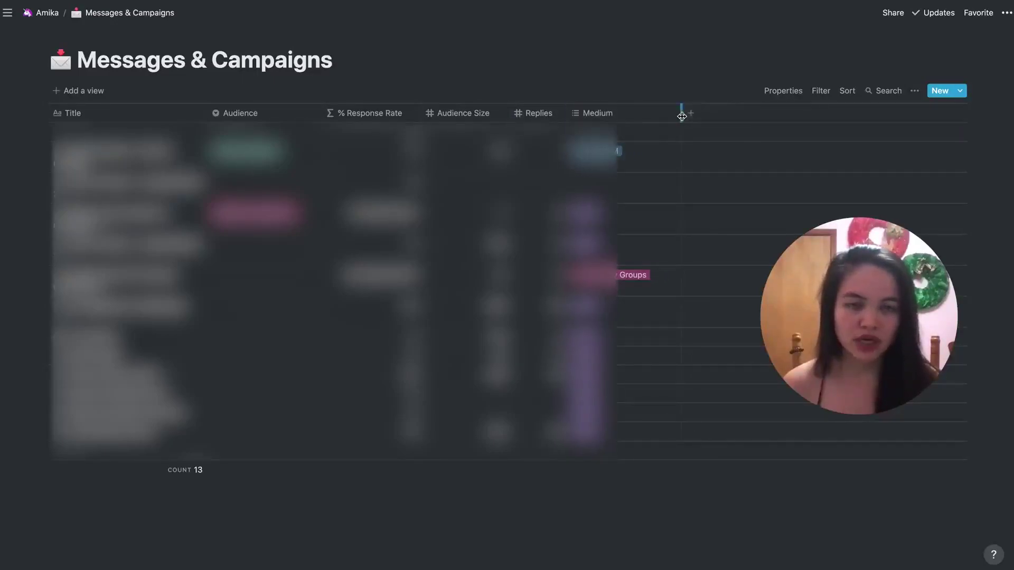
{"action": "left_click_drag", "start_coordinate": [681, 110], "coordinate": [685, 111]}
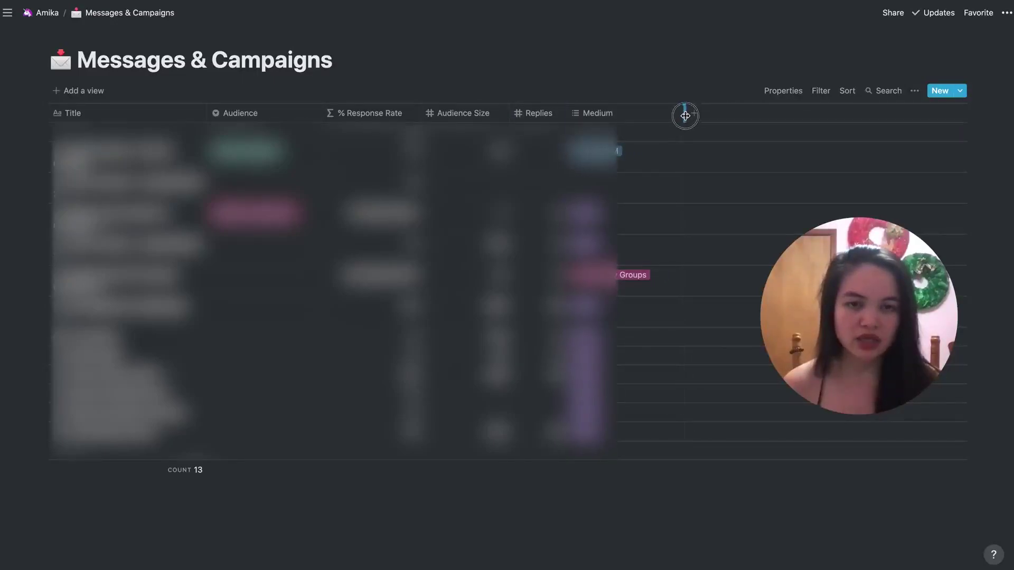
Create a Messages & Campaigns entry from the Email Campaign template and title it "Youtube subscribers".
{"action": "left_click", "coordinate": [966, 91]}
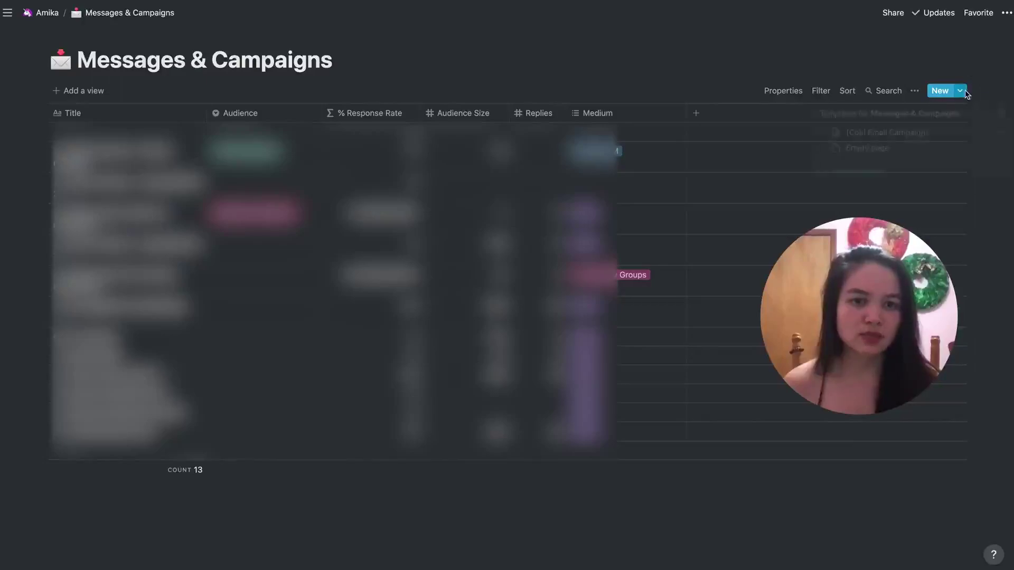
{"action": "left_click", "coordinate": [879, 135]}
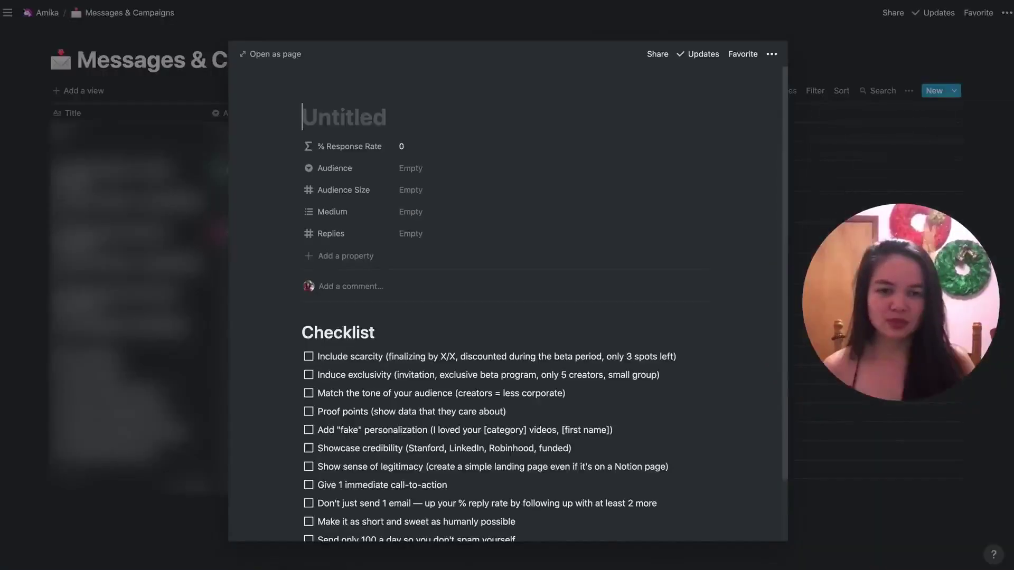
{"action": "type", "text": "Youtube subcr"}
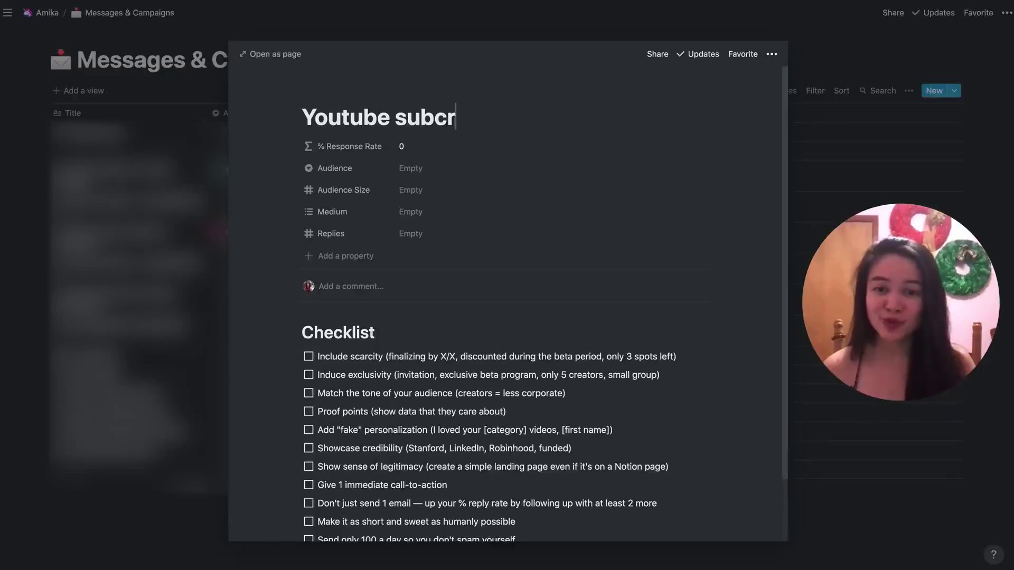
{"action": "key", "text": "BackSpace"}
{"action": "key", "text": "BackSpace"}
{"action": "type", "text": "scribers"}
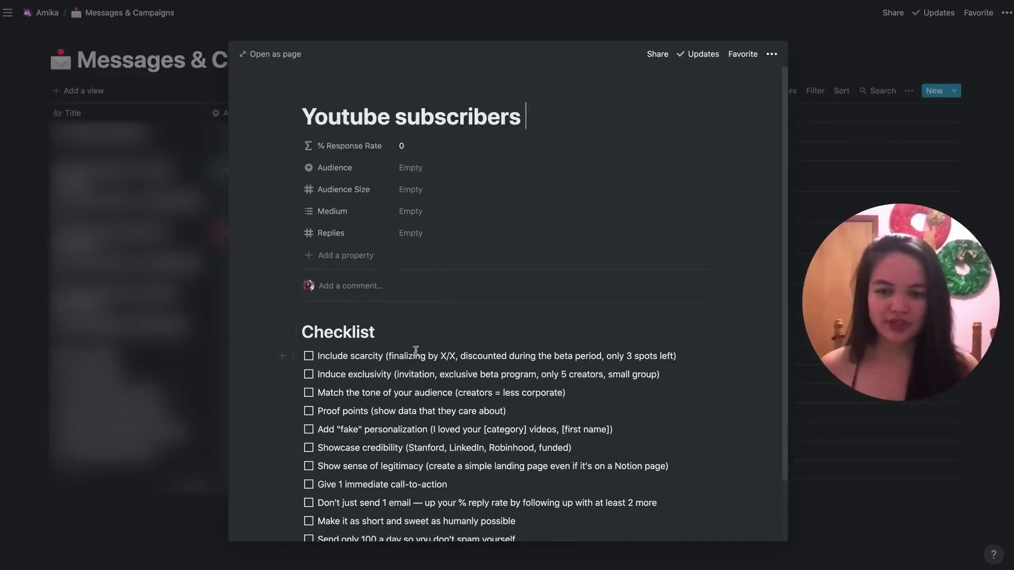
Draft the email above the Checklist heading with the line "Subject: Hello Youtube subscribers" followed by the line "BODY ABCDEF".
{"action": "scroll", "coordinate": [415, 351], "scroll_direction": "down", "scroll_amount": 3}
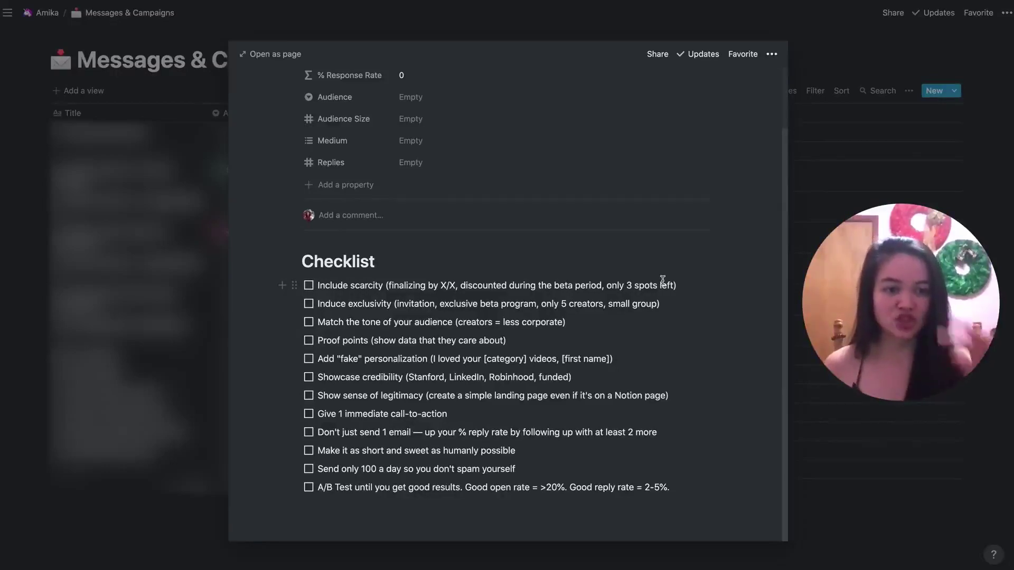
{"action": "left_click", "coordinate": [628, 260]}
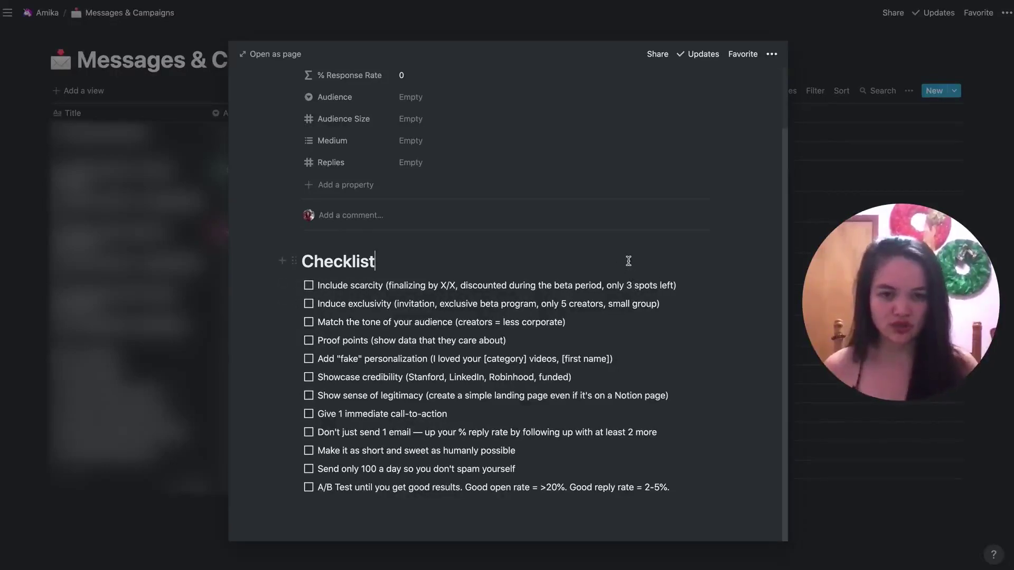
{"action": "key", "text": "super+Left"}
{"action": "key", "text": "Return"}
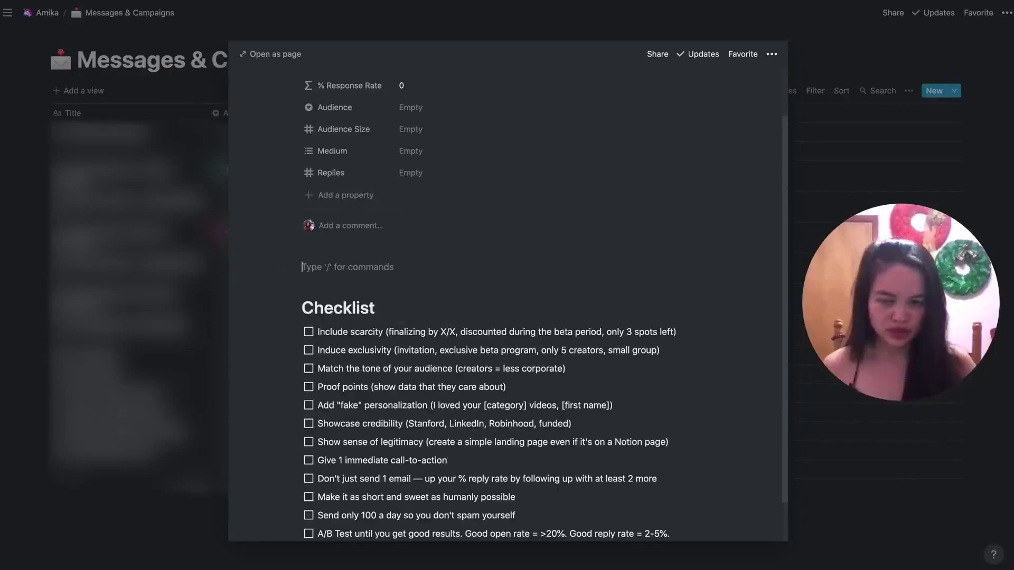
{"action": "type", "text": "/"}
{"action": "key", "text": "BackSpace"}
{"action": "type", "text": "Subject: H"}
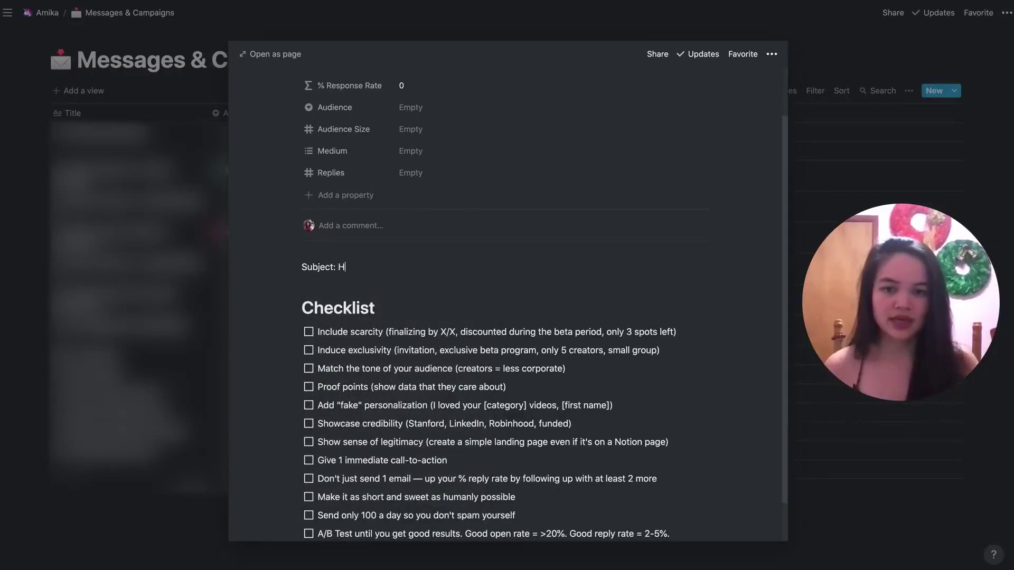
{"action": "type", "text": "ello Youtube subscribers"}
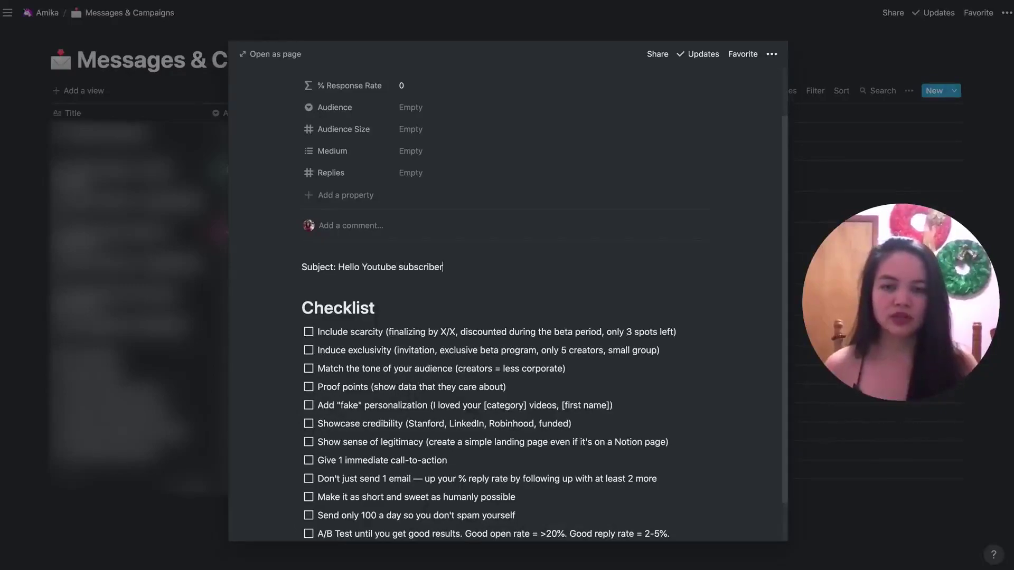
{"action": "key", "text": "Return"}
{"action": "type", "text": "BODY ABCDEF"}
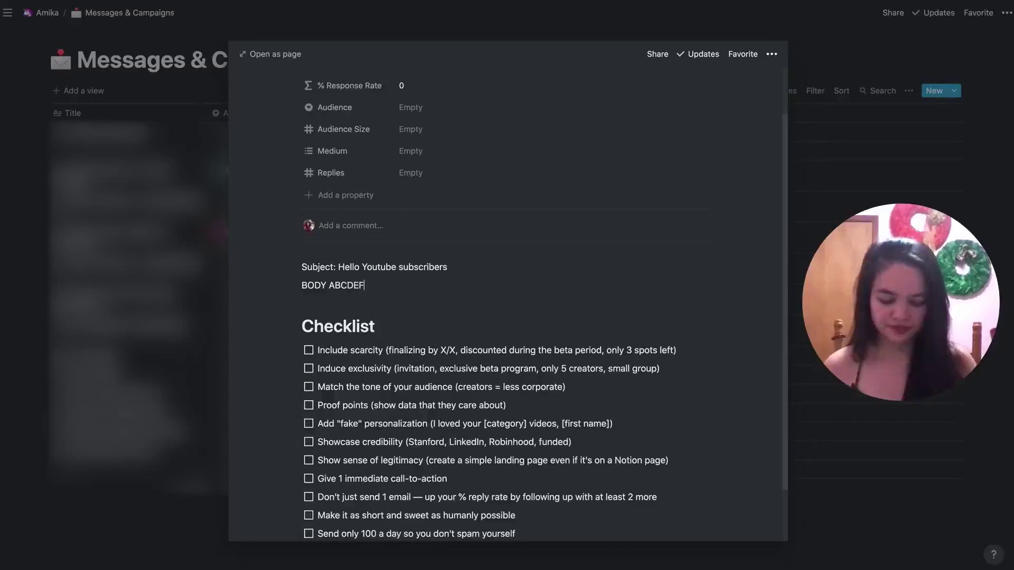
Extend the email's body line to read "BODY ABCDEFGHIJKLMNOP".
{"action": "type", "text": "GHIJKLMNOP"}
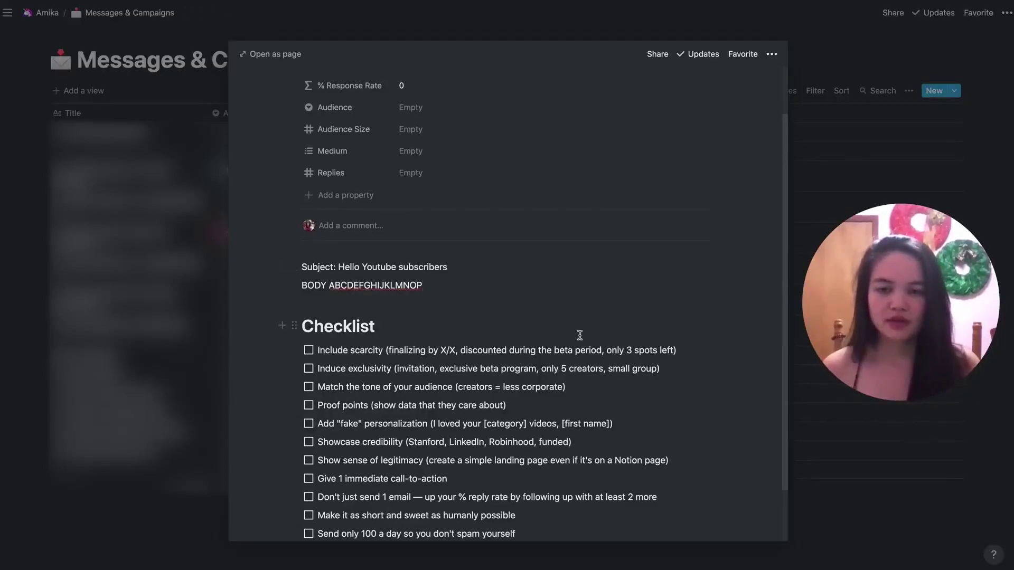
Review the email Checklist from the scarcity and exclusivity items through personalization, brevity, daily sending limit and A/B testing.
{"action": "scroll", "coordinate": [579, 335], "scroll_direction": "down", "scroll_amount": 2}
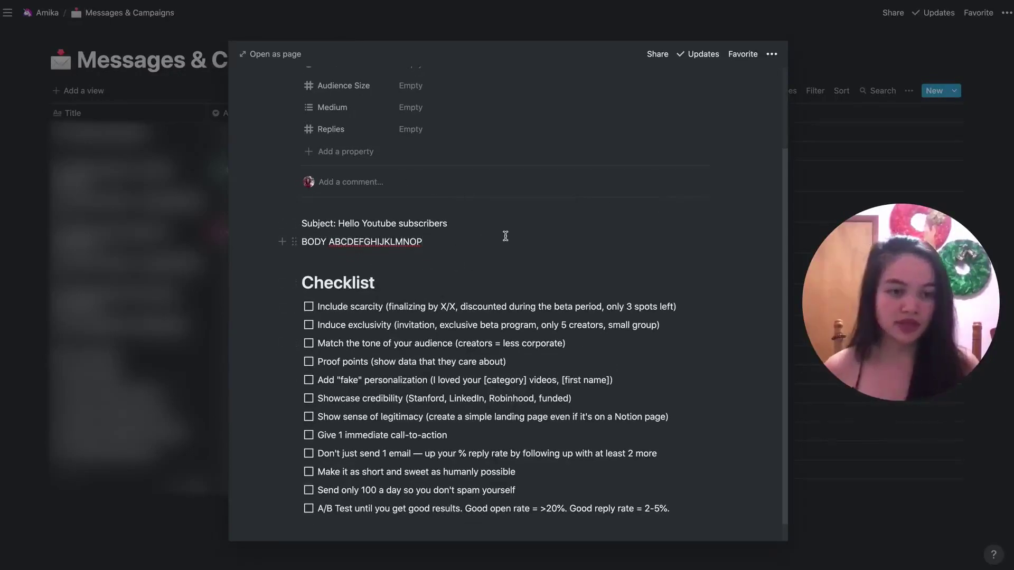
{"action": "scroll", "coordinate": [510, 350], "scroll_direction": "down", "scroll_amount": 1}
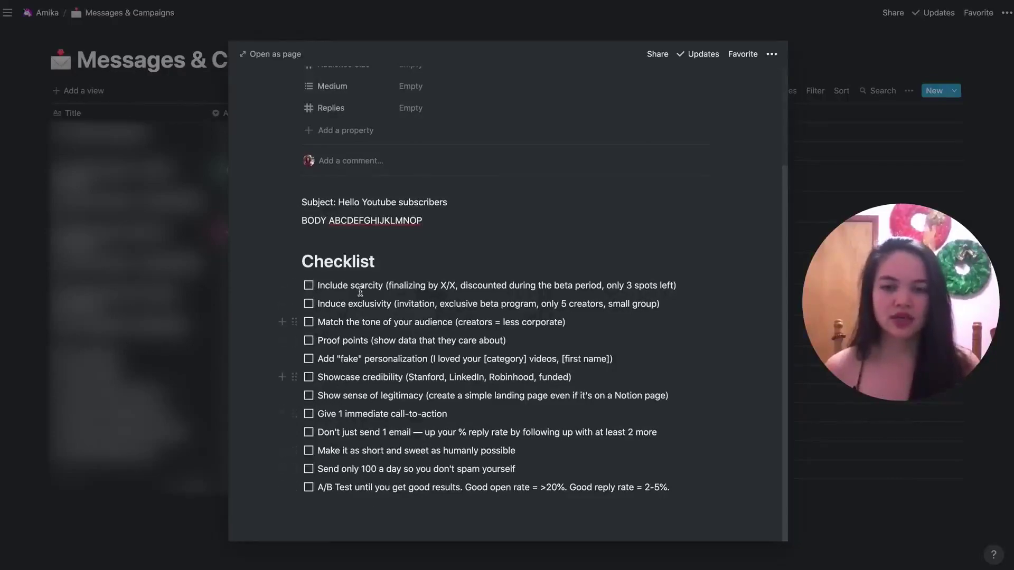
{"action": "left_click", "coordinate": [363, 322]}
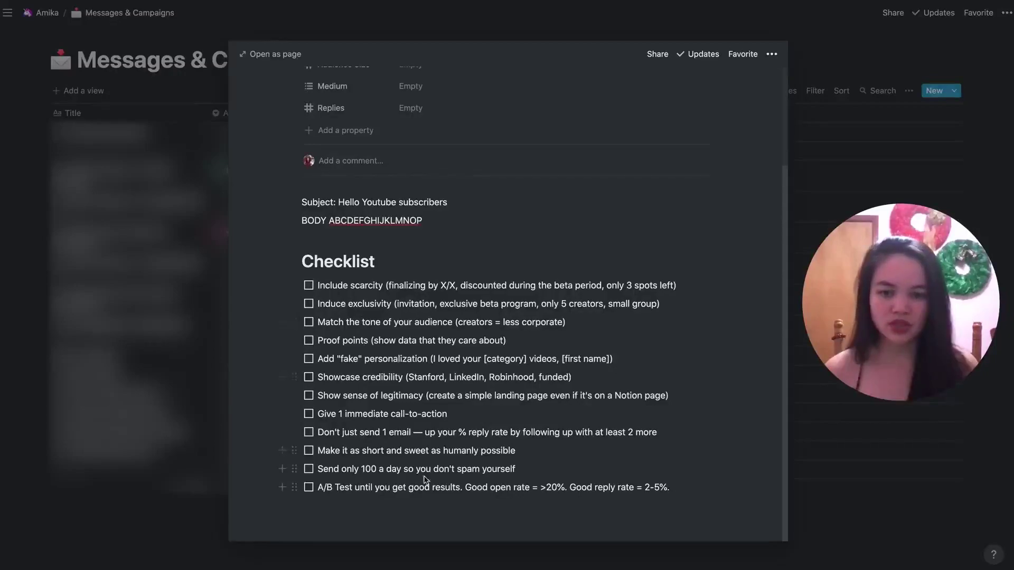
{"action": "left_click_drag", "start_coordinate": [471, 415], "coordinate": [316, 415]}
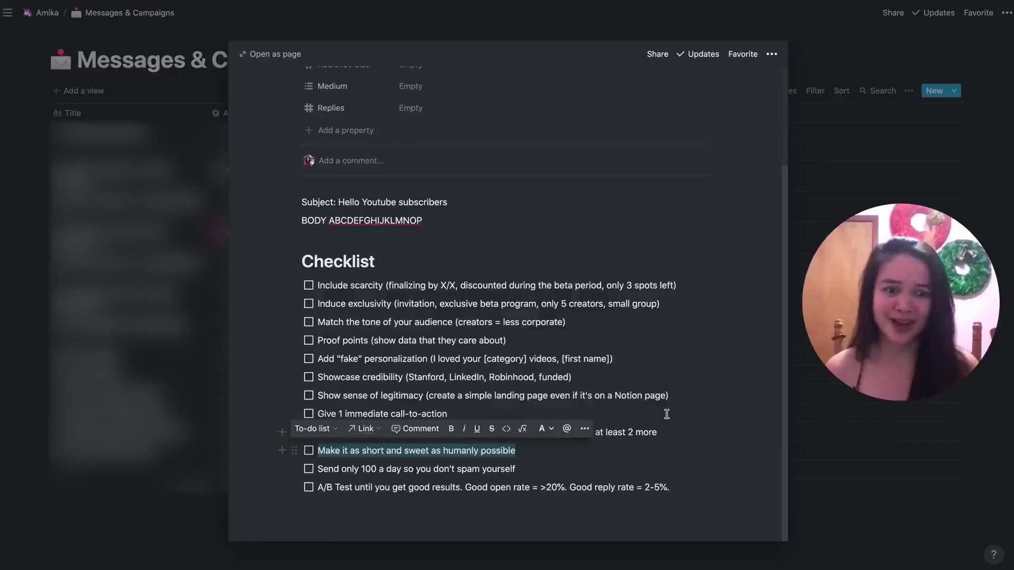
{"action": "left_click", "coordinate": [457, 521]}
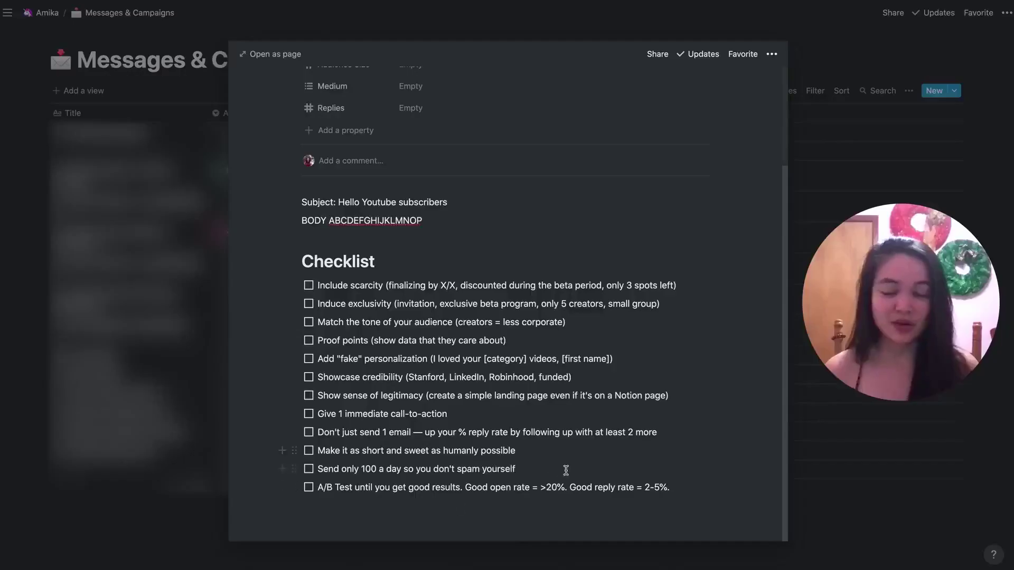
{"action": "left_click_drag", "start_coordinate": [571, 470], "coordinate": [322, 469]}
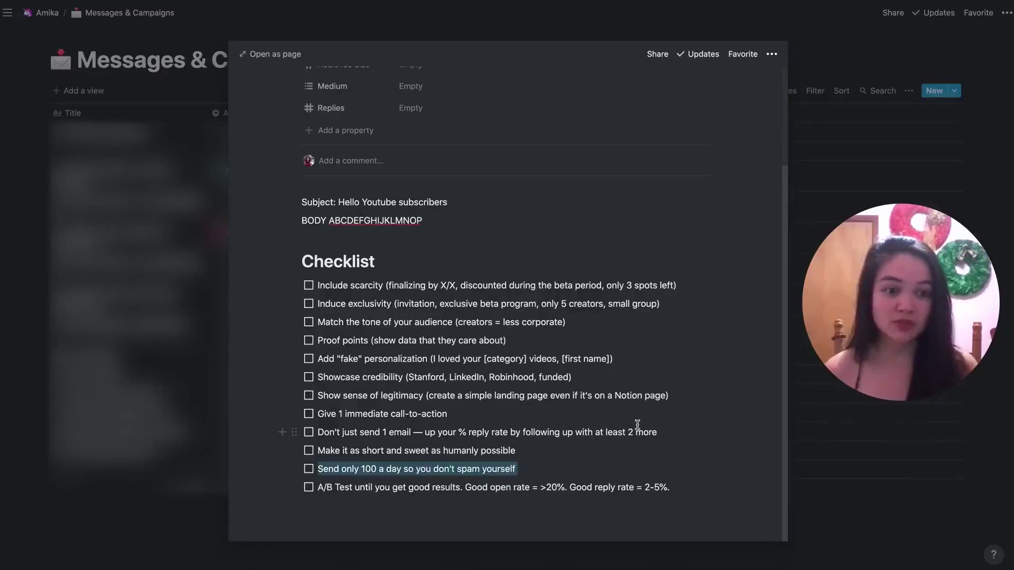
{"action": "left_click", "coordinate": [610, 335]}
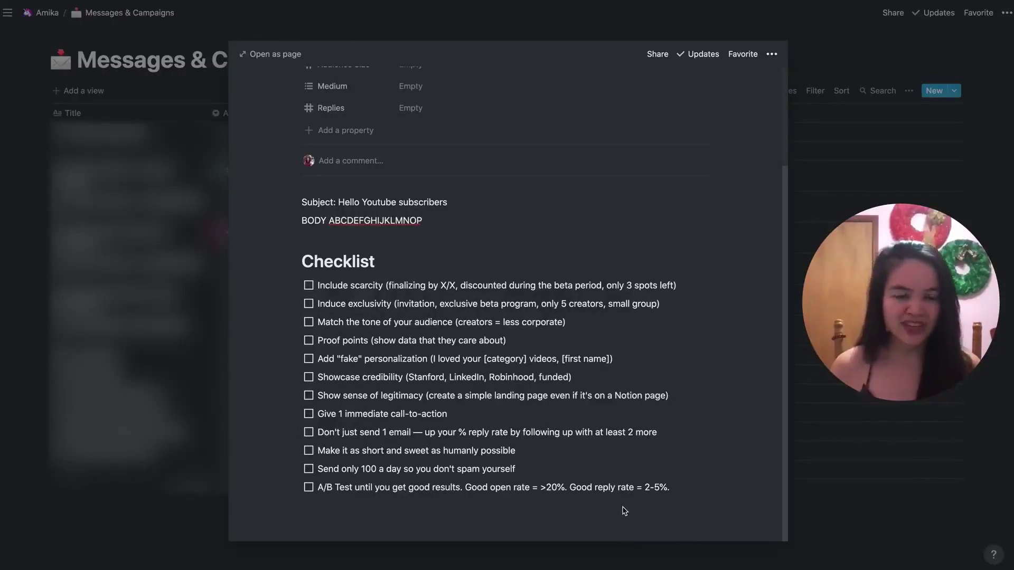
{"action": "double_click", "coordinate": [355, 356]}
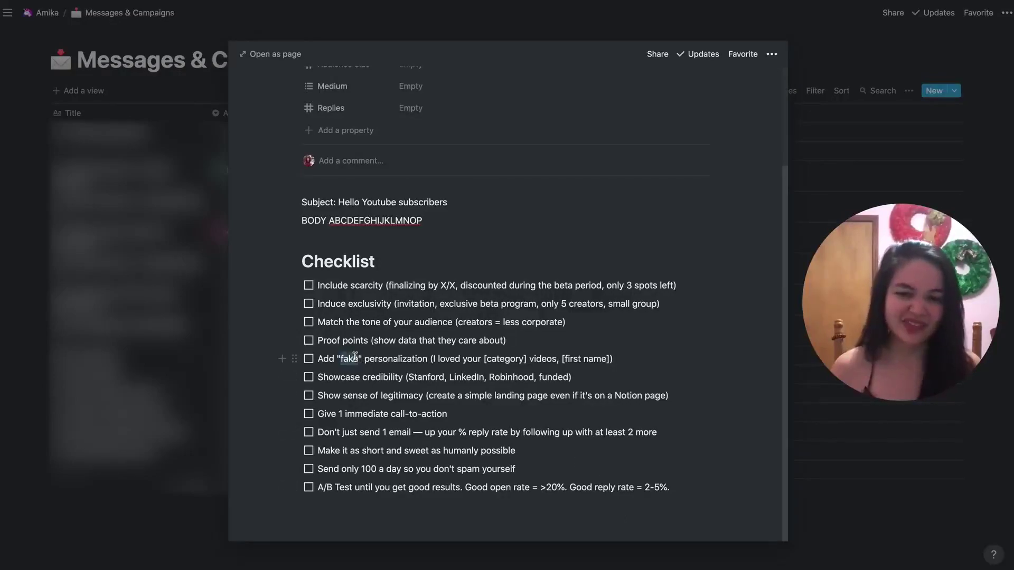
{"action": "left_click", "coordinate": [646, 365]}
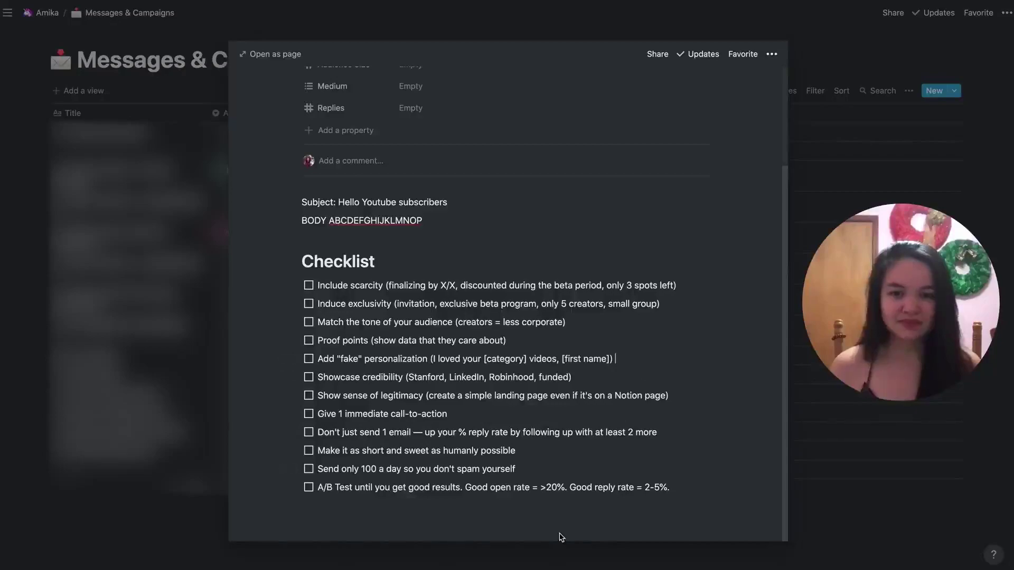
{"action": "left_click_drag", "start_coordinate": [654, 304], "coordinate": [303, 285]}
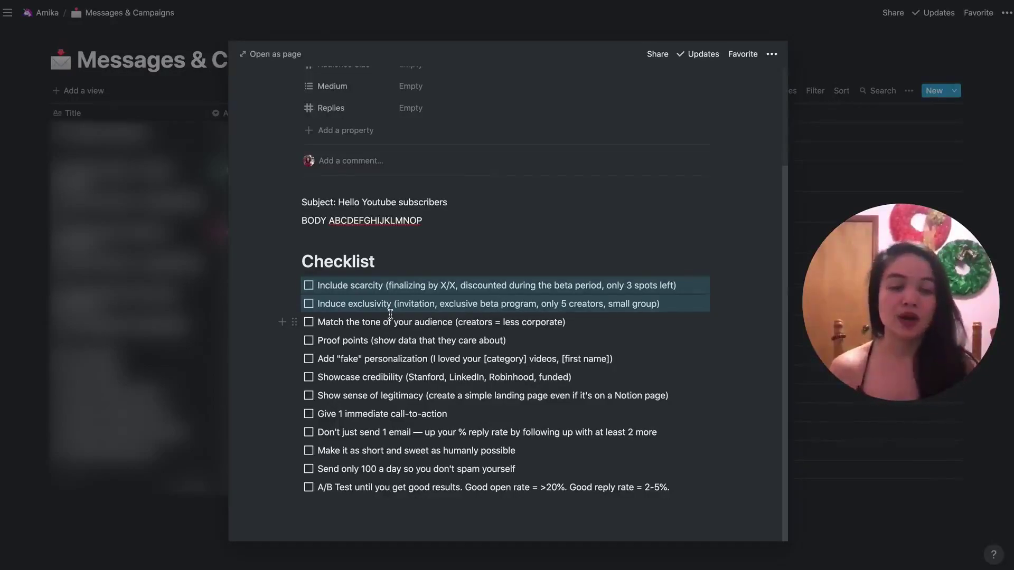
{"action": "key", "text": "Escape"}
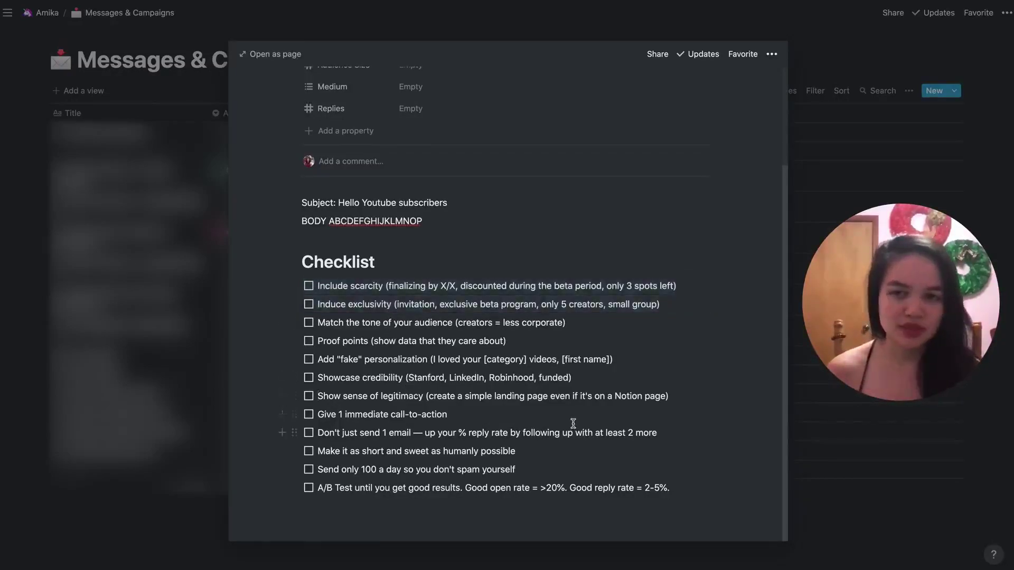
Set the Youtube subscribers entry's Audience Size to 100, Medium to Email and Replies to 10, and close the entry.
{"action": "scroll", "coordinate": [570, 420], "scroll_direction": "up", "scroll_amount": 3}
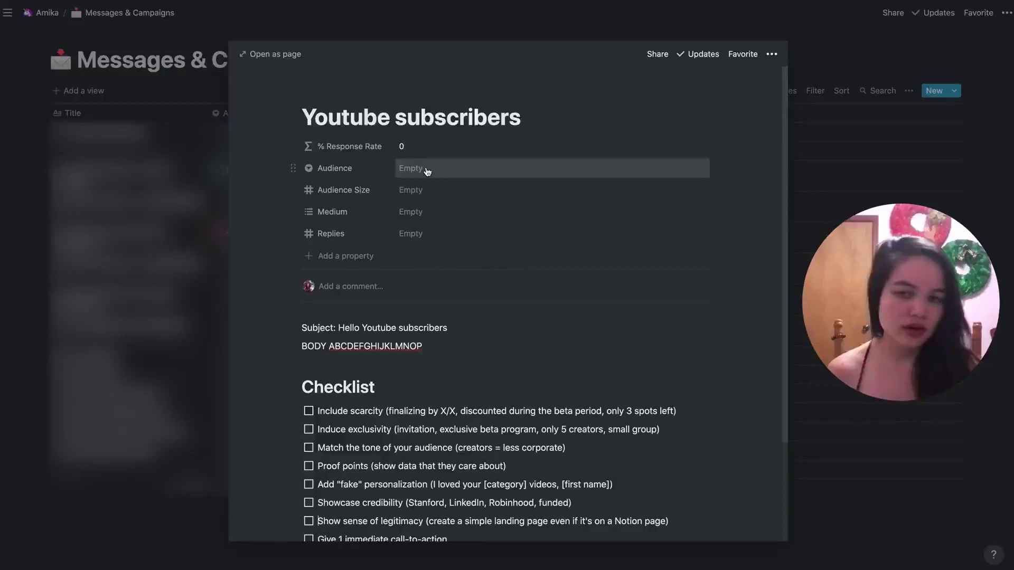
{"action": "left_click", "coordinate": [429, 191]}
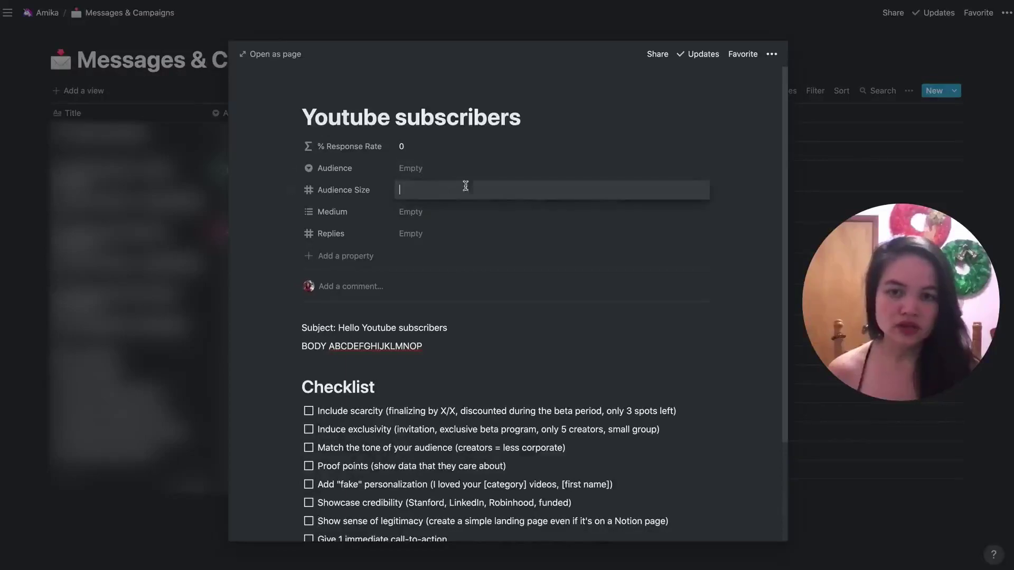
{"action": "type", "text": "100"}
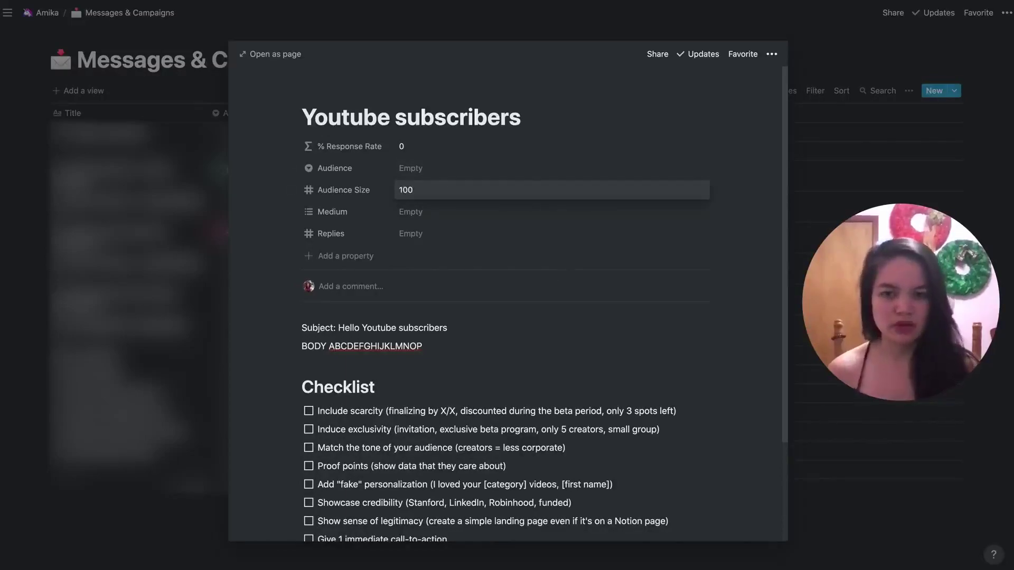
{"action": "left_click", "coordinate": [457, 218]}
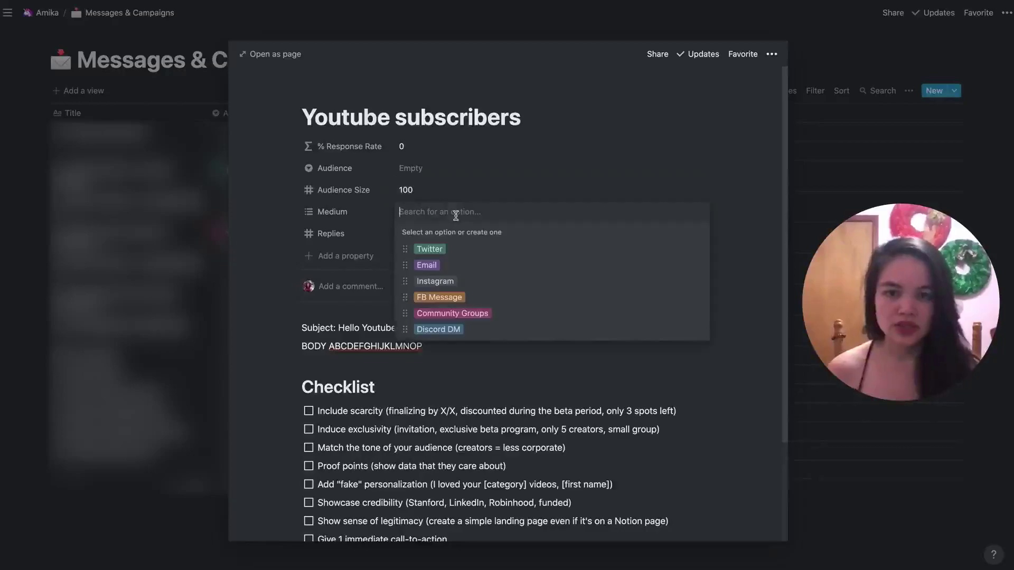
{"action": "left_click", "coordinate": [459, 264]}
{"action": "left_click", "coordinate": [401, 234]}
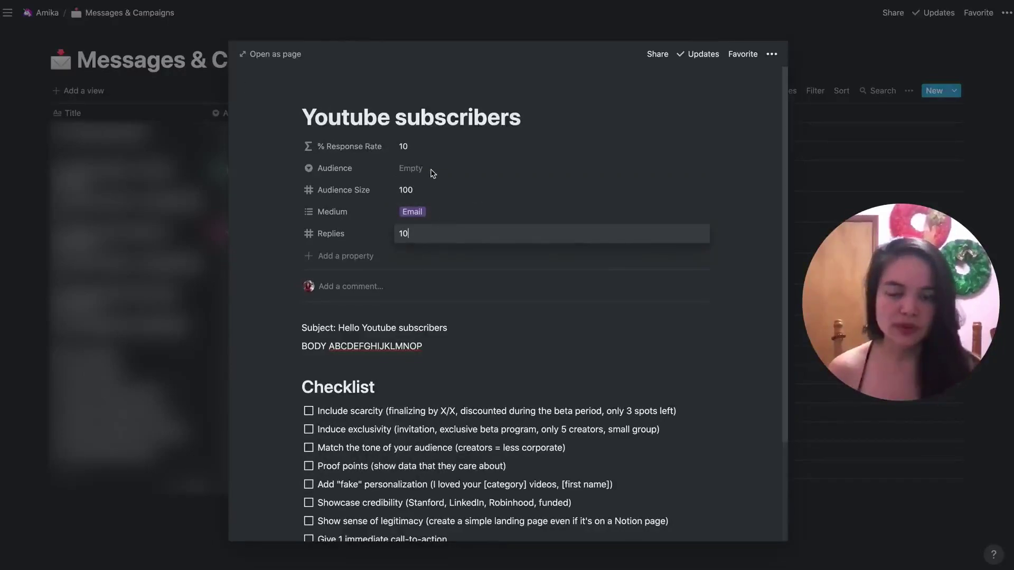
{"action": "key", "text": "Return"}
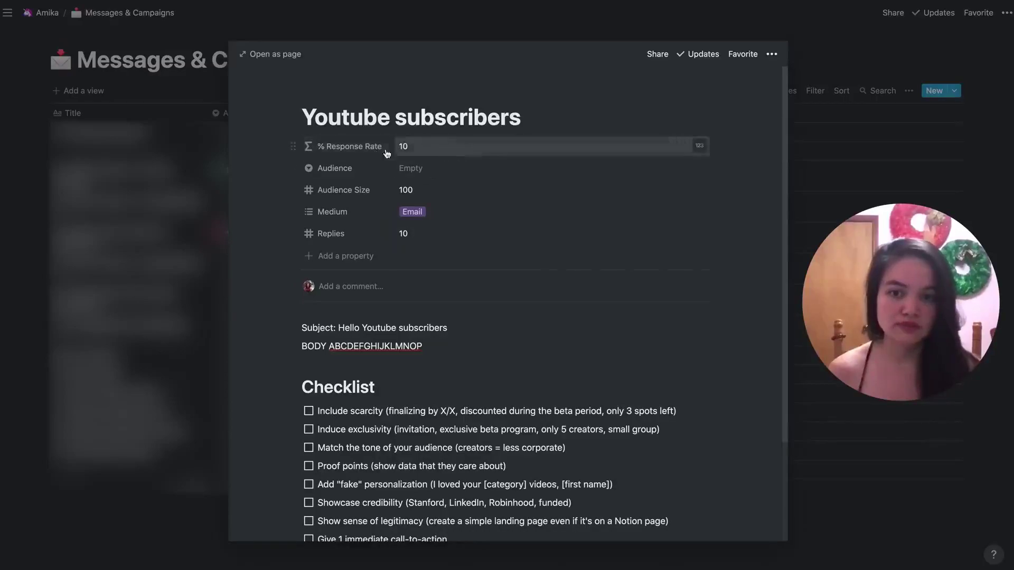
{"action": "left_click", "coordinate": [851, 124]}
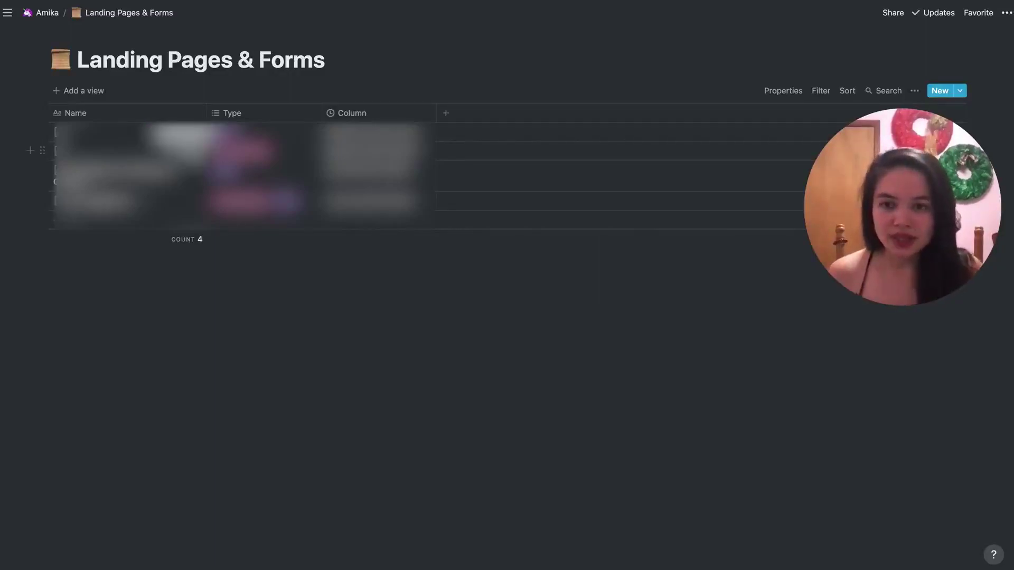
Open the untitled Landing Page entry in the Landing Pages & Forms table and title it "The Beautifulest Landing Page Ever".
{"action": "left_click", "coordinate": [185, 150]}
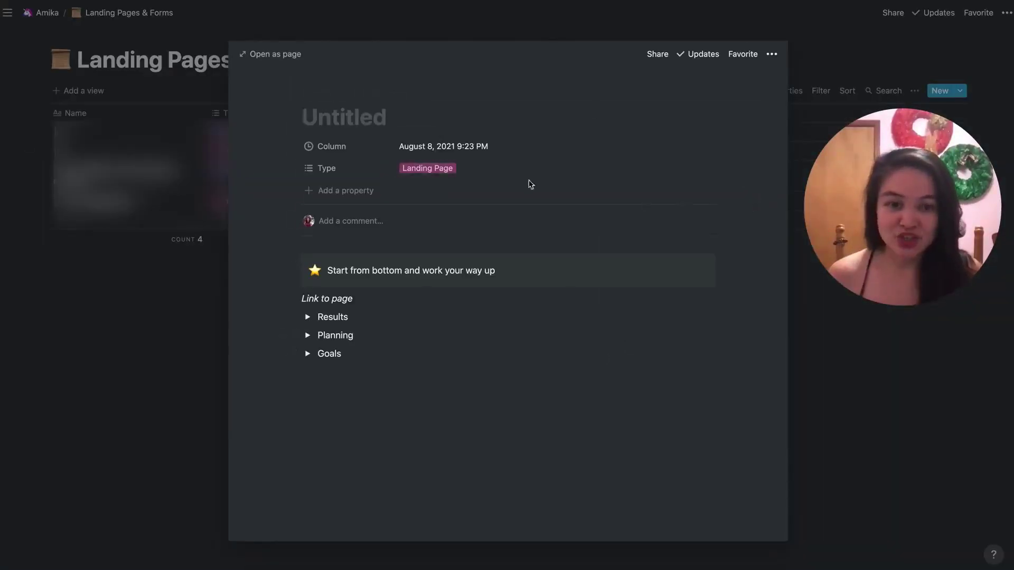
{"action": "mouse_move", "coordinate": [455, 122]}
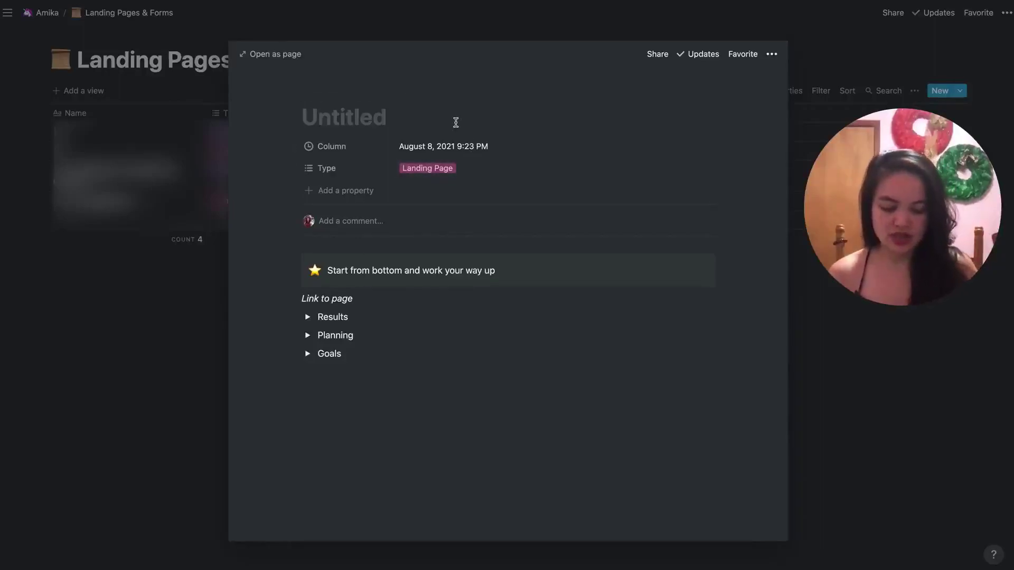
{"action": "type", "text": "The Beautif"}
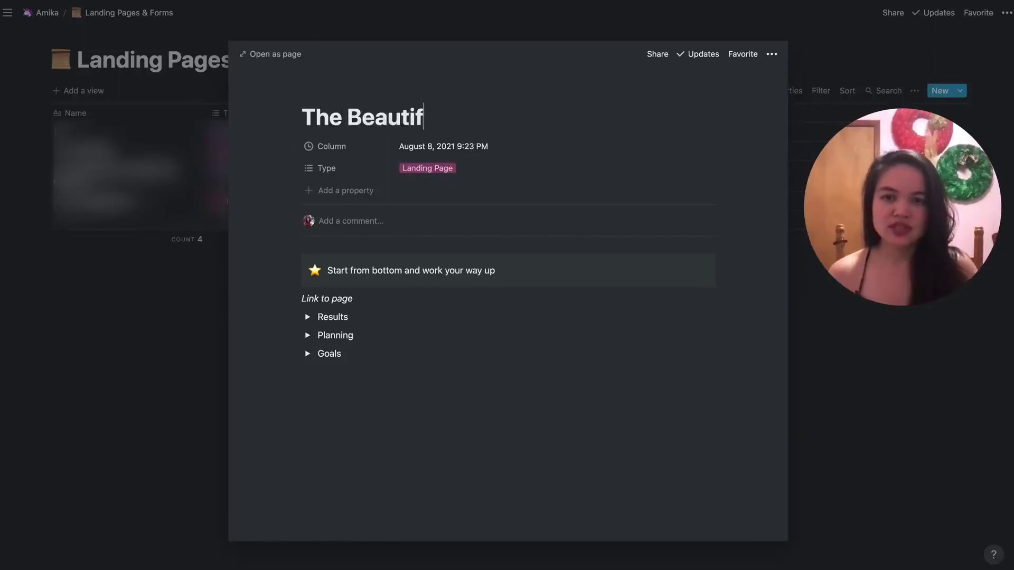
{"action": "type", "text": "ulest Landing Page Ever"}
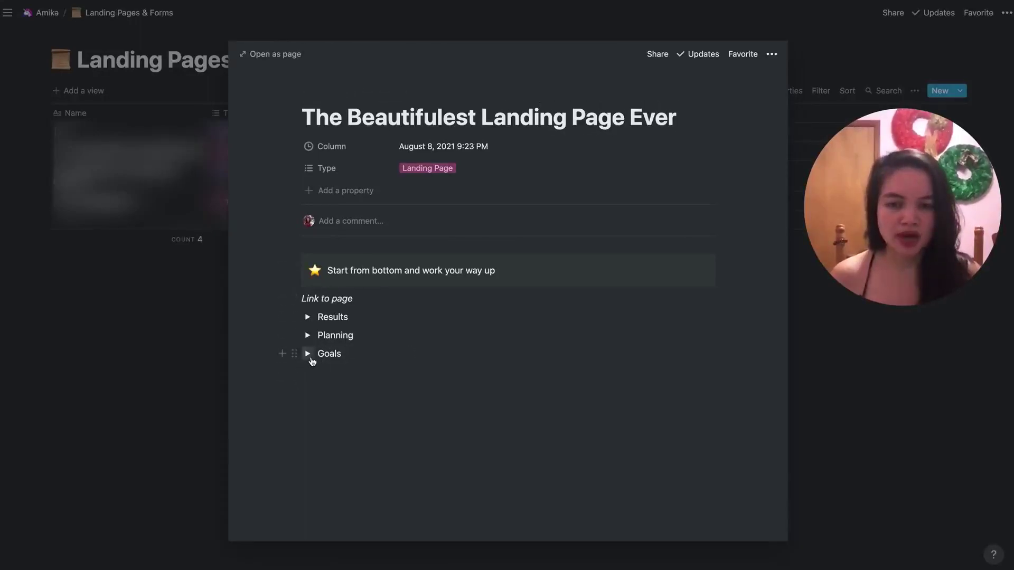
Examine the Primary Goal and Audience prompts under Goals, collapse that section, and review the Checklist under Planning.
{"action": "left_click", "coordinate": [308, 354]}
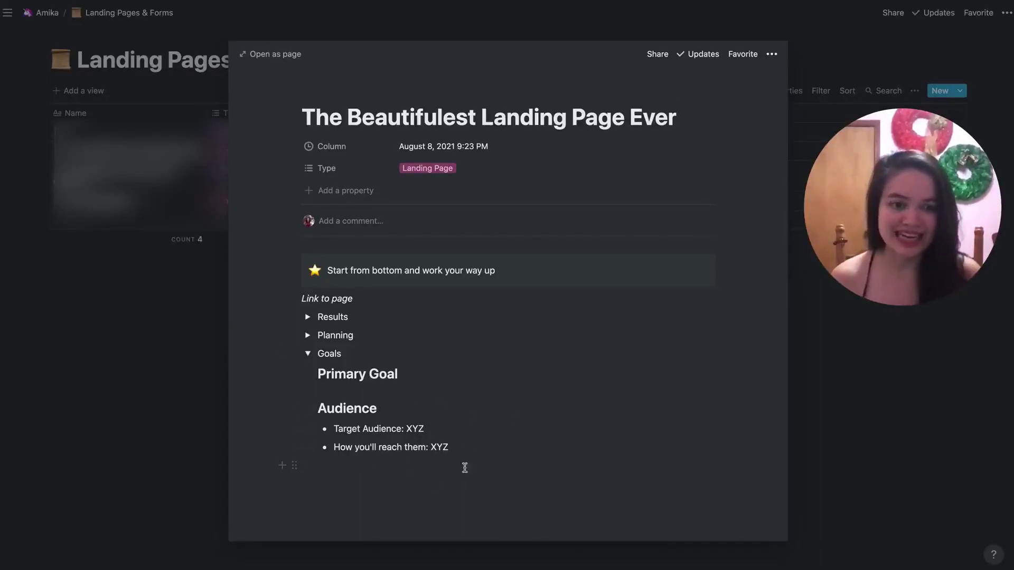
{"action": "left_click", "coordinate": [308, 353]}
{"action": "left_click", "coordinate": [308, 335]}
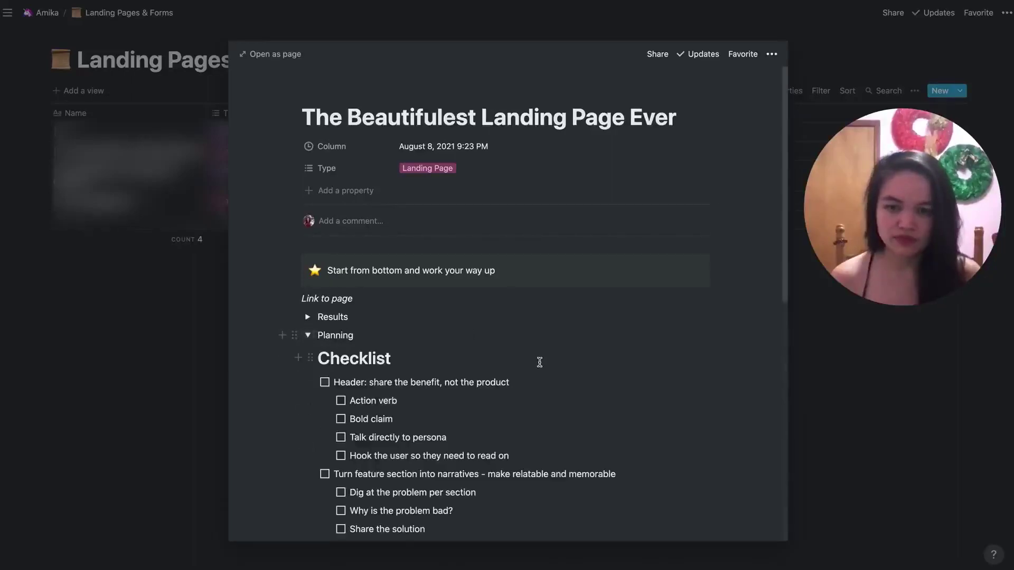
{"action": "scroll", "coordinate": [530, 355], "scroll_direction": "down", "scroll_amount": 5}
{"action": "scroll", "coordinate": [406, 351], "scroll_direction": "down", "scroll_amount": 7}
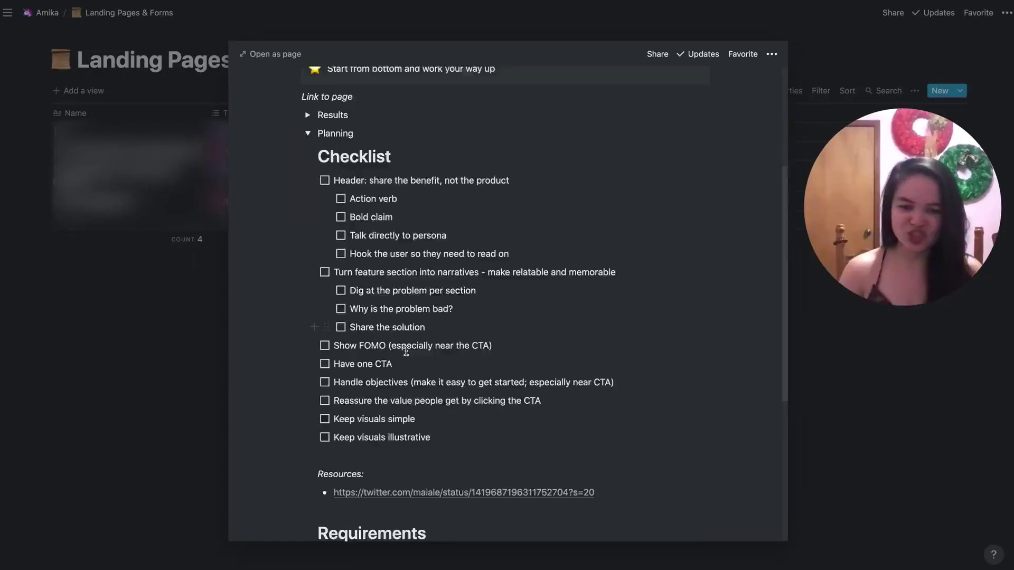
{"action": "scroll", "coordinate": [406, 351], "scroll_direction": "up", "scroll_amount": 8}
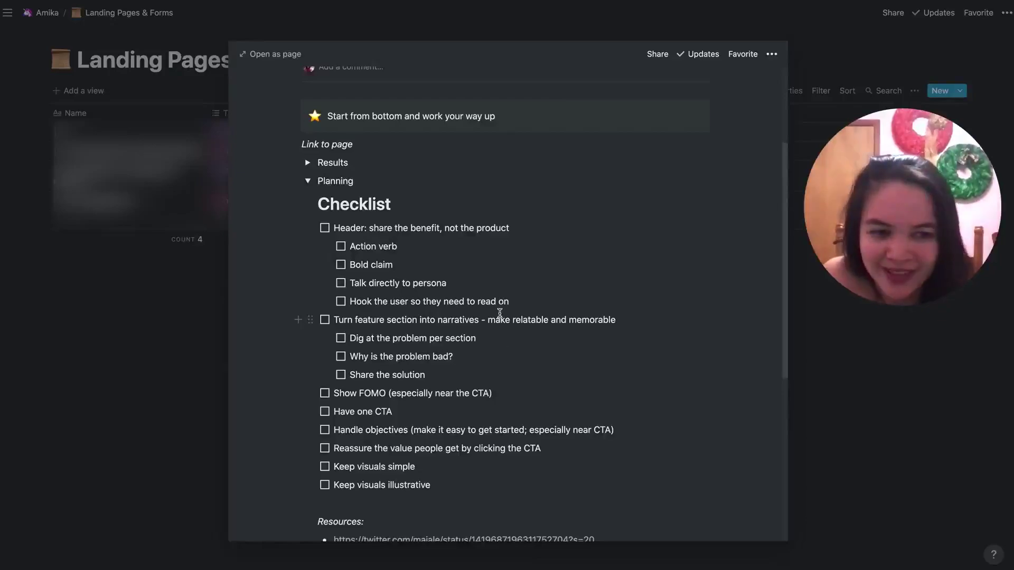
{"action": "scroll", "coordinate": [503, 464], "scroll_direction": "down", "scroll_amount": 3}
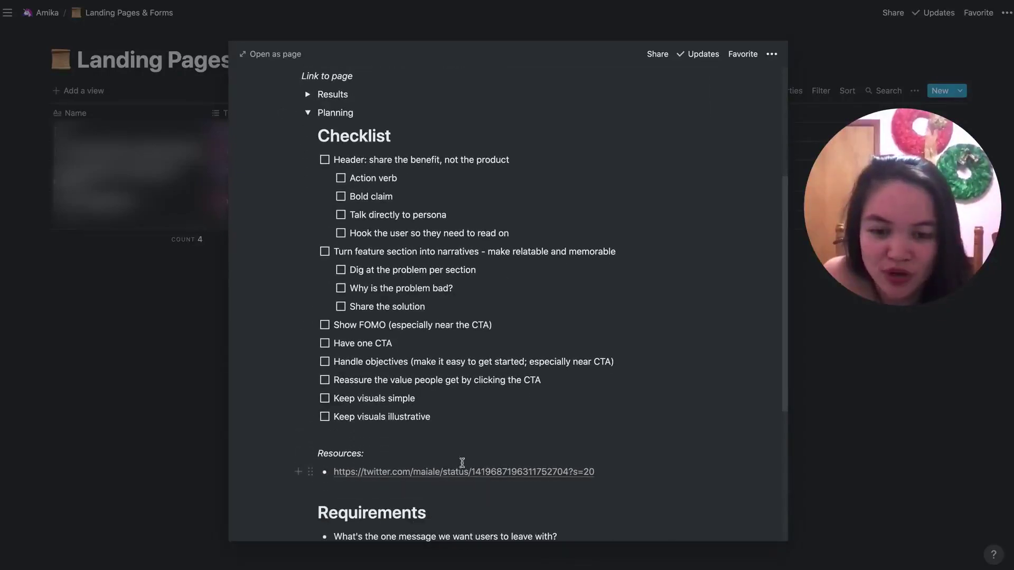
Examine the Requirements questions and the Copy sections under Planning, and collapse Planning.
{"action": "scroll", "coordinate": [667, 482], "scroll_direction": "down", "scroll_amount": 5}
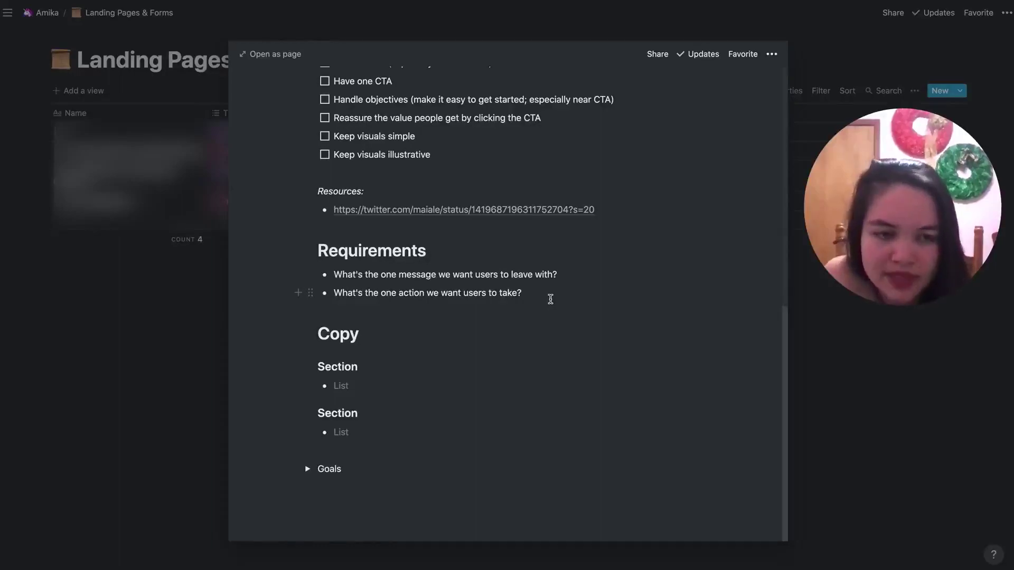
{"action": "left_click", "coordinate": [561, 273]}
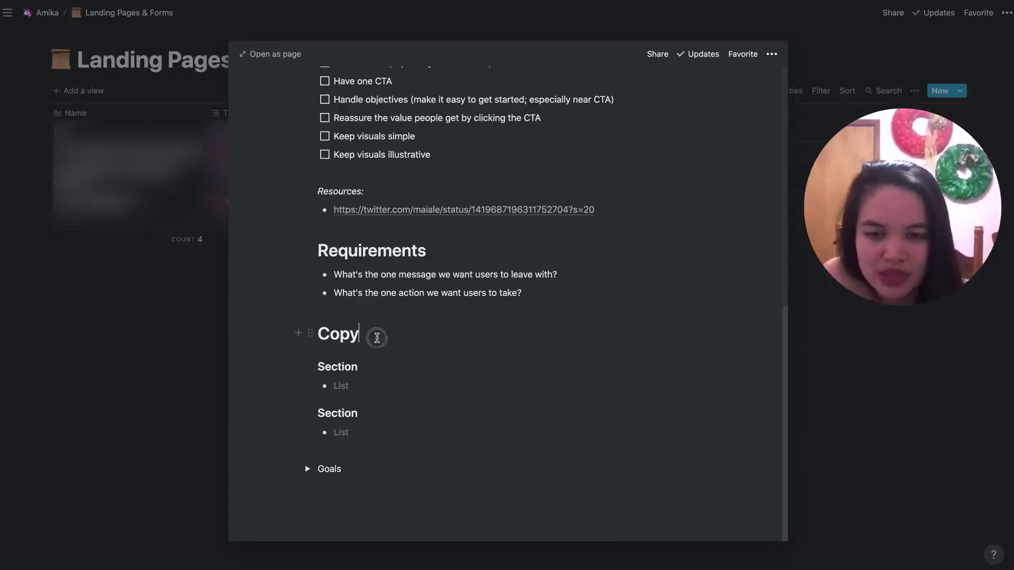
{"action": "left_click_drag", "start_coordinate": [385, 340], "coordinate": [311, 340]}
{"action": "left_click", "coordinate": [439, 384]}
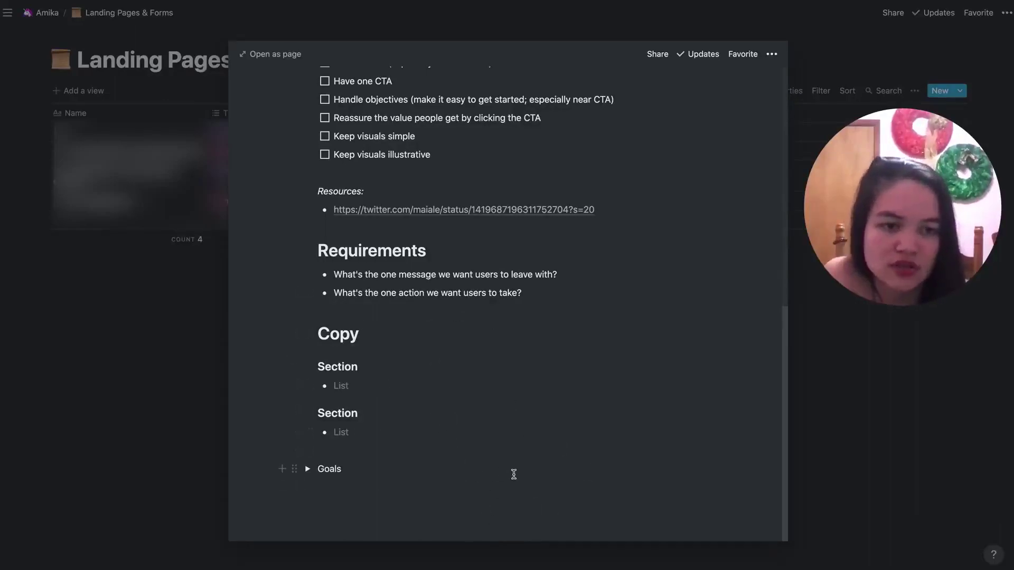
{"action": "scroll", "coordinate": [537, 475], "scroll_direction": "up", "scroll_amount": 15}
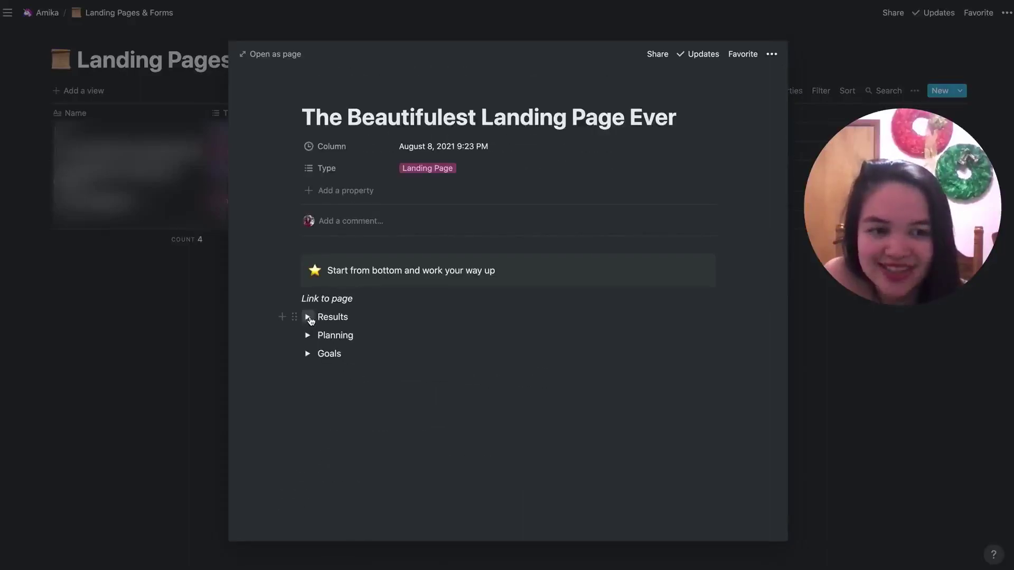
Expand Results to examine the results link placeholder and the High-Level Observations, Analysis of Results and Next Steps headings.
{"action": "left_click", "coordinate": [307, 317]}
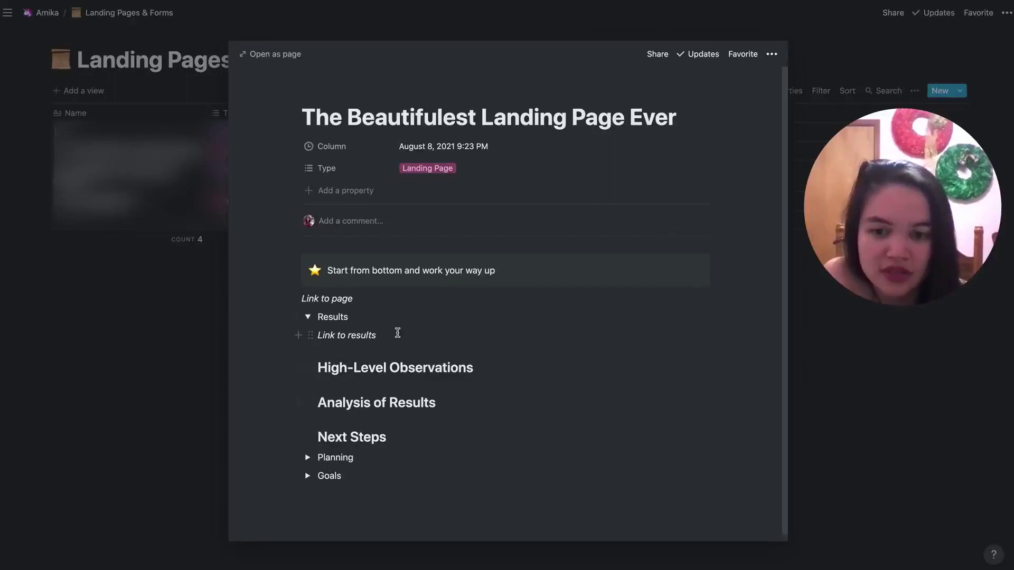
{"action": "left_click_drag", "start_coordinate": [396, 333], "coordinate": [319, 334]}
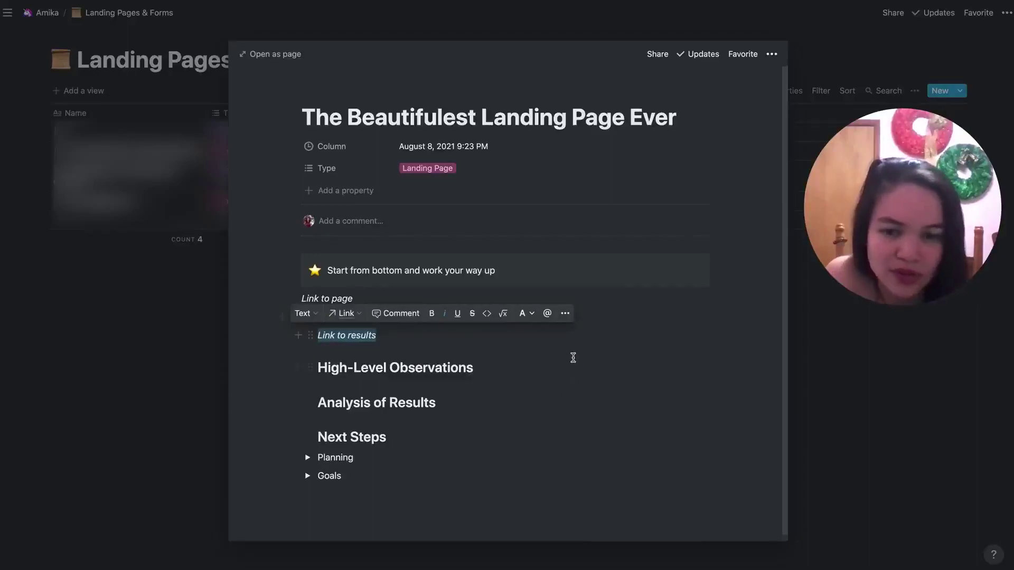
{"action": "left_click", "coordinate": [560, 365]}
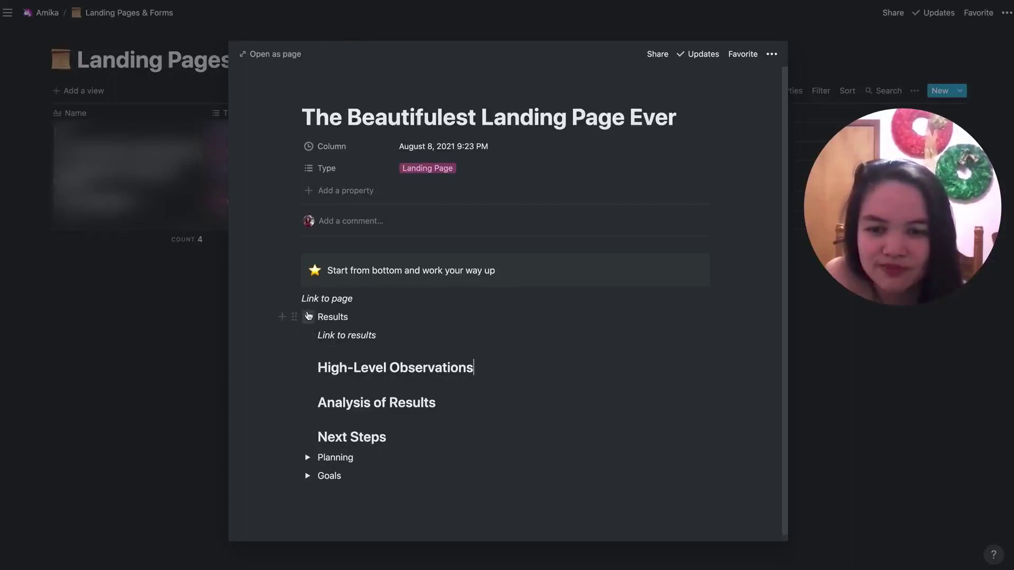
Open the untitled Form entry in the Landing Pages & Forms table and examine its Planning checklist, Questions and Results sections, collapsing each section.
{"action": "key", "text": "Escape"}
{"action": "left_click", "coordinate": [184, 114]}
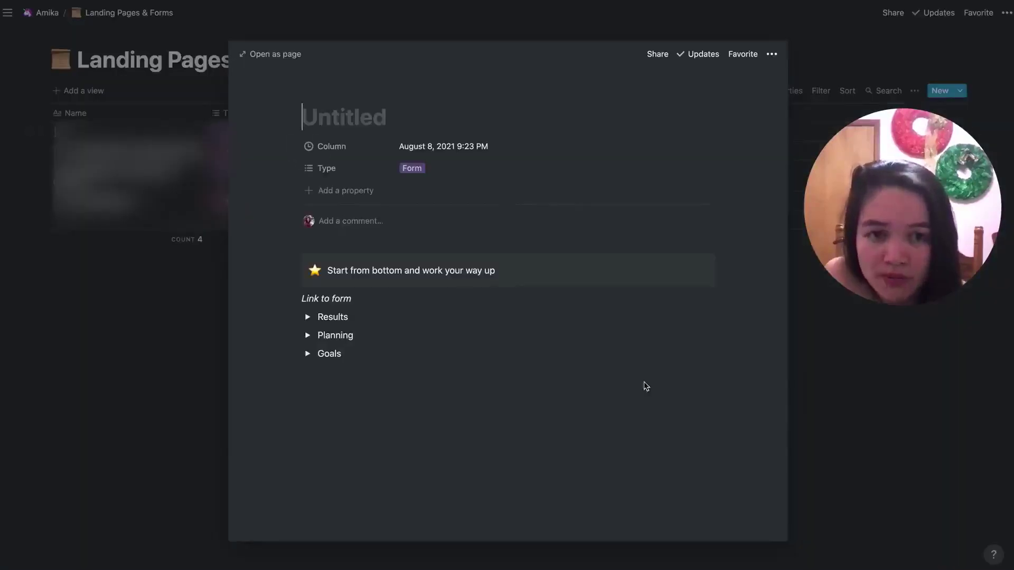
{"action": "left_click", "coordinate": [307, 335]}
{"action": "scroll", "coordinate": [370, 328], "scroll_direction": "down", "scroll_amount": 2}
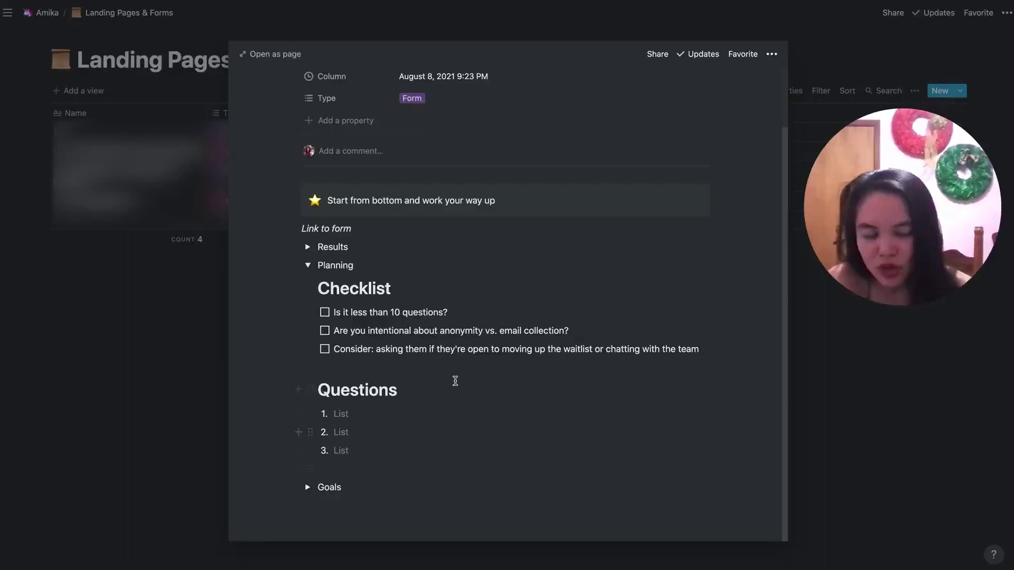
{"action": "left_click", "coordinate": [308, 265]}
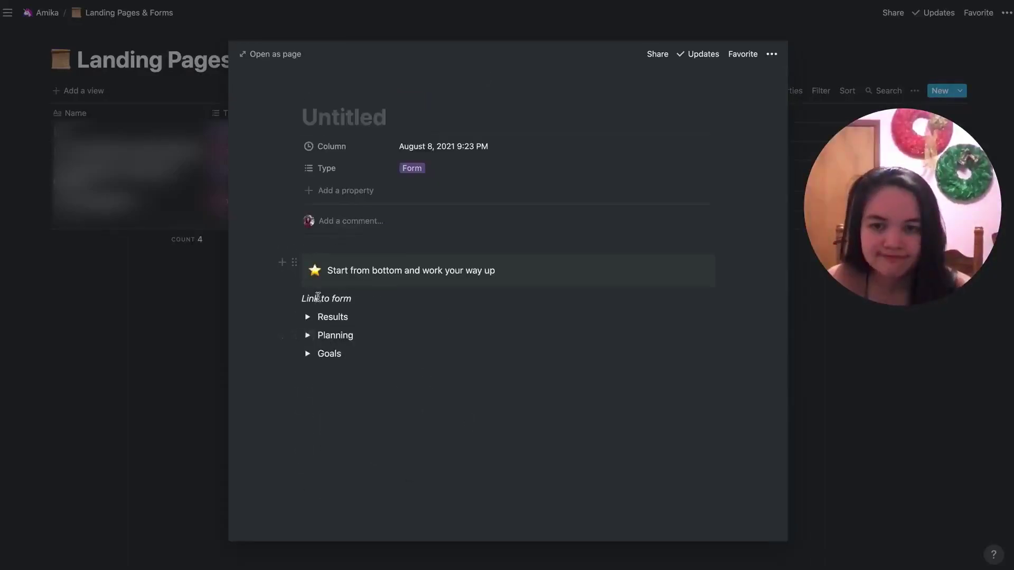
{"action": "left_click", "coordinate": [308, 317]}
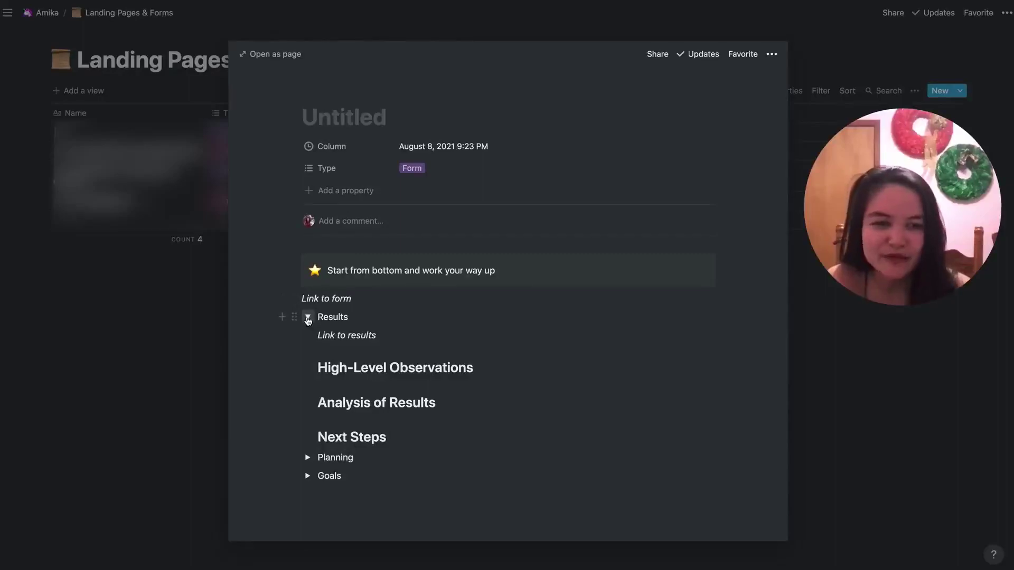
{"action": "left_click", "coordinate": [307, 317]}
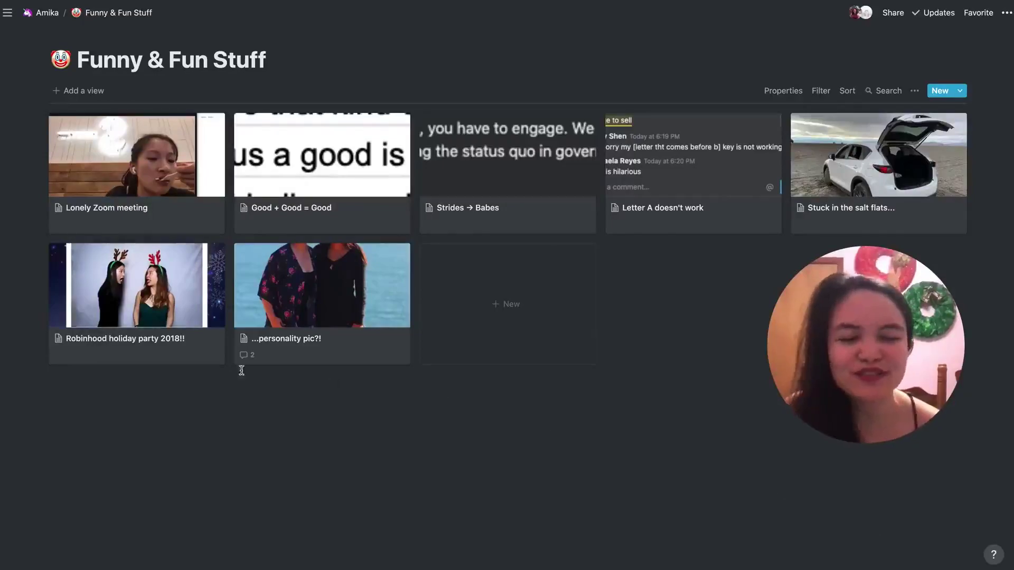
View the photo in the "Robinhood holiday party 2018!!" card of the Funny & Fun Stuff gallery and close the card.
{"action": "left_click", "coordinate": [147, 302]}
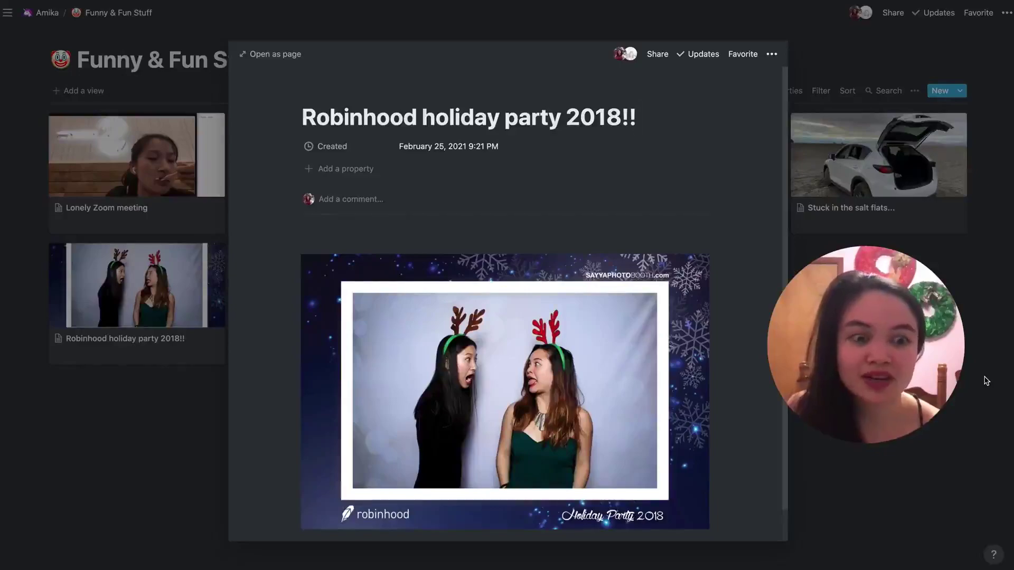
{"action": "scroll", "coordinate": [508, 350], "scroll_direction": "down", "scroll_amount": 1}
{"action": "scroll", "coordinate": [508, 350], "scroll_direction": "down", "scroll_amount": 1}
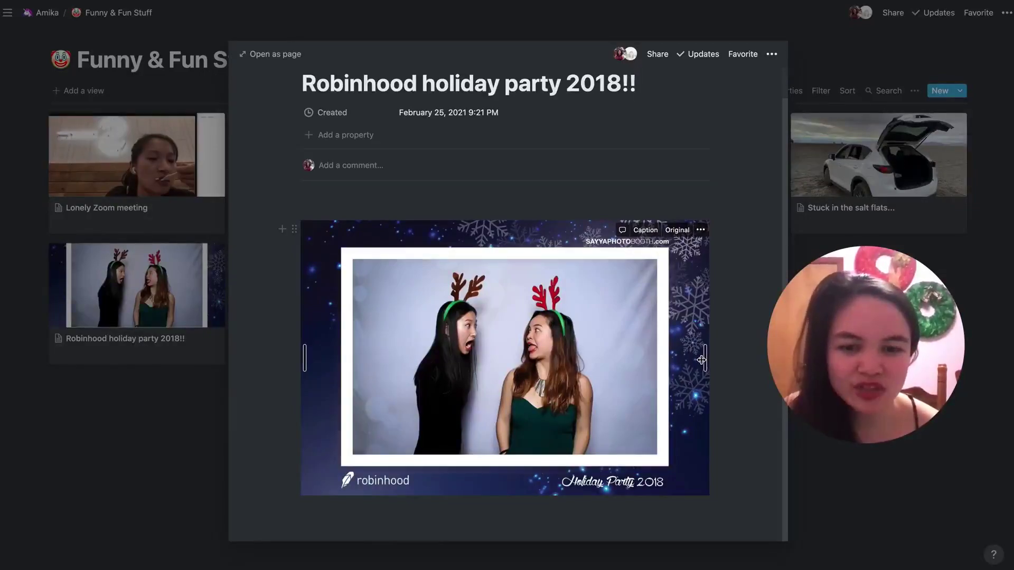
{"action": "scroll", "coordinate": [700, 360], "scroll_direction": "up", "scroll_amount": 1}
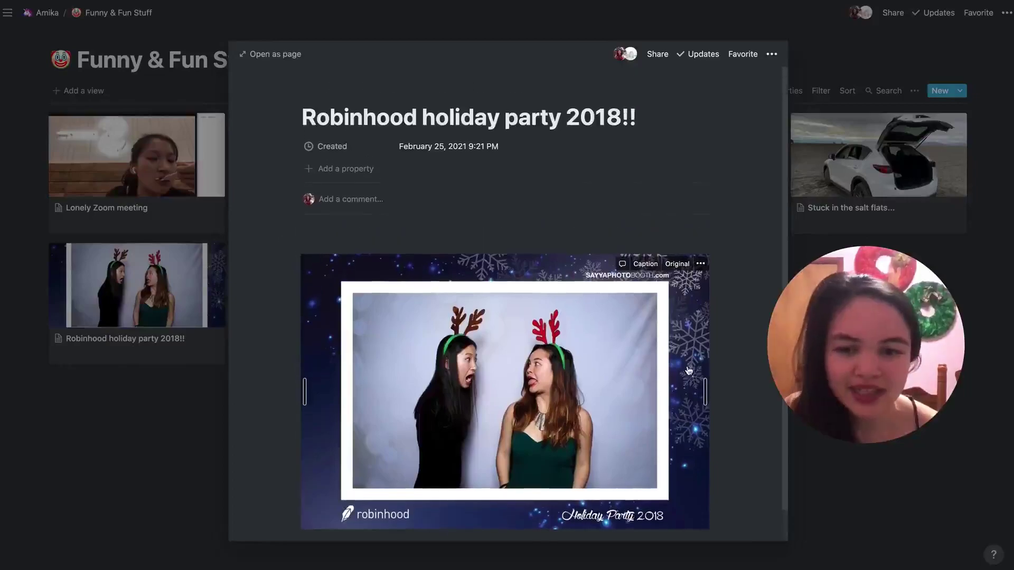
{"action": "left_click", "coordinate": [896, 491]}
View the car photo in the "Stuck in the salt flats..." card and return to the gallery.
{"action": "left_click", "coordinate": [840, 158]}
{"action": "scroll", "coordinate": [715, 373], "scroll_direction": "down", "scroll_amount": 2}
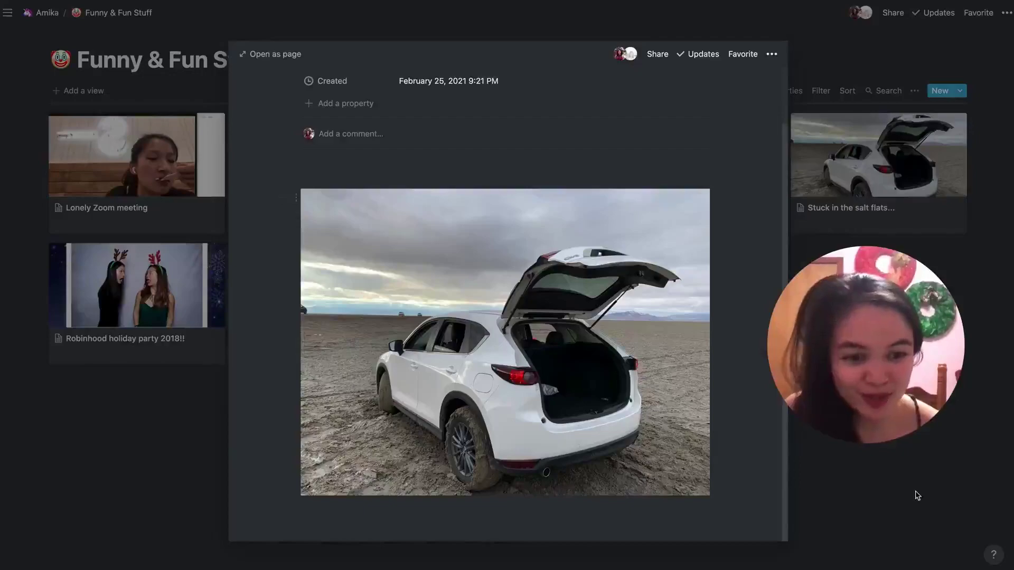
{"action": "left_click", "coordinate": [884, 492]}
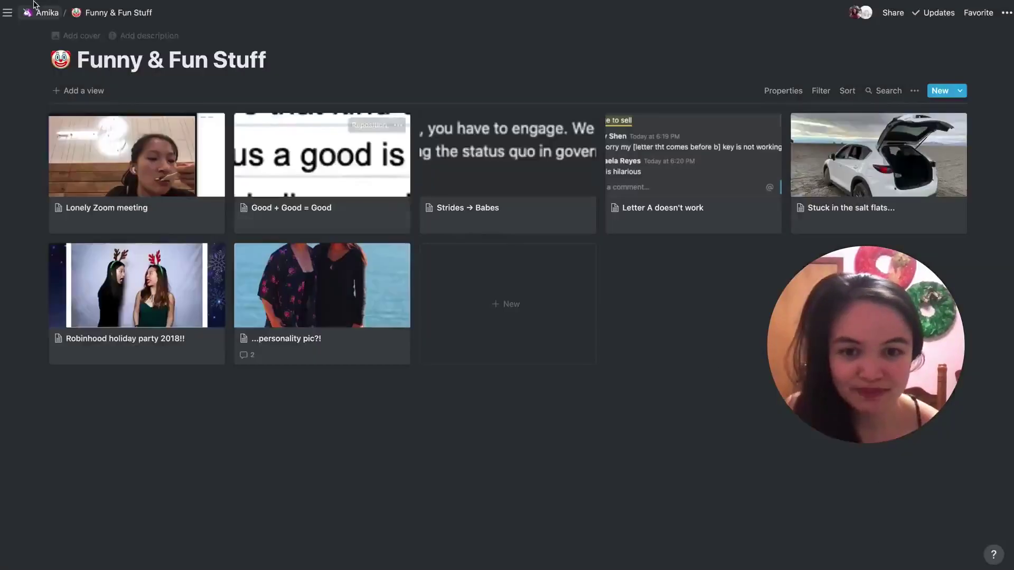
Open the "...personality pic?!" card, look through its comments and full photo, and close it.
{"action": "left_click", "coordinate": [375, 301]}
{"action": "scroll", "coordinate": [548, 328], "scroll_direction": "down", "scroll_amount": 2}
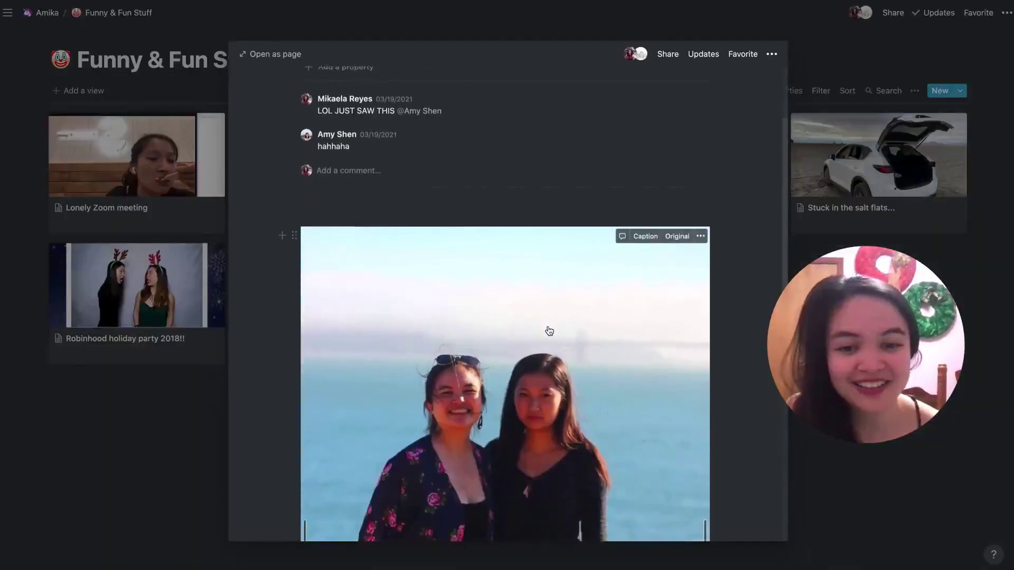
{"action": "scroll", "coordinate": [696, 333], "scroll_direction": "down", "scroll_amount": 3}
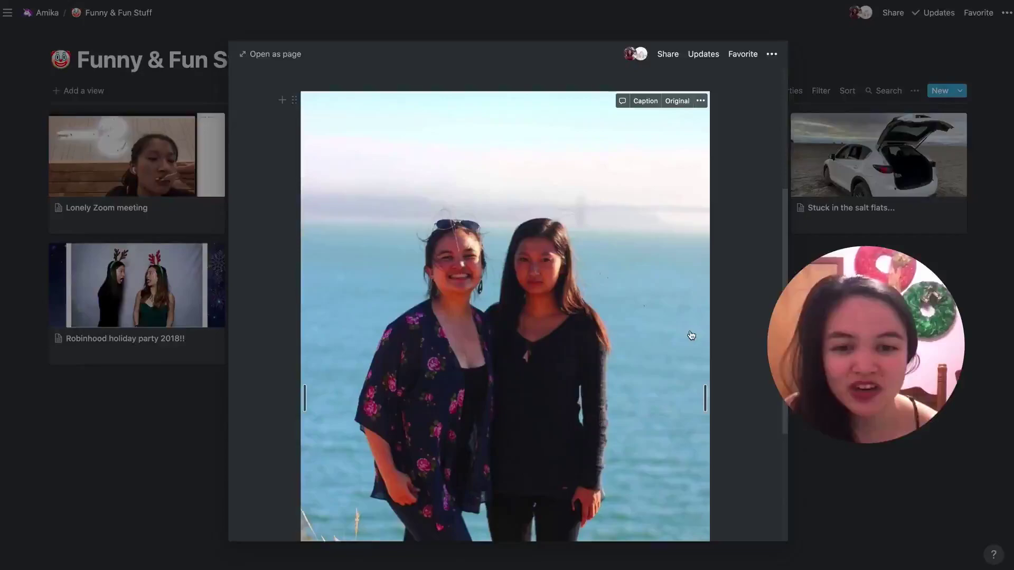
{"action": "scroll", "coordinate": [690, 336], "scroll_direction": "down", "scroll_amount": 1}
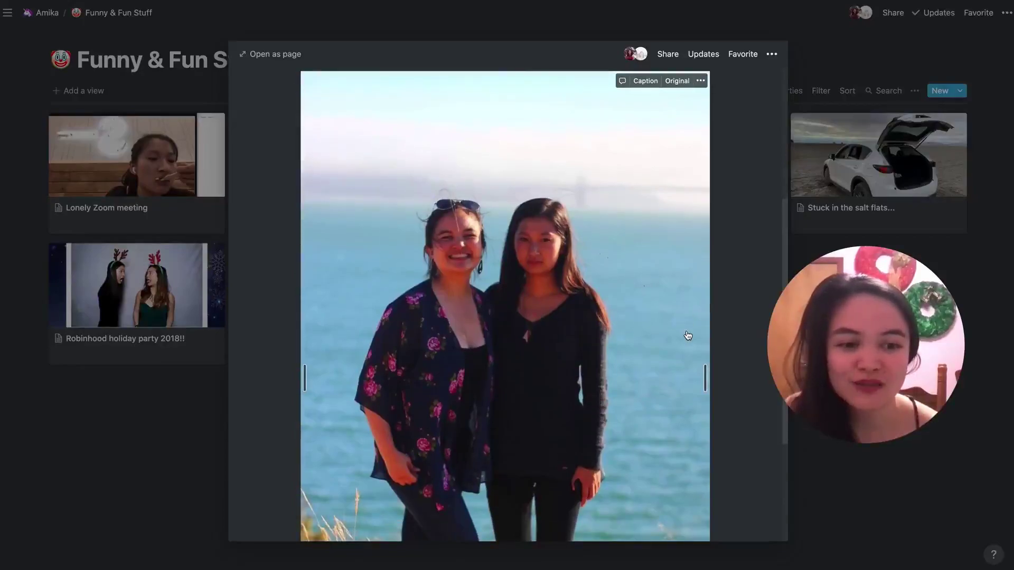
{"action": "scroll", "coordinate": [686, 336], "scroll_direction": "down", "scroll_amount": 2}
{"action": "left_click", "coordinate": [895, 74]}
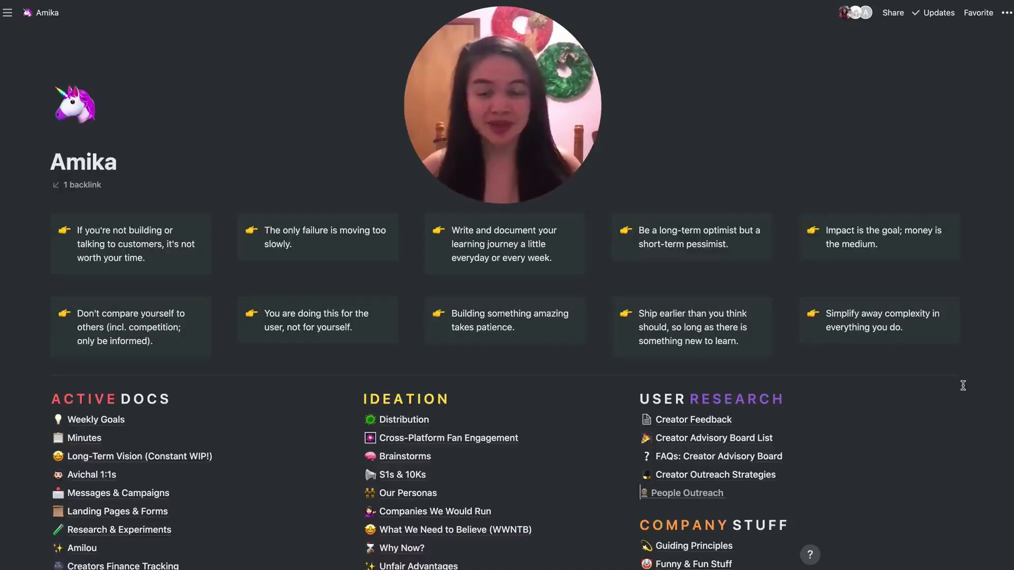
Return from the Amika page to the personal dashboard and put the cursor in the synced "fake to-do" item under Startup.
{"action": "key", "text": "super+bracketleft"}
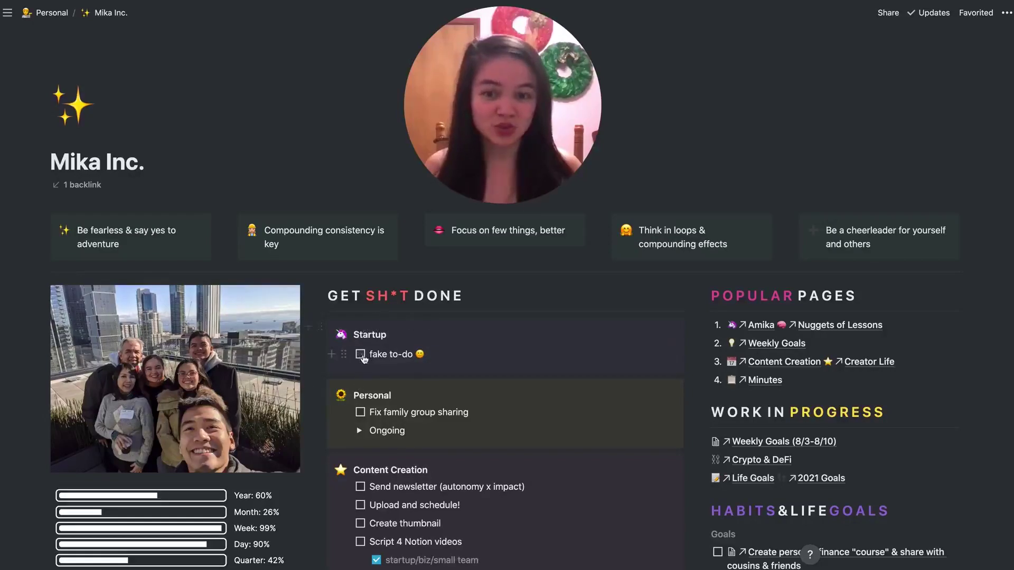
{"action": "left_click", "coordinate": [438, 354]}
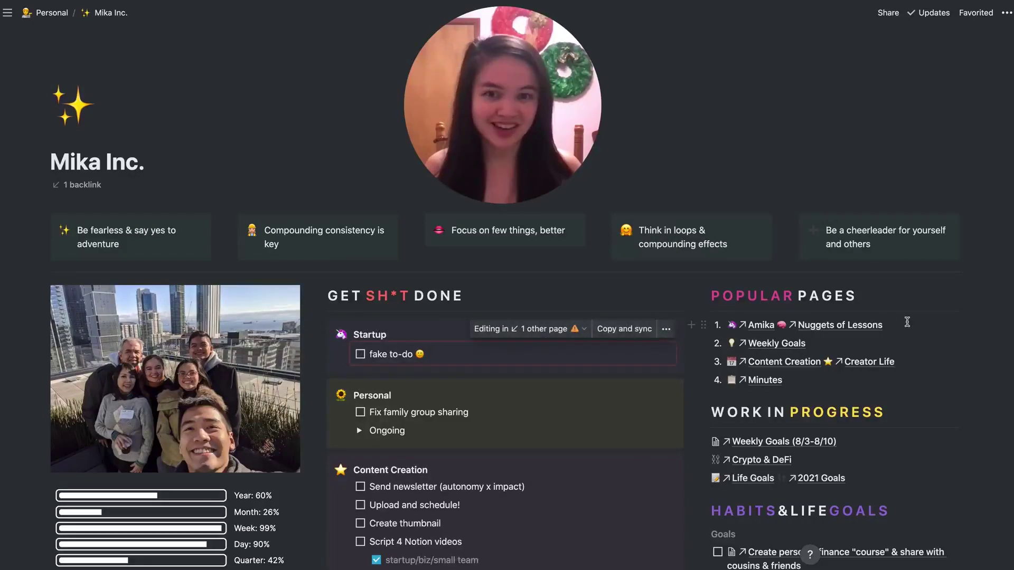